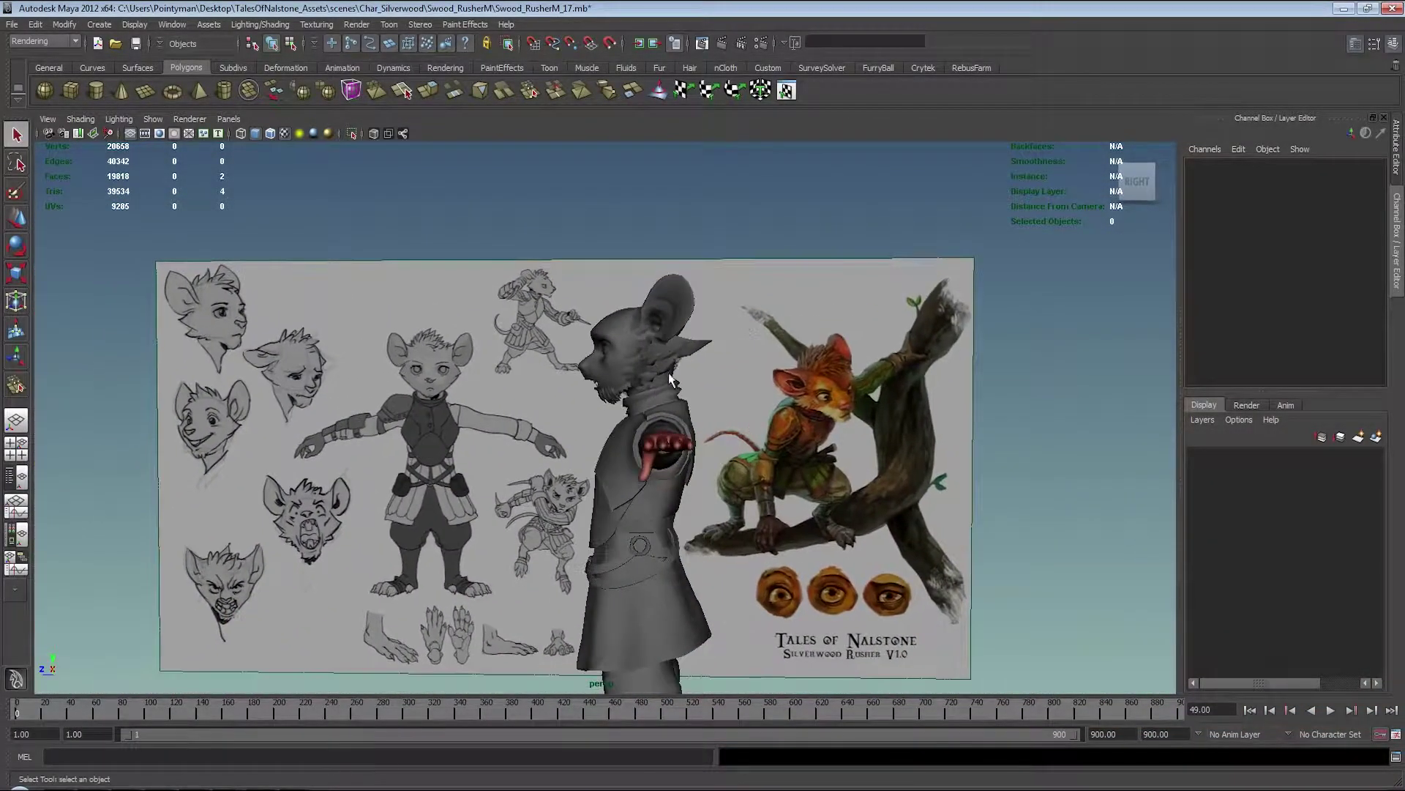
# Step: Inspect the character's hand and feet meshes and the scene's materials
pyautogui.click(669, 439)
pyautogui.keyDown('alt'); pyautogui.moveTo(669, 439); pyautogui.dragTo(541, 607); pyautogui.keyUp('alt')
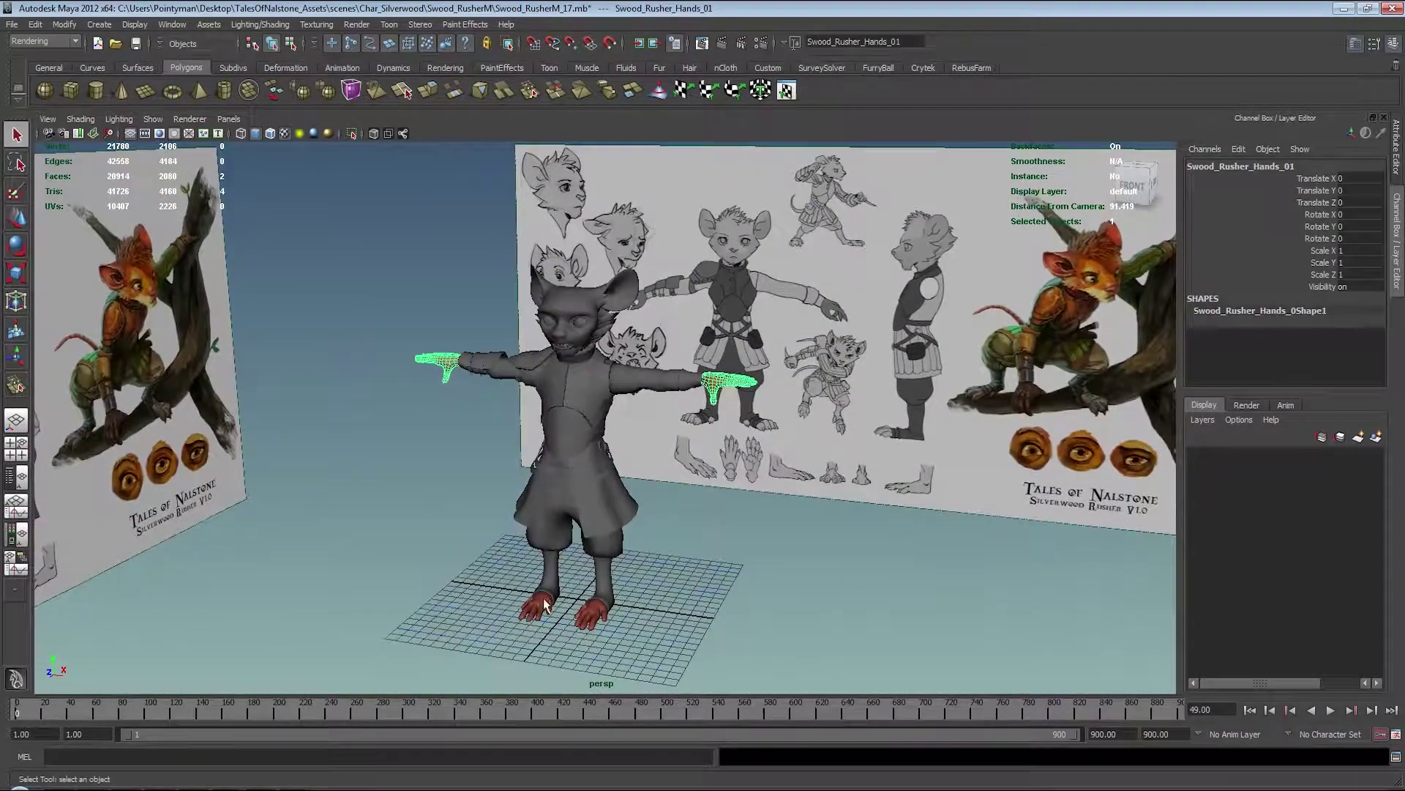
pyautogui.click(541, 606)
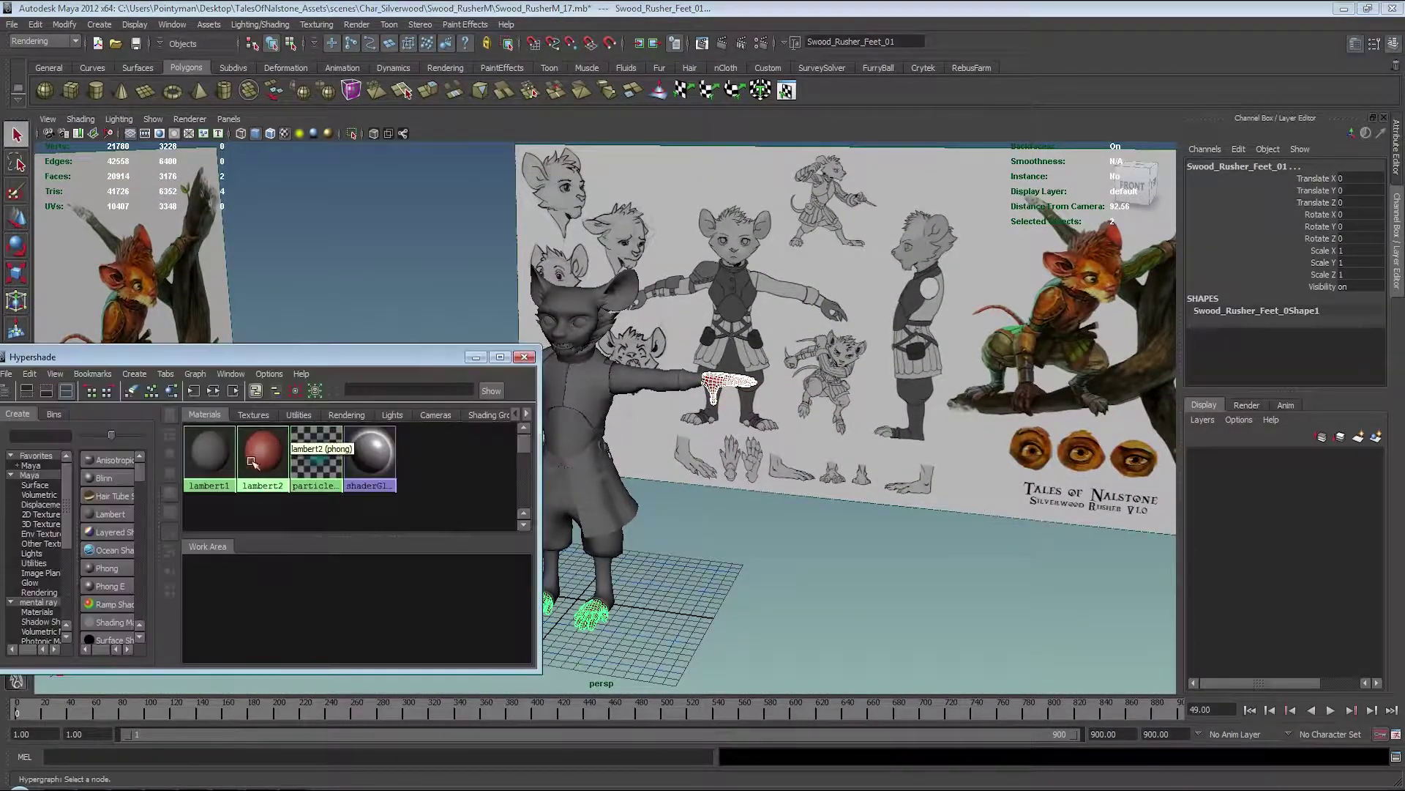
pyautogui.rightClick(264, 451)
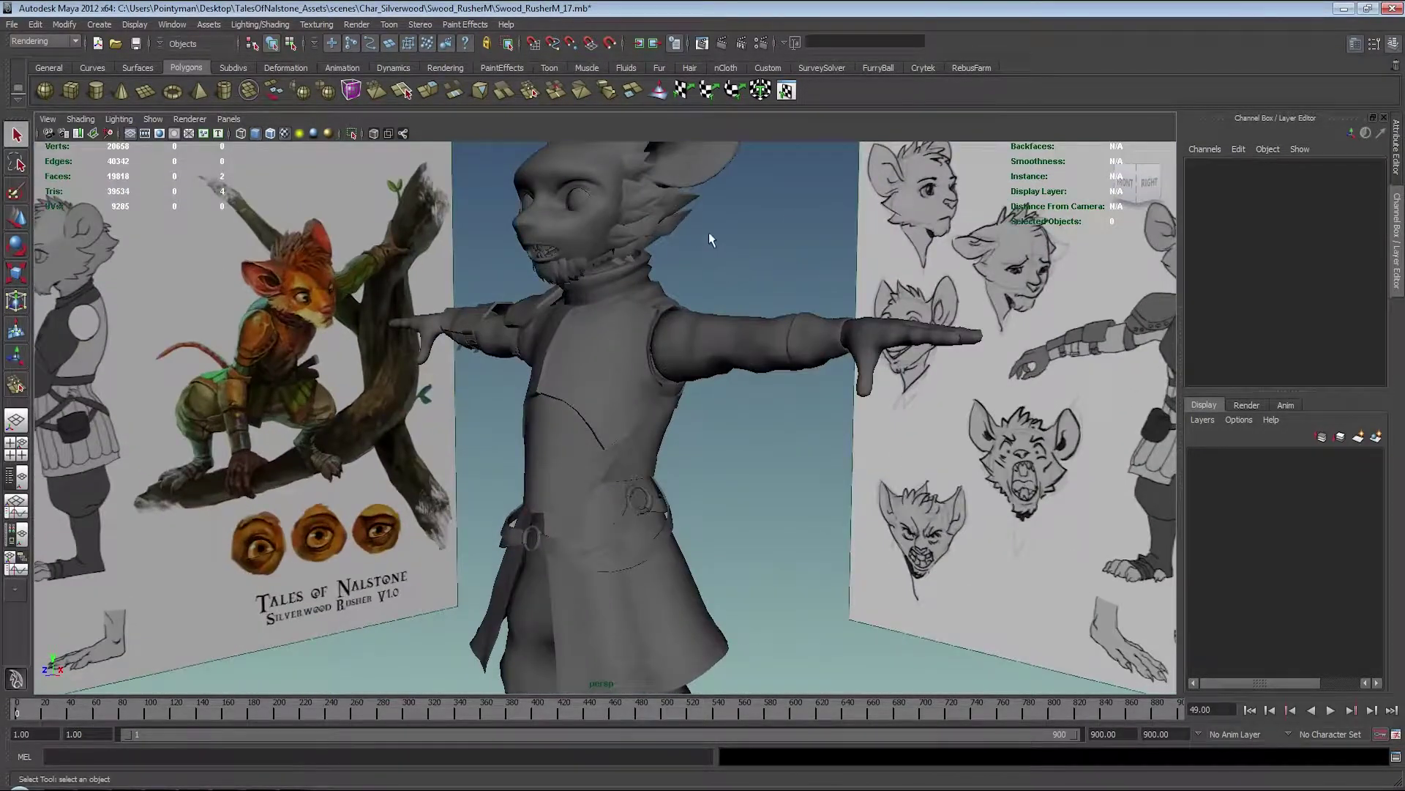
# Step: Maximize the side view and select the fur card pPlane56 behind the cheek
pyautogui.click(708, 240)
pyautogui.moveTo(709, 239)
pyautogui.keyDown('alt'); pyautogui.mouseDown()
pyautogui.moveTo(721, 235)
pyautogui.moveTo(695, 247)
pyautogui.mouseUp(); pyautogui.keyUp('alt')
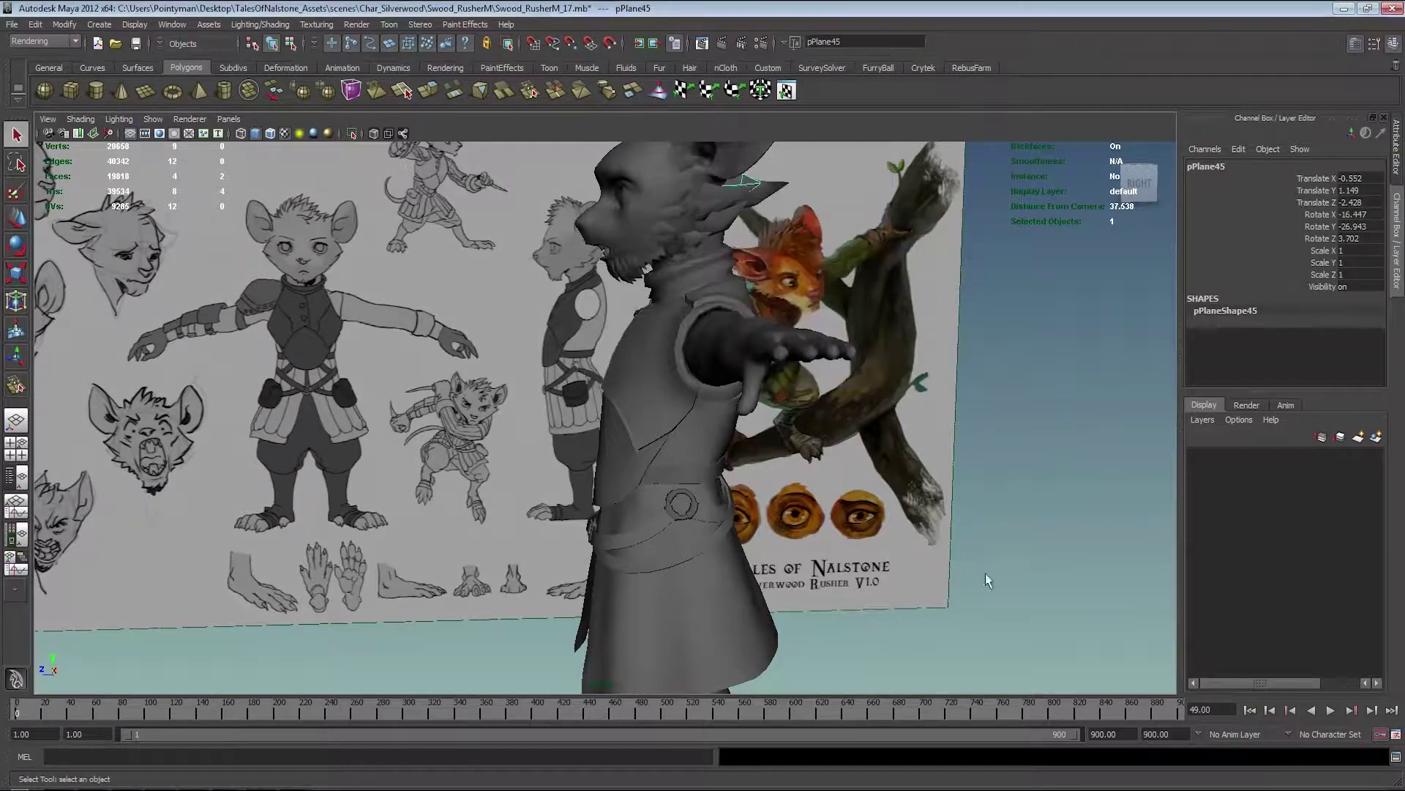
pyautogui.press('space')
pyautogui.press('space')
pyautogui.click(797, 396)
pyautogui.keyDown('alt'); pyautogui.moveTo(879, 483); pyautogui.dragTo(697, 489, button='middle'); pyautogui.keyUp('alt')
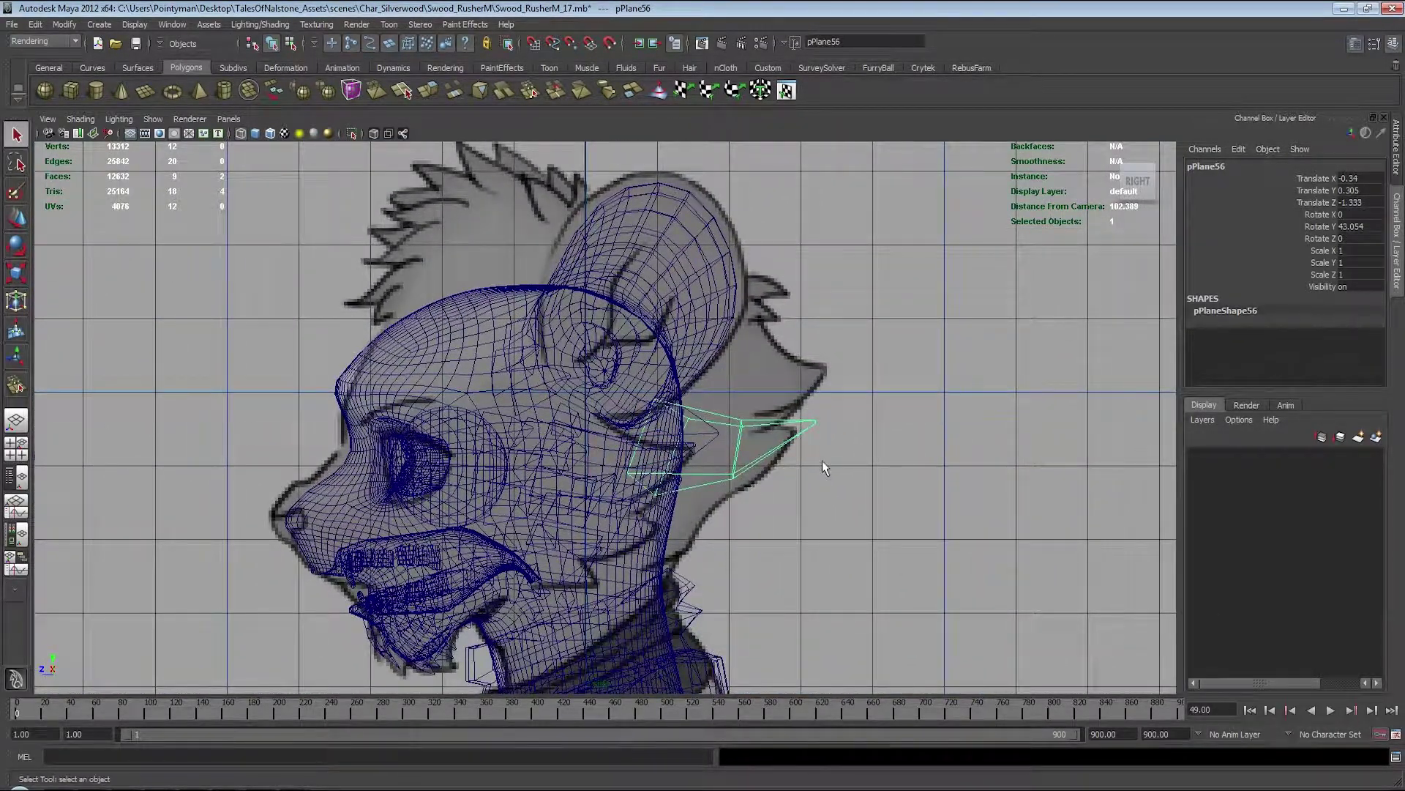
pyautogui.scroll(1, 754, 420)
# Step: Reposition the card's outer tip and middle-row vertices
pyautogui.press('F8')
pyautogui.moveTo(792, 405); pyautogui.dragTo(838, 462)
pyautogui.press('w')
pyautogui.moveTo(709, 423); pyautogui.dragTo(751, 516)
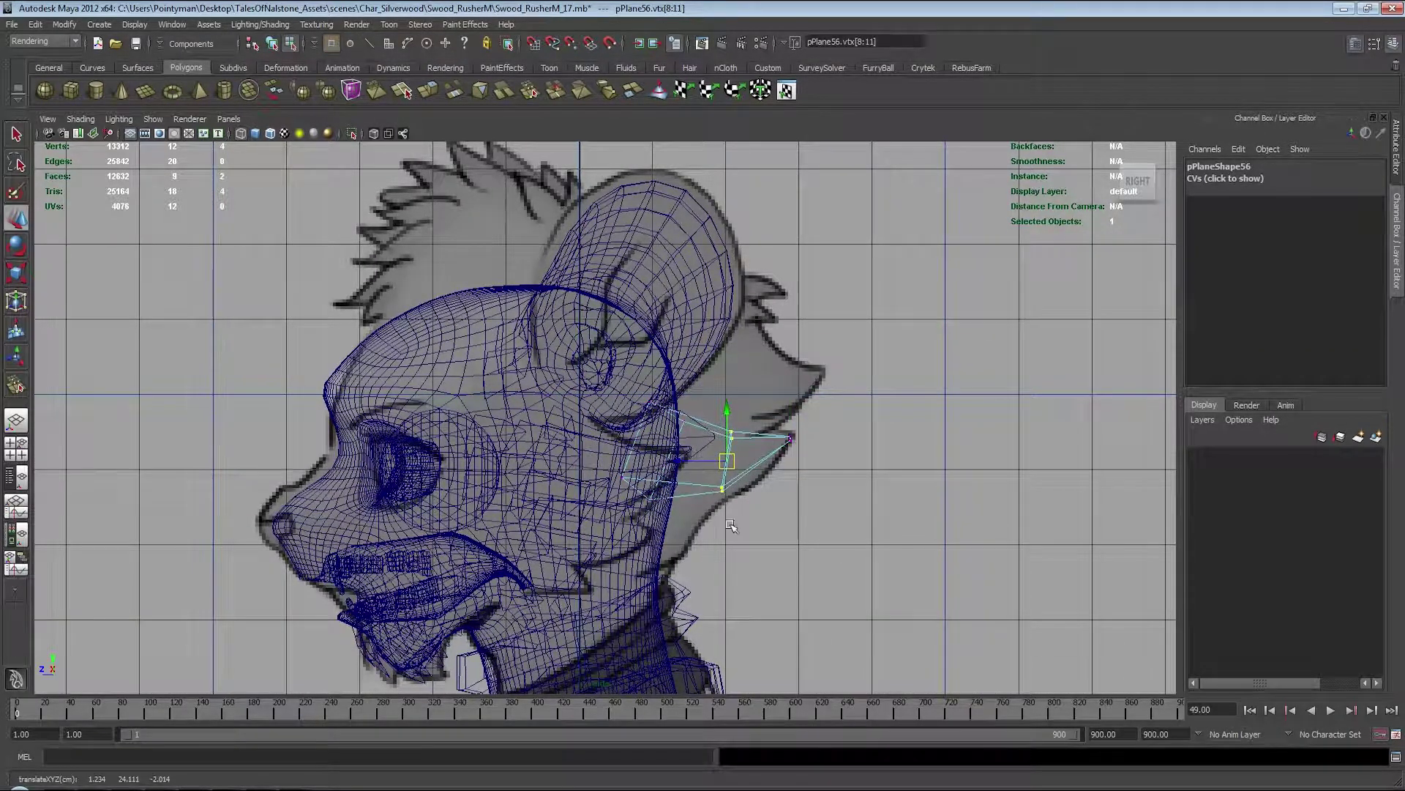
pyautogui.press('F8')
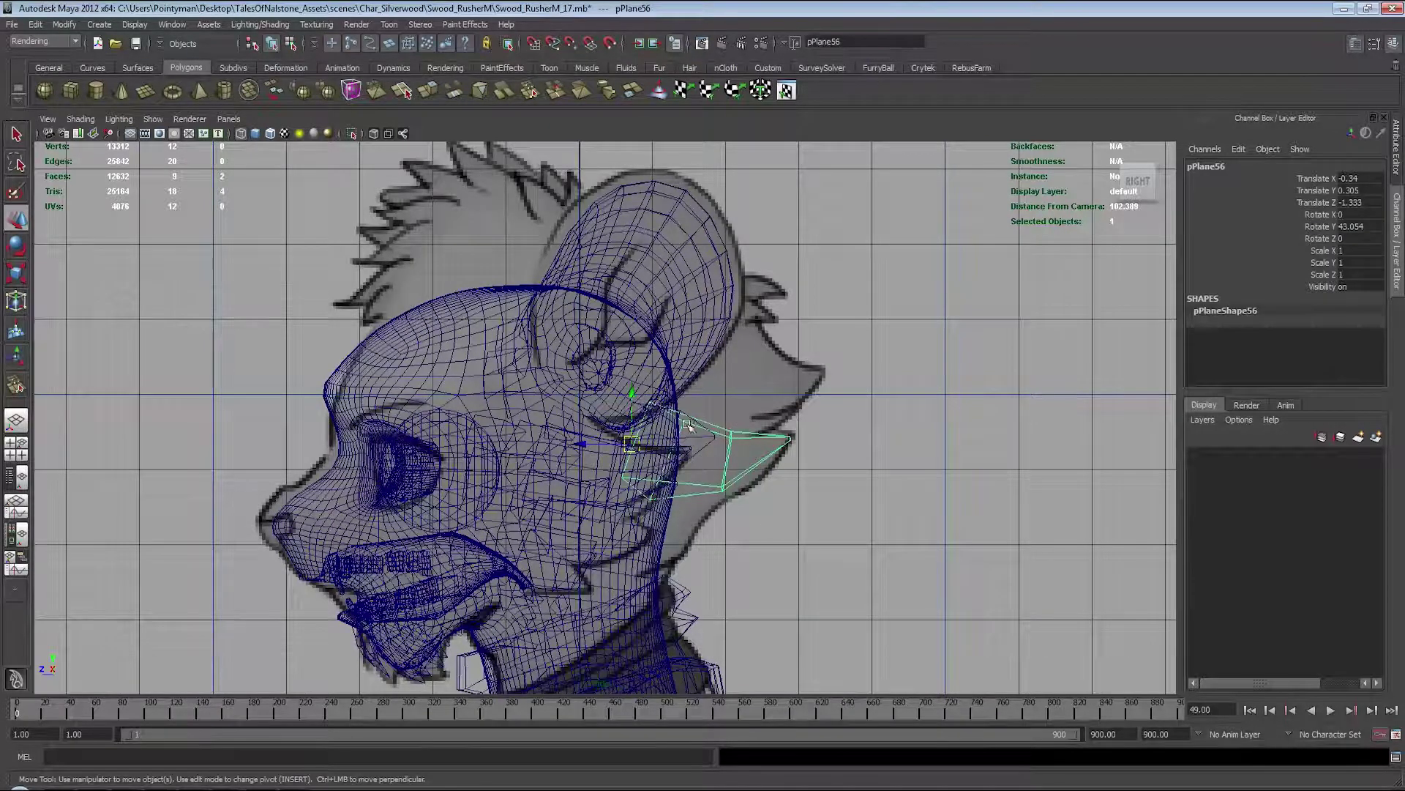
# Step: Pull the card's lower vertices down toward the neck onto the head outline
pyautogui.press('F8')
pyautogui.moveTo(697, 472); pyautogui.dragTo(770, 522)
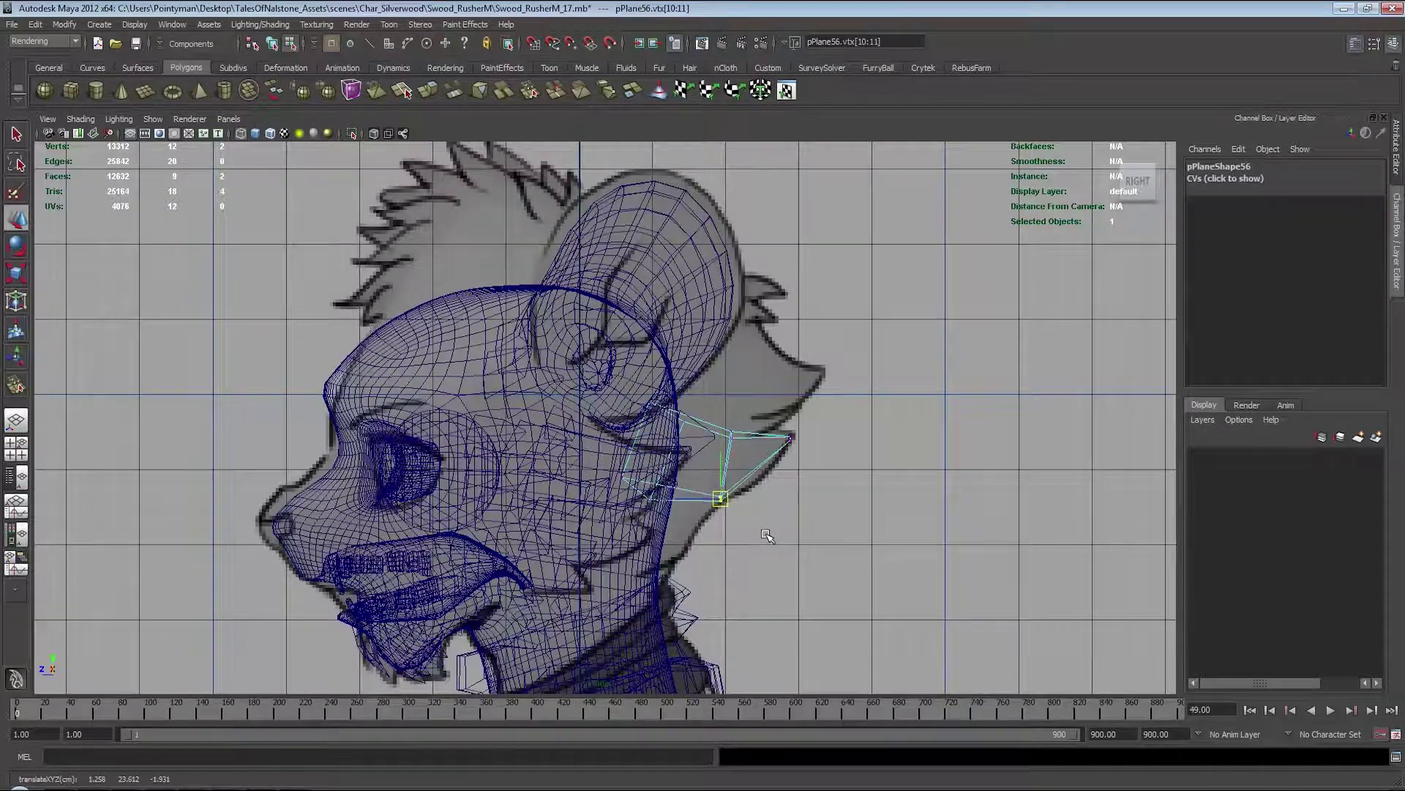
pyautogui.click(687, 499)
pyautogui.press('r')
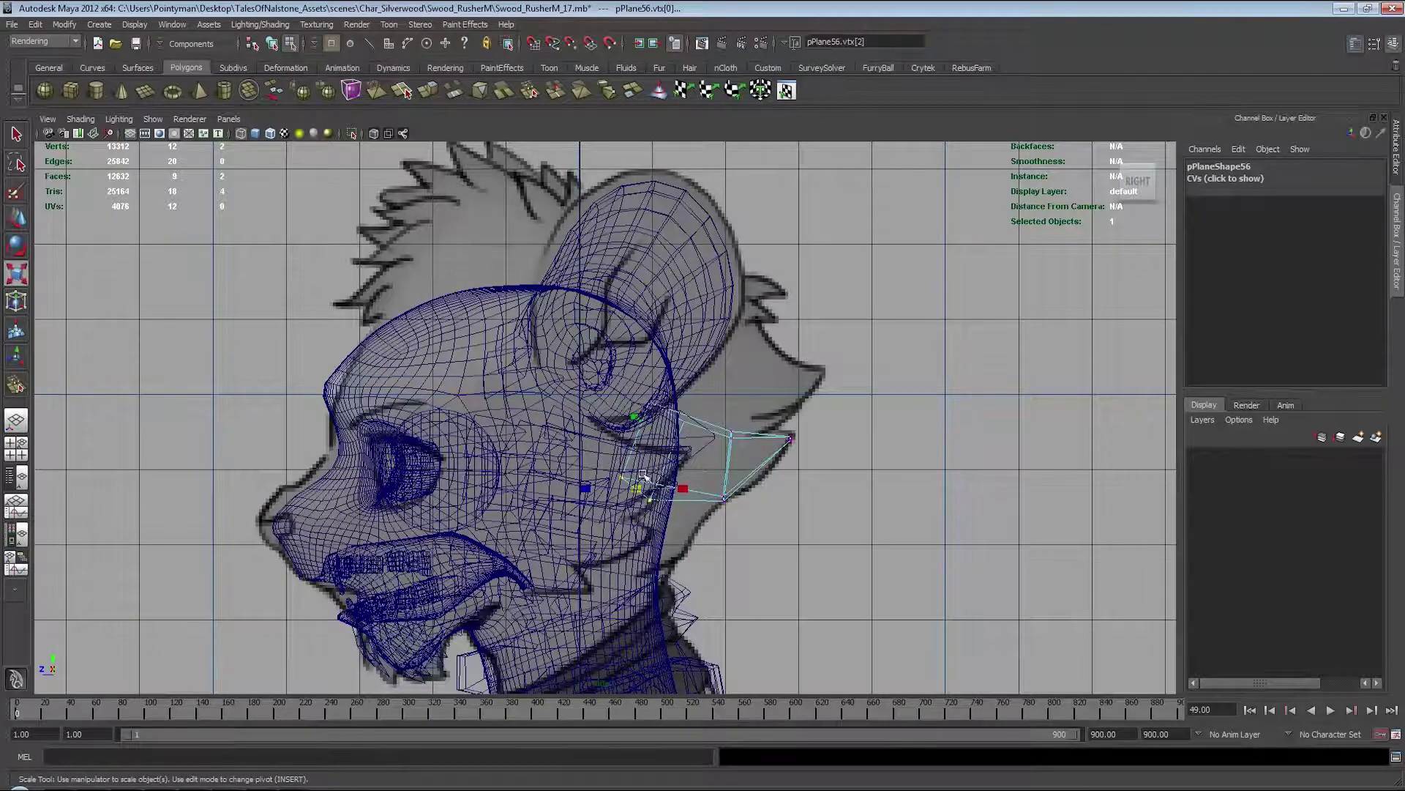
pyautogui.press('w')
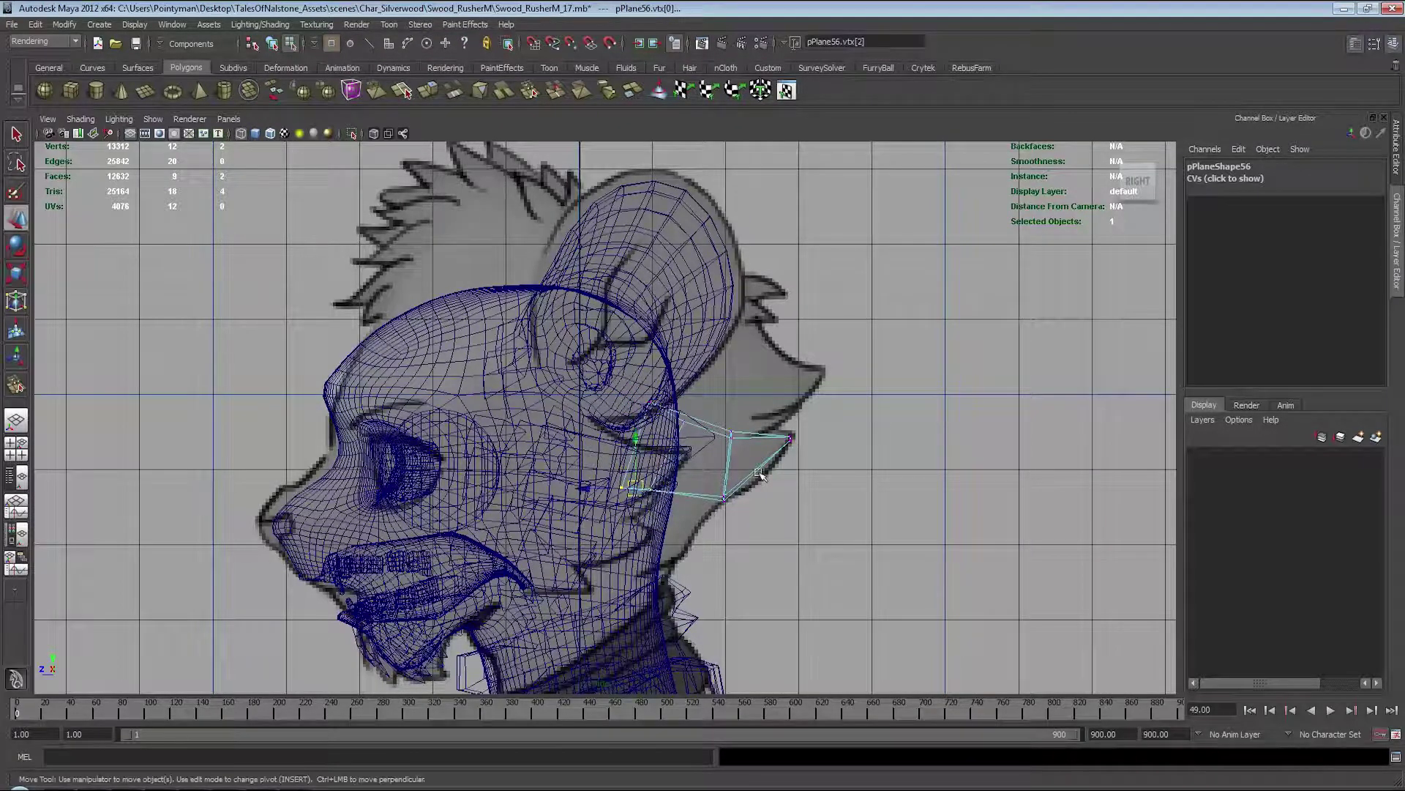
pyautogui.moveTo(761, 472); pyautogui.dragTo(757, 500, button='middle')
pyautogui.click(673, 417)
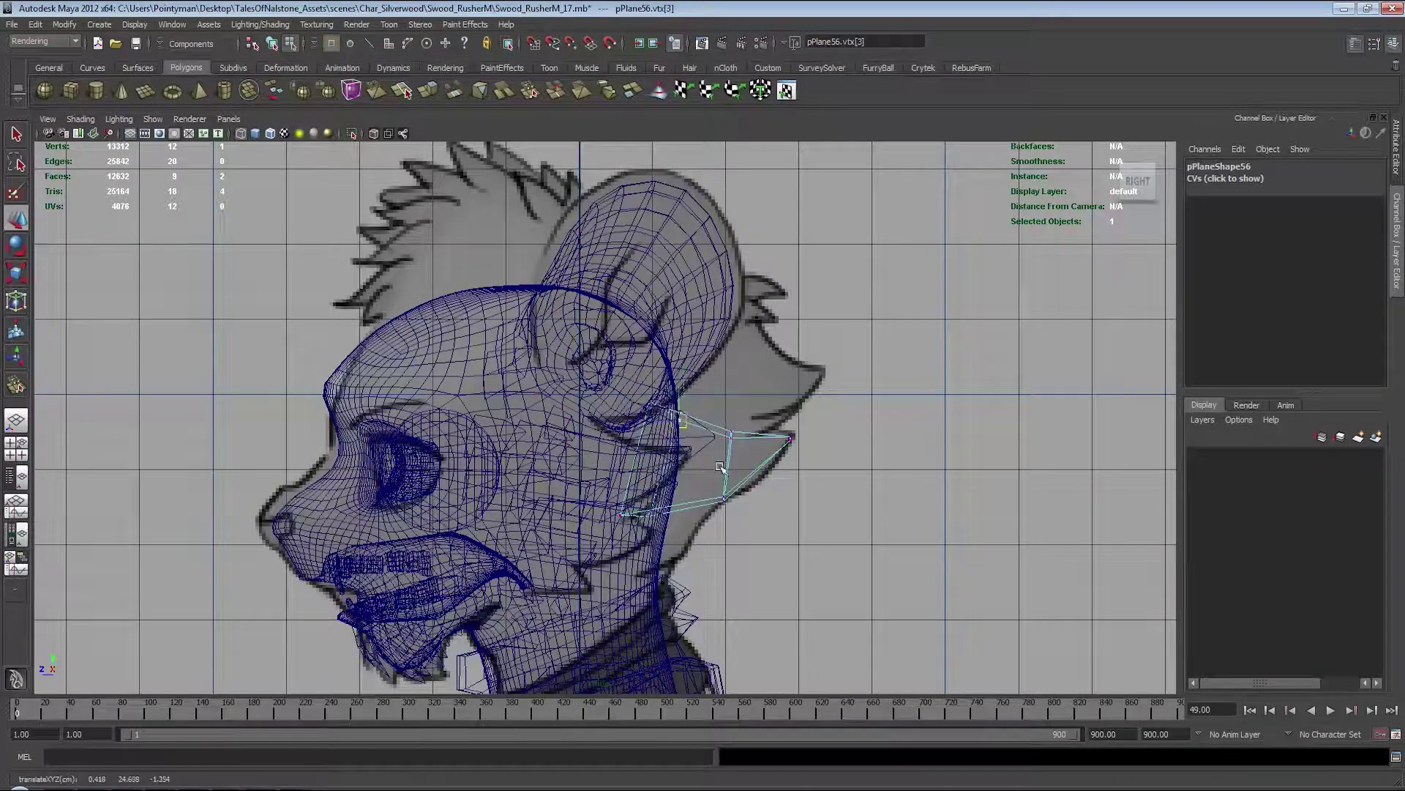
pyautogui.click(640, 512)
pyautogui.moveTo(666, 542); pyautogui.dragTo(672, 459, button='middle')
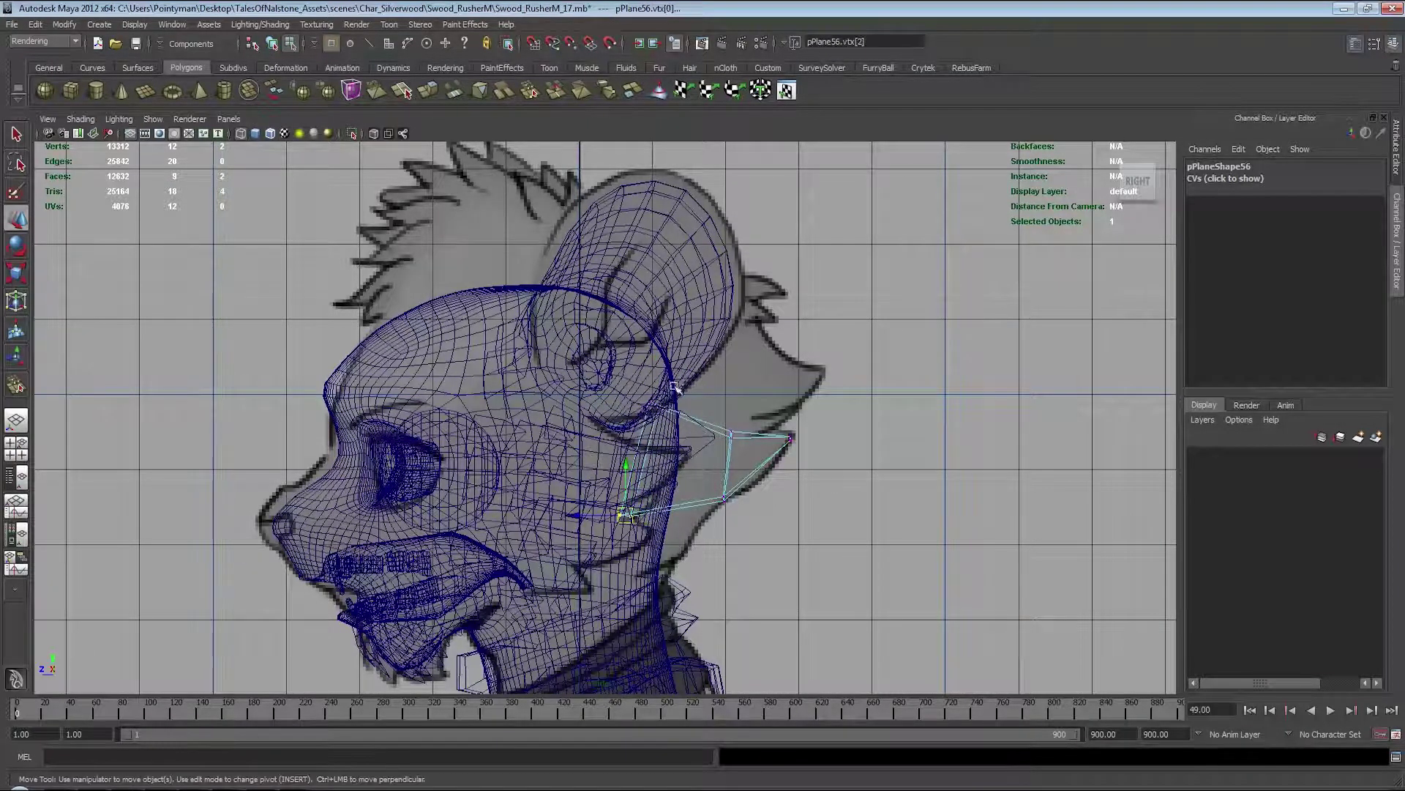
# Step: Raise the upper outer vertex, then move a card copy up behind the ear, tilted along the head
pyautogui.click(730, 437)
pyautogui.moveTo(756, 466); pyautogui.dragTo(756, 467, button='middle')
pyautogui.press('F8')
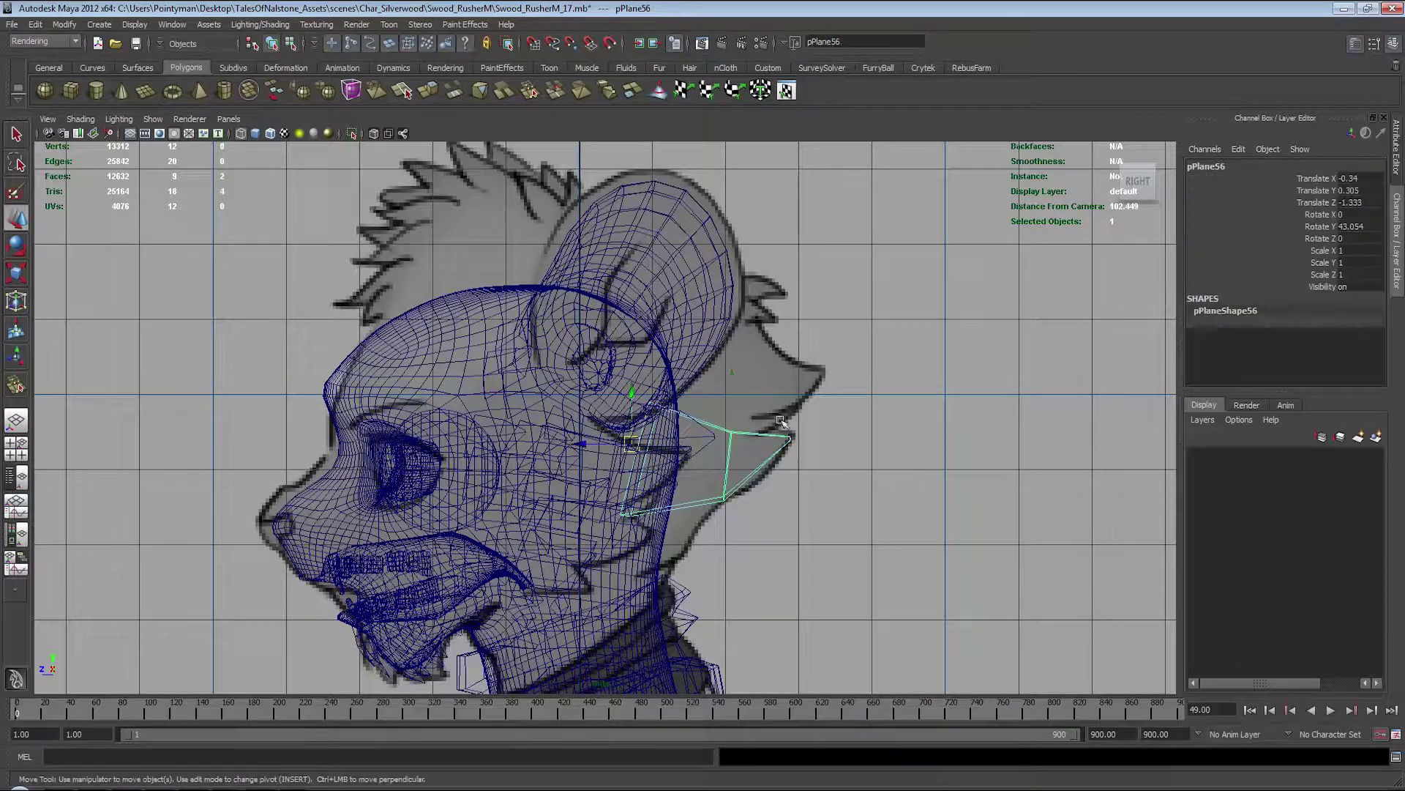
pyautogui.moveTo(845, 480); pyautogui.dragTo(889, 429, button='middle')
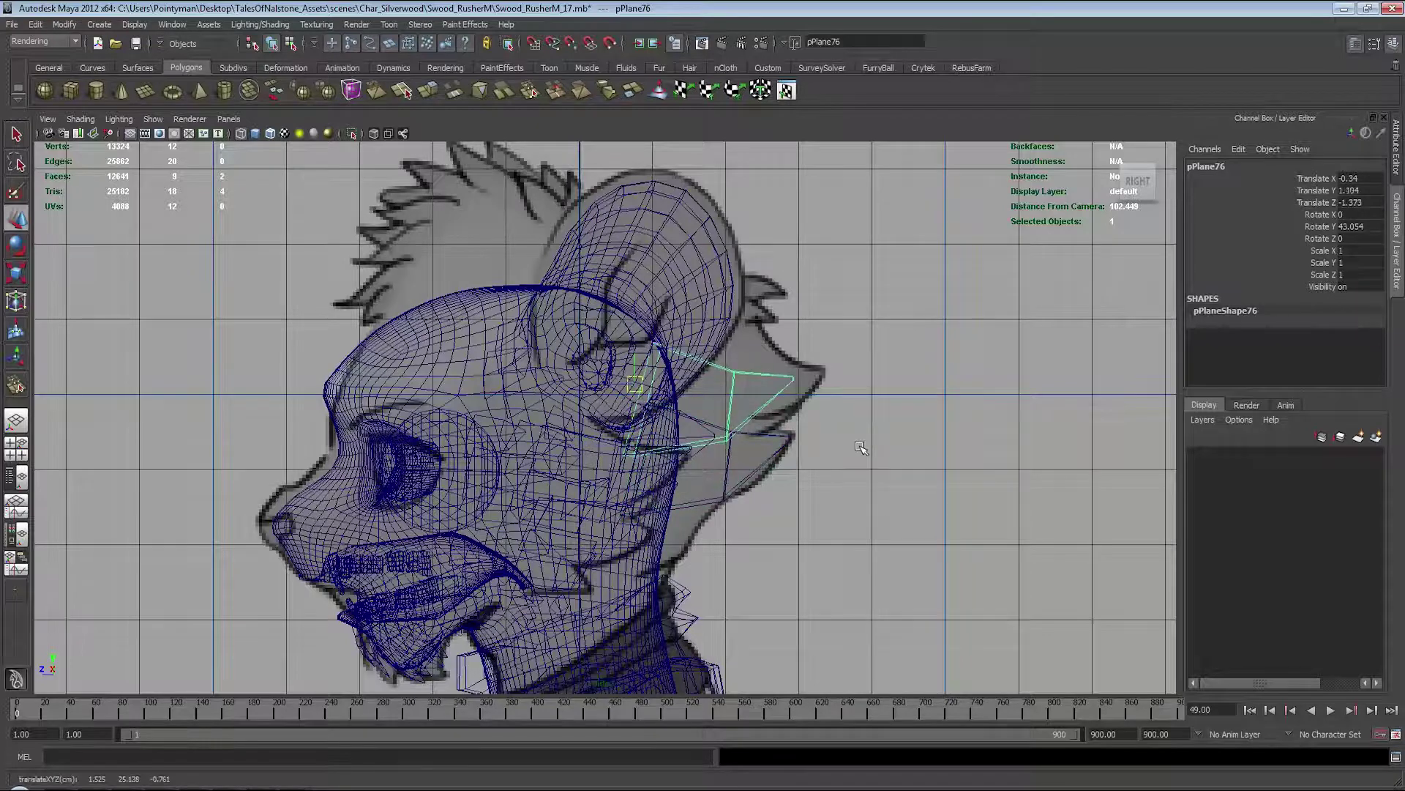
pyautogui.press('e')
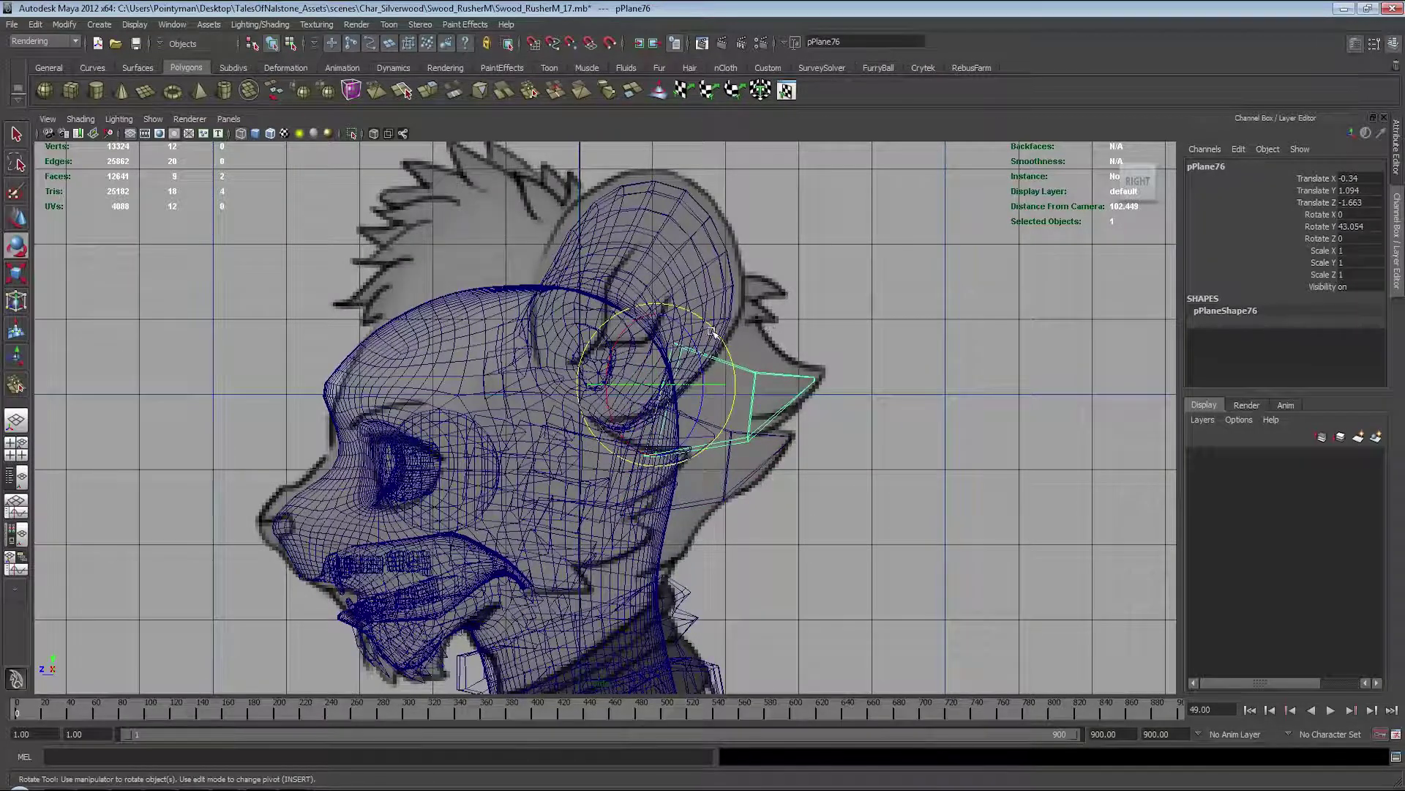
pyautogui.moveTo(712, 329); pyautogui.dragTo(709, 335)
pyautogui.press('w')
pyautogui.moveTo(961, 393); pyautogui.dragTo(962, 387, button='middle')
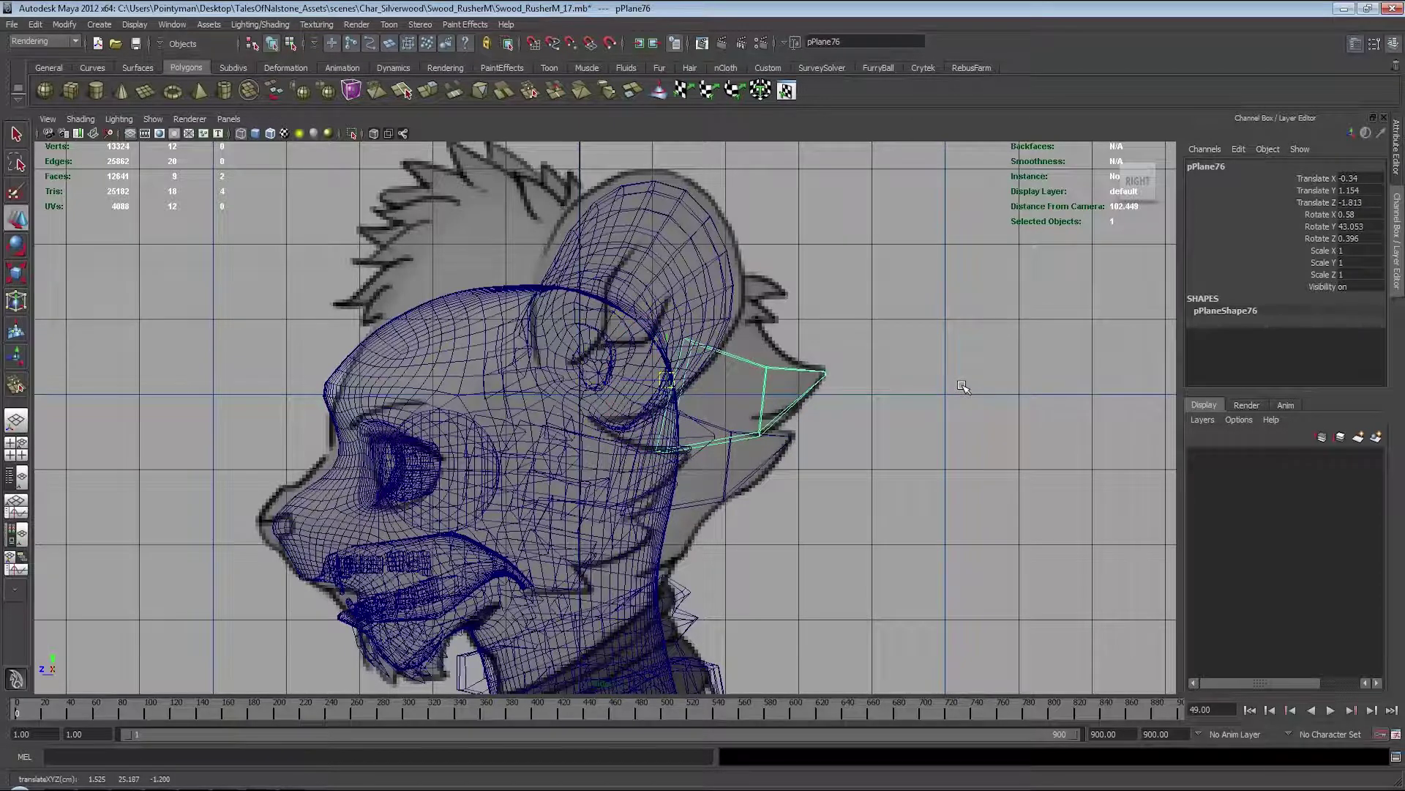
# Step: Fit the copy's middle vertices to the head, then move the card higher behind the ear
pyautogui.moveTo(822, 387); pyautogui.dragTo(815, 350, button='right')
pyautogui.moveTo(729, 459); pyautogui.dragTo(828, 352)
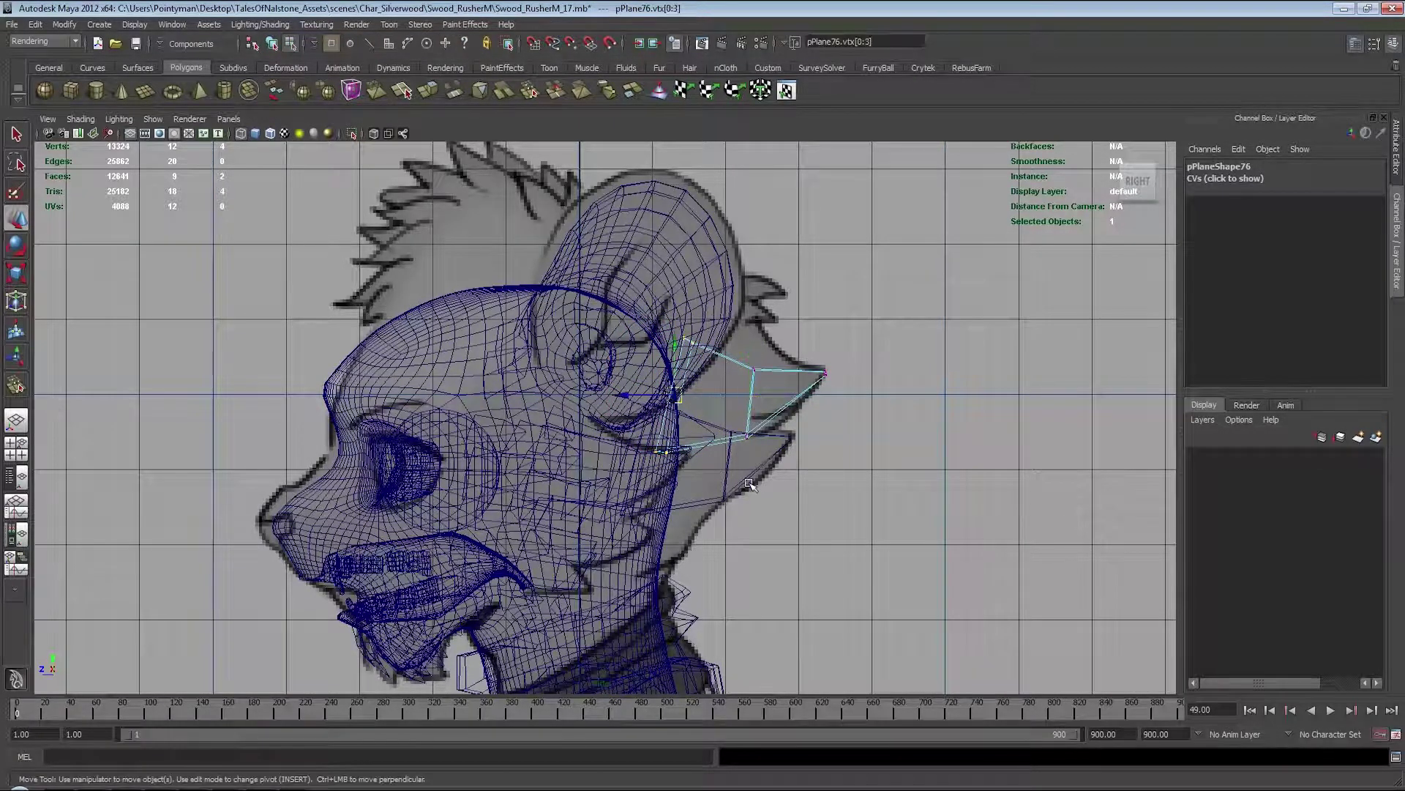
pyautogui.moveTo(746, 487); pyautogui.dragTo(848, 358, button='middle')
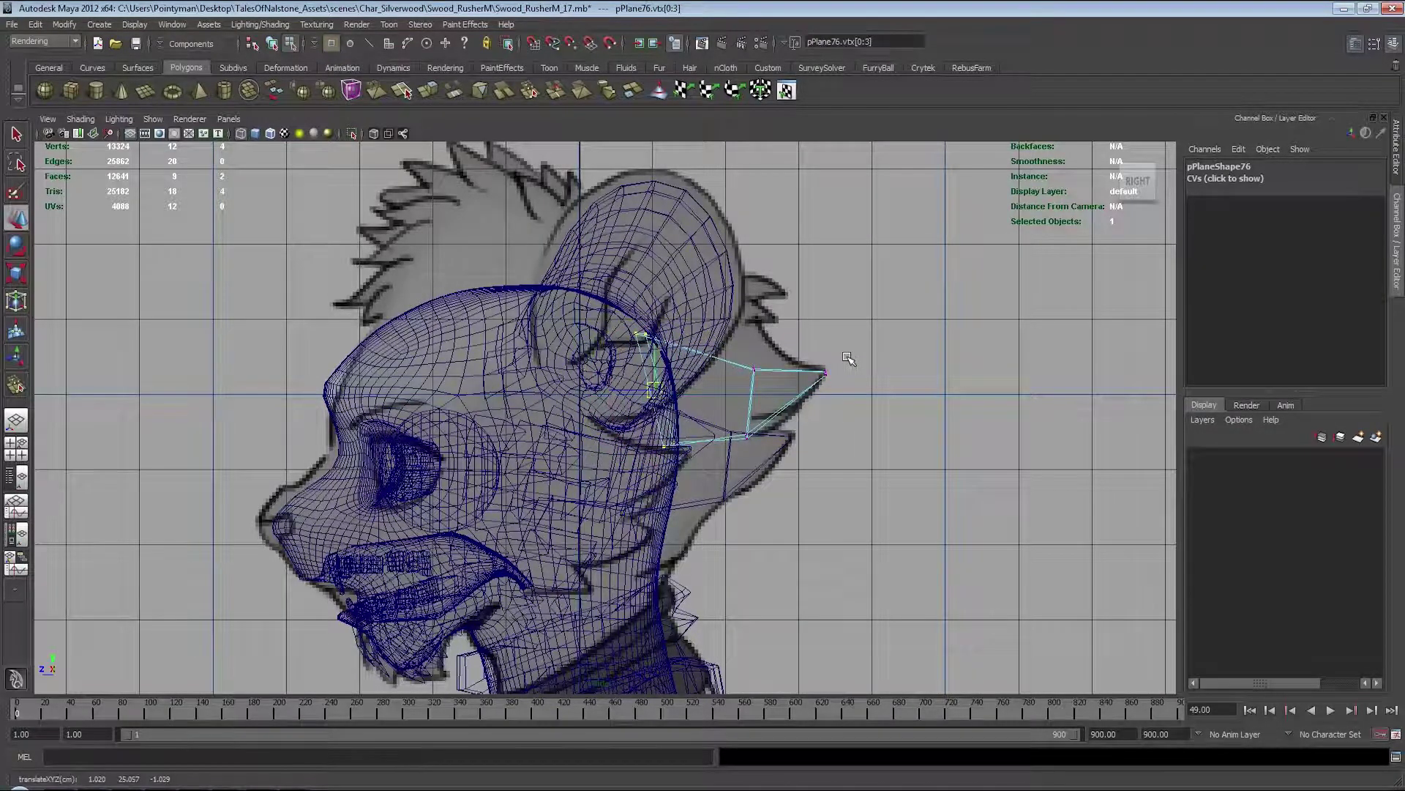
pyautogui.click(734, 409)
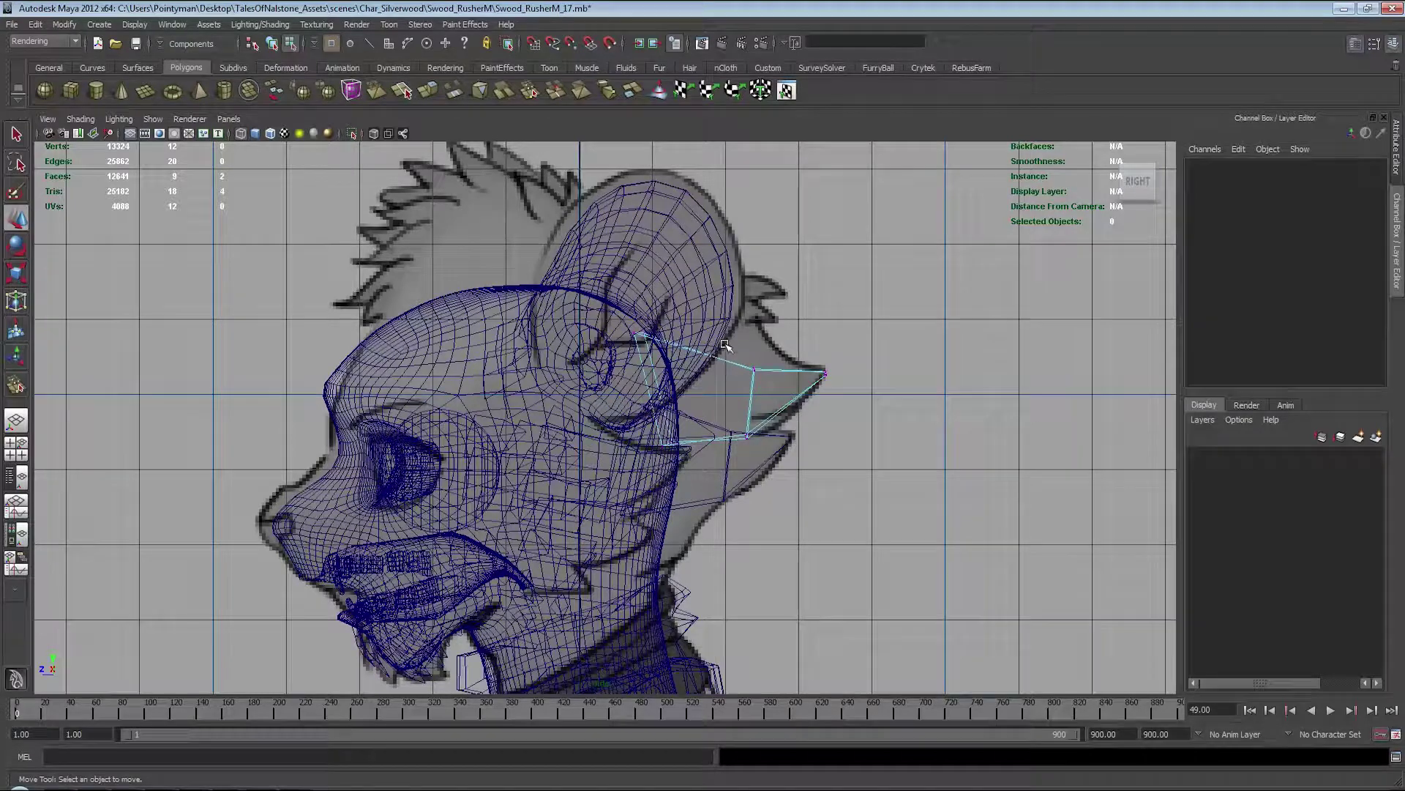
pyautogui.press('F8')
pyautogui.moveTo(847, 431); pyautogui.dragTo(831, 379, button='middle')
pyautogui.press('F8')
# Step: Push the top card's middle vertices outward and adjust a corner vertex
pyautogui.moveTo(847, 289); pyautogui.dragTo(796, 384)
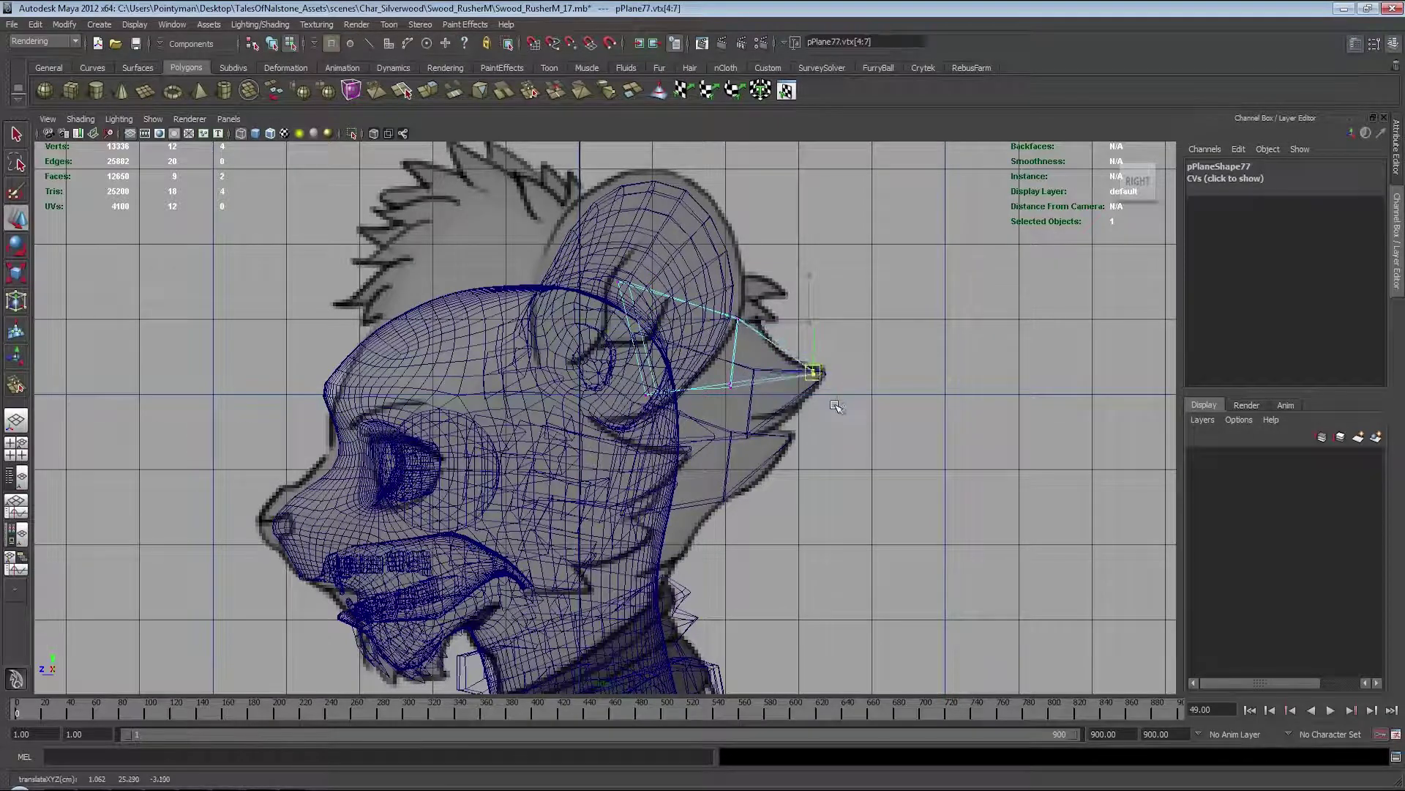
pyautogui.moveTo(750, 271); pyautogui.dragTo(714, 404)
pyautogui.moveTo(736, 389); pyautogui.dragTo(816, 406, button='middle')
pyautogui.click(602, 299)
pyautogui.moveTo(603, 299); pyautogui.dragTo(657, 334, button='middle')
# Step: Insert an edge loop across the top card and shift it and a neighbouring vertex
pyautogui.keyDown('shift'); pyautogui.moveTo(735, 337); pyautogui.dragTo(725, 338, button='right'); pyautogui.keyUp('shift')
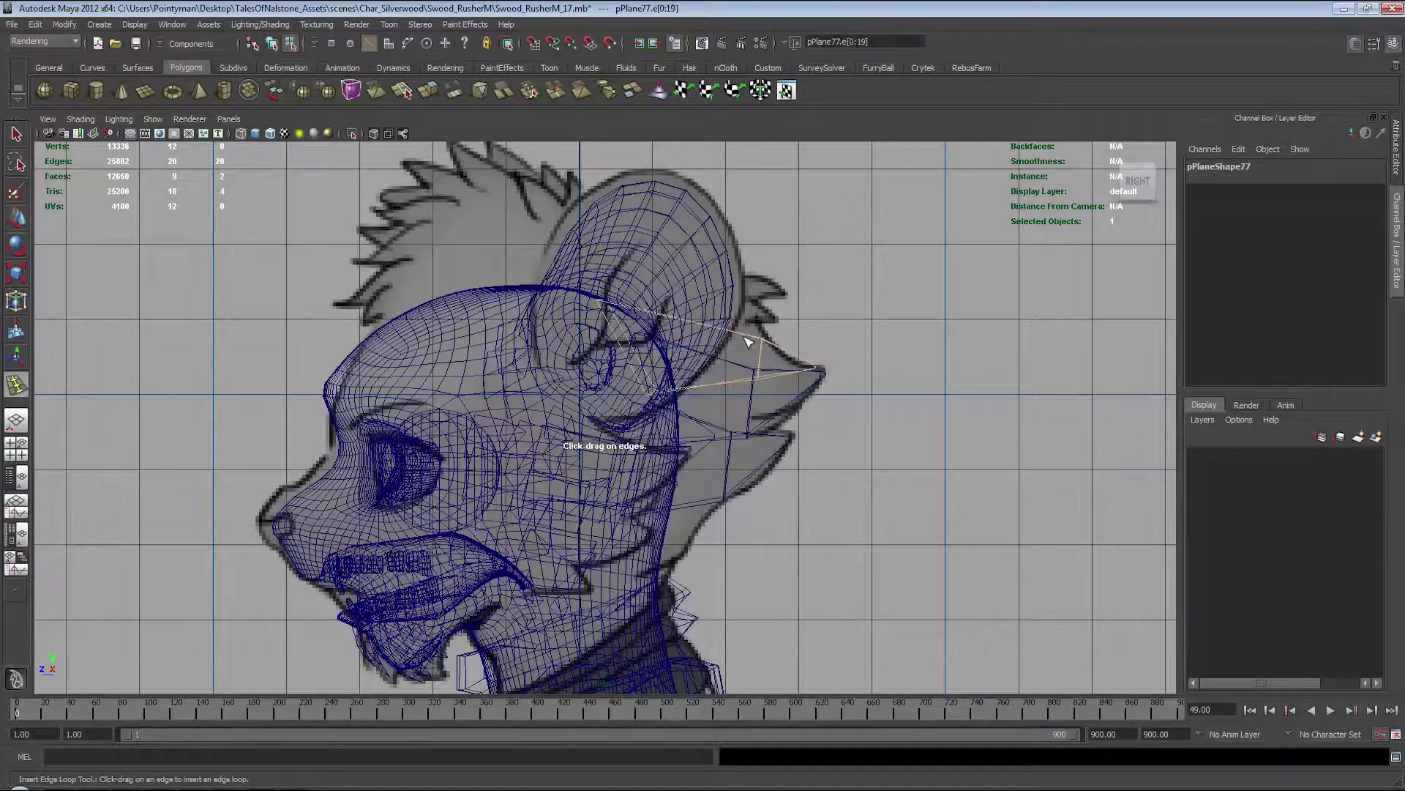
pyautogui.click(691, 337)
pyautogui.press('w')
pyautogui.moveTo(692, 337); pyautogui.dragTo(716, 372, button='middle')
pyautogui.click(694, 322)
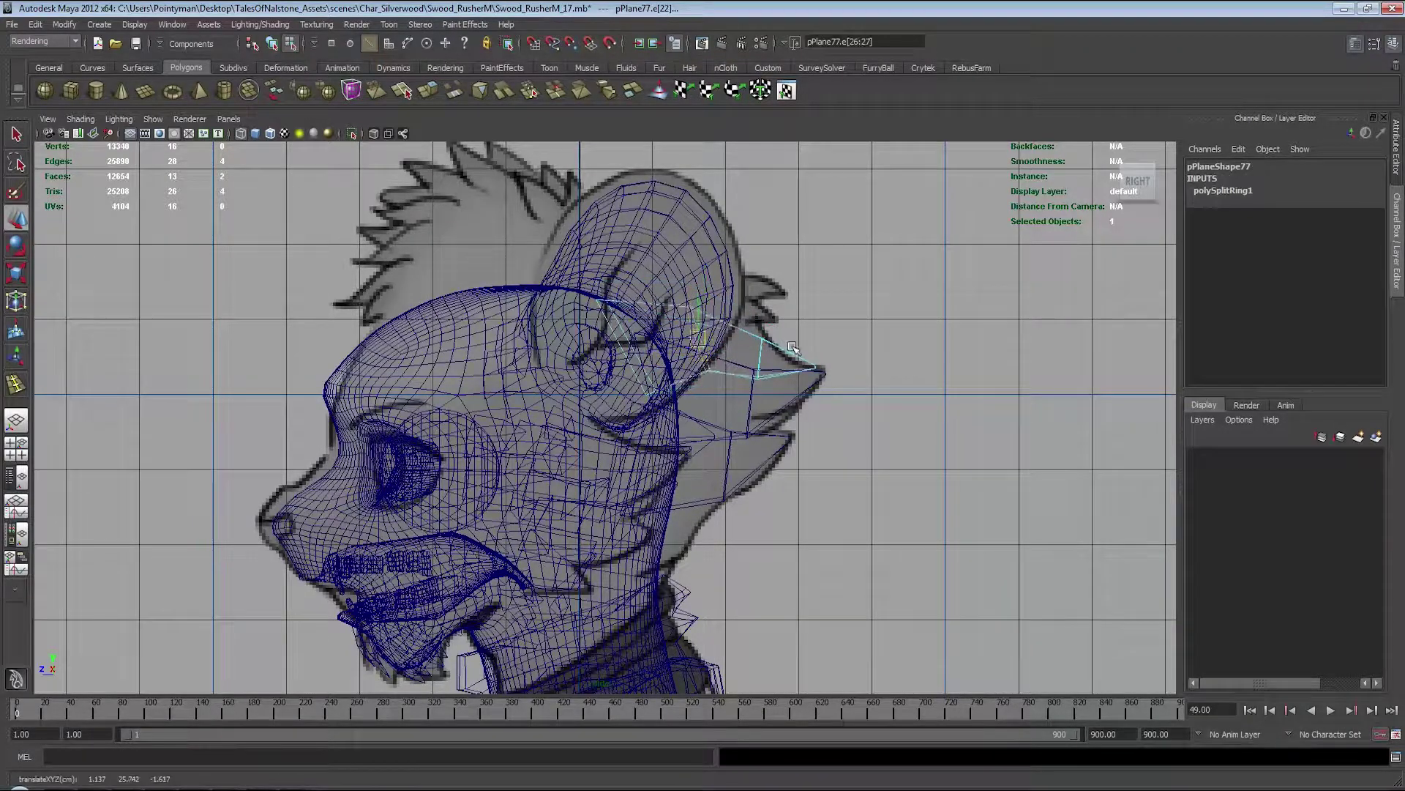
pyautogui.moveTo(694, 321); pyautogui.dragTo(788, 330, button='middle')
# Step: Widen and raise the new edge loop so the card bulges outward
pyautogui.press('e')
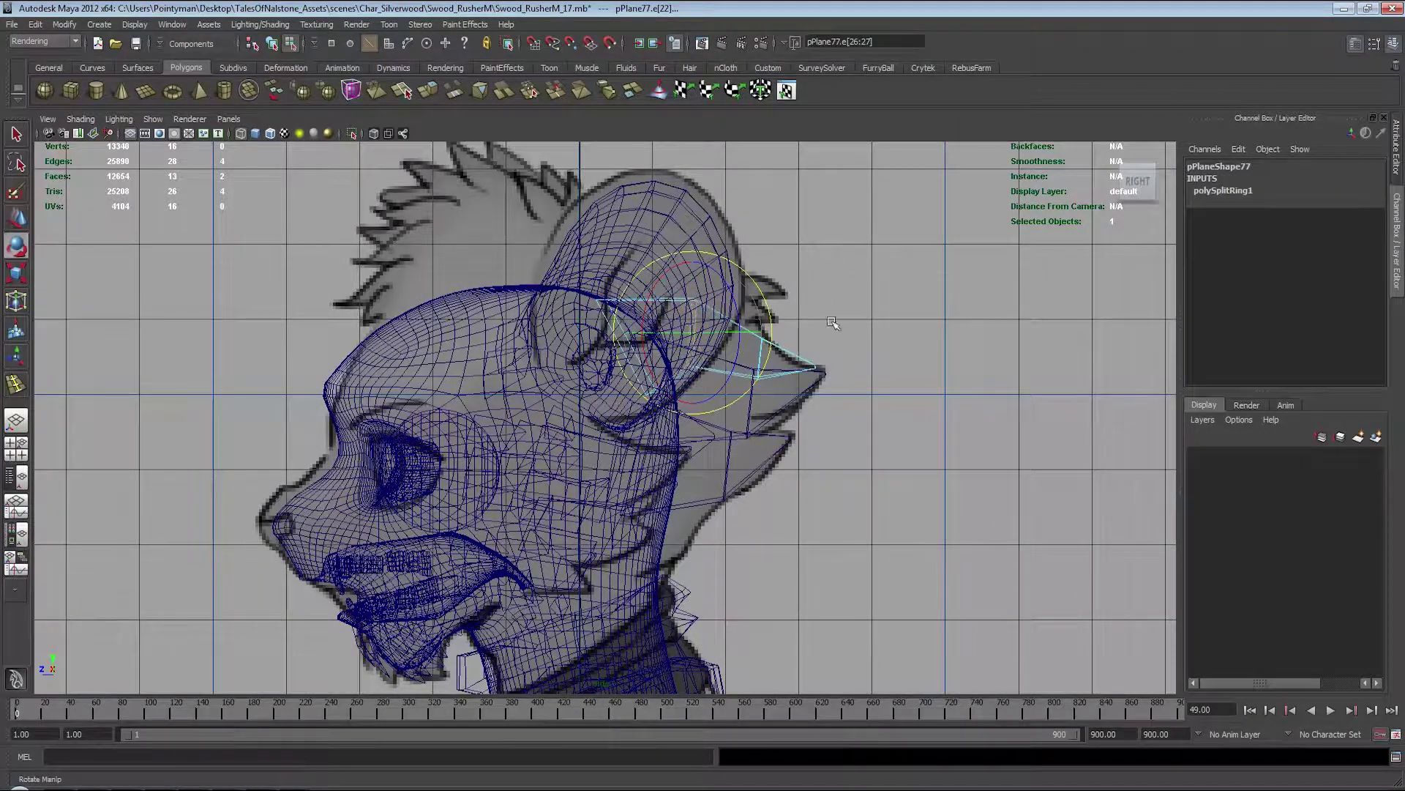
pyautogui.press('w')
pyautogui.press('r')
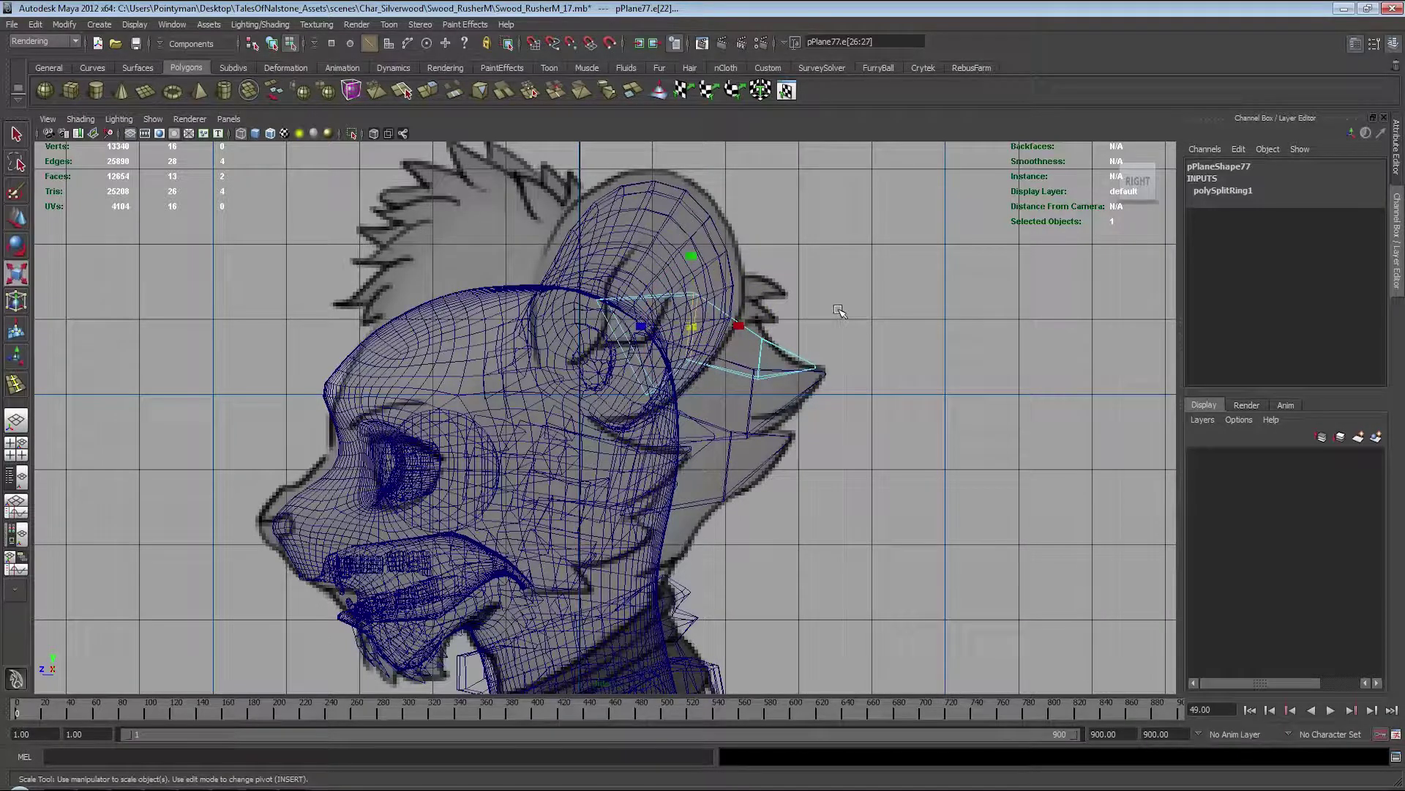
pyautogui.moveTo(842, 308); pyautogui.dragTo(852, 301, button='middle')
pyautogui.press('w')
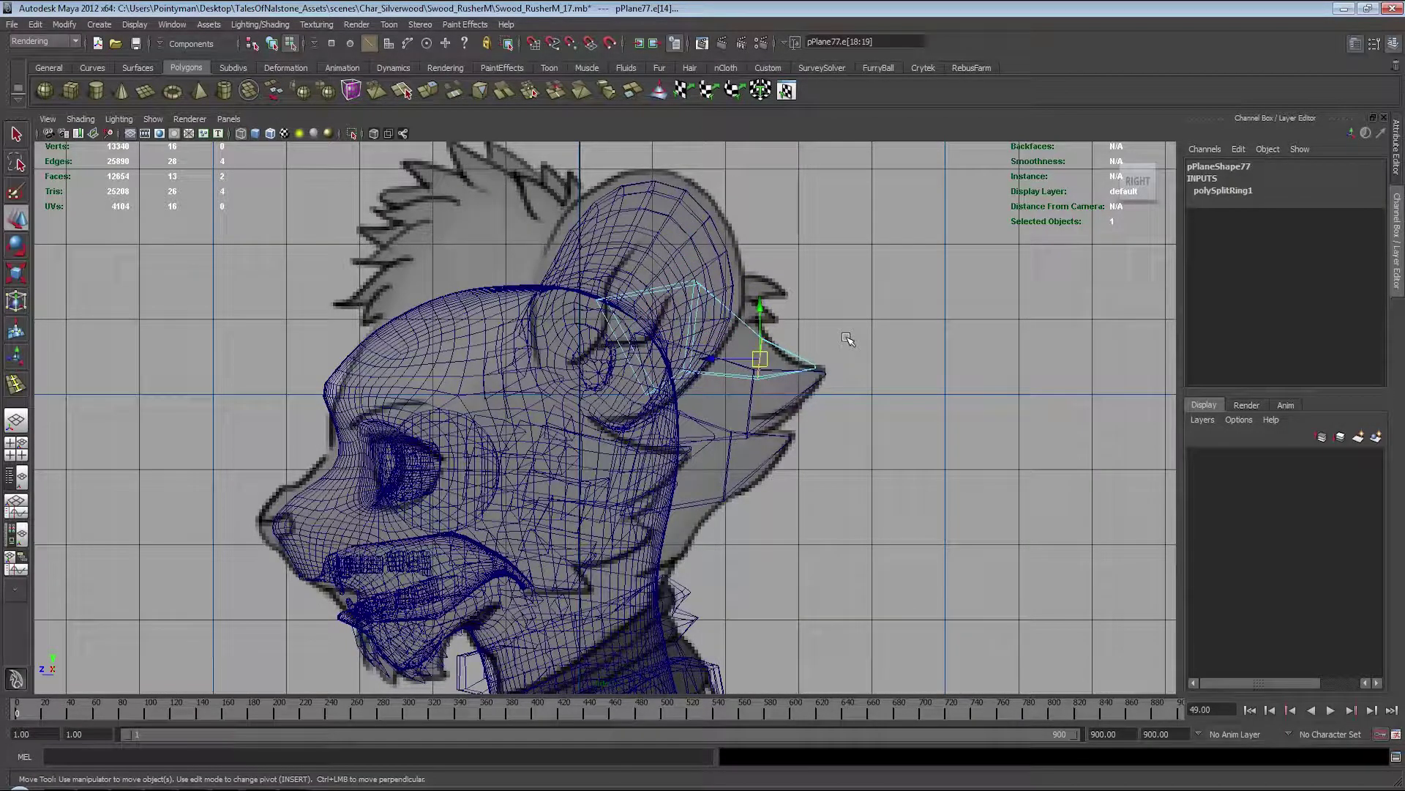
pyautogui.press('r')
pyautogui.press('w')
pyautogui.press('r')
pyautogui.press('w')
pyautogui.moveTo(869, 343)
pyautogui.mouseDown(button='middle')
pyautogui.moveTo(832, 350)
pyautogui.moveTo(835, 335)
pyautogui.mouseUp(button='middle')
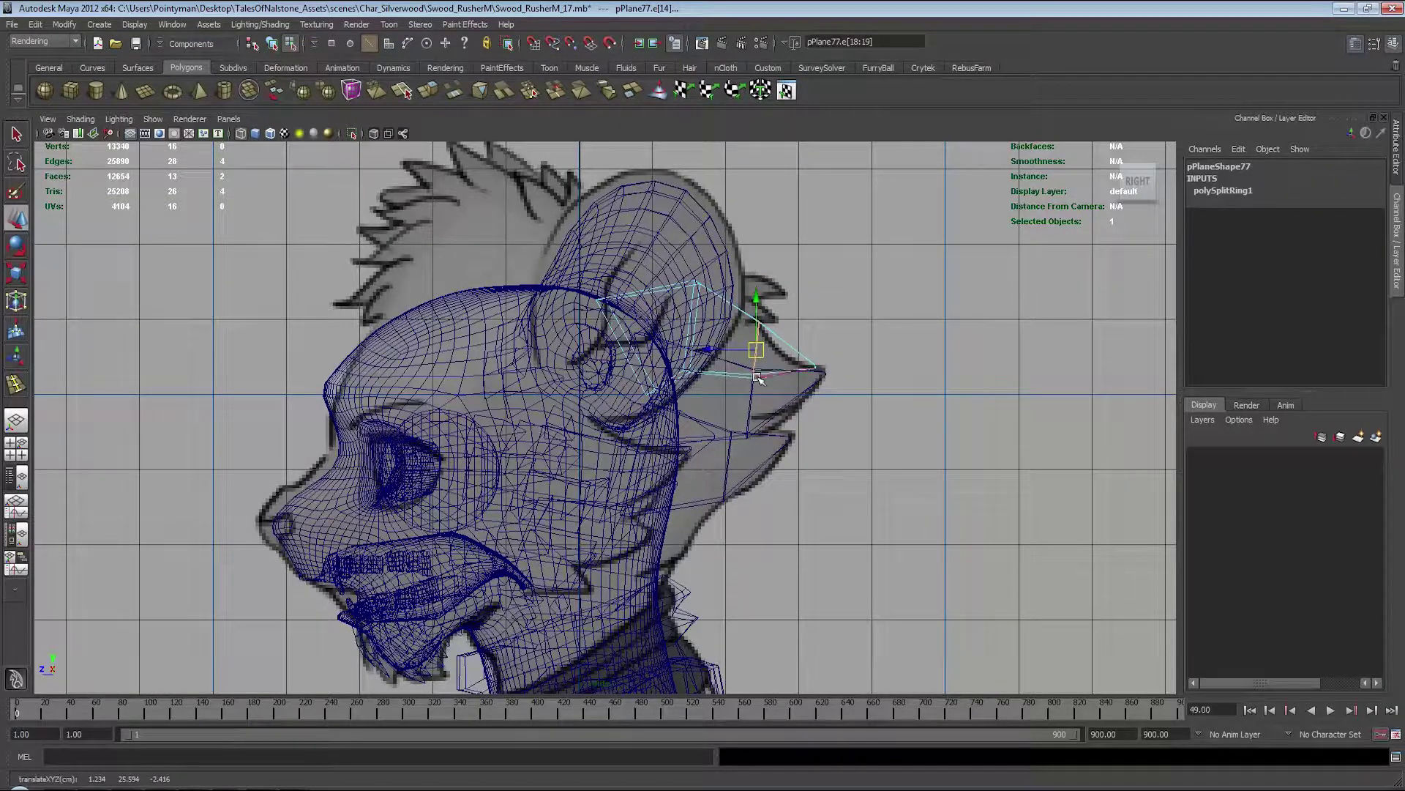
pyautogui.press('r')
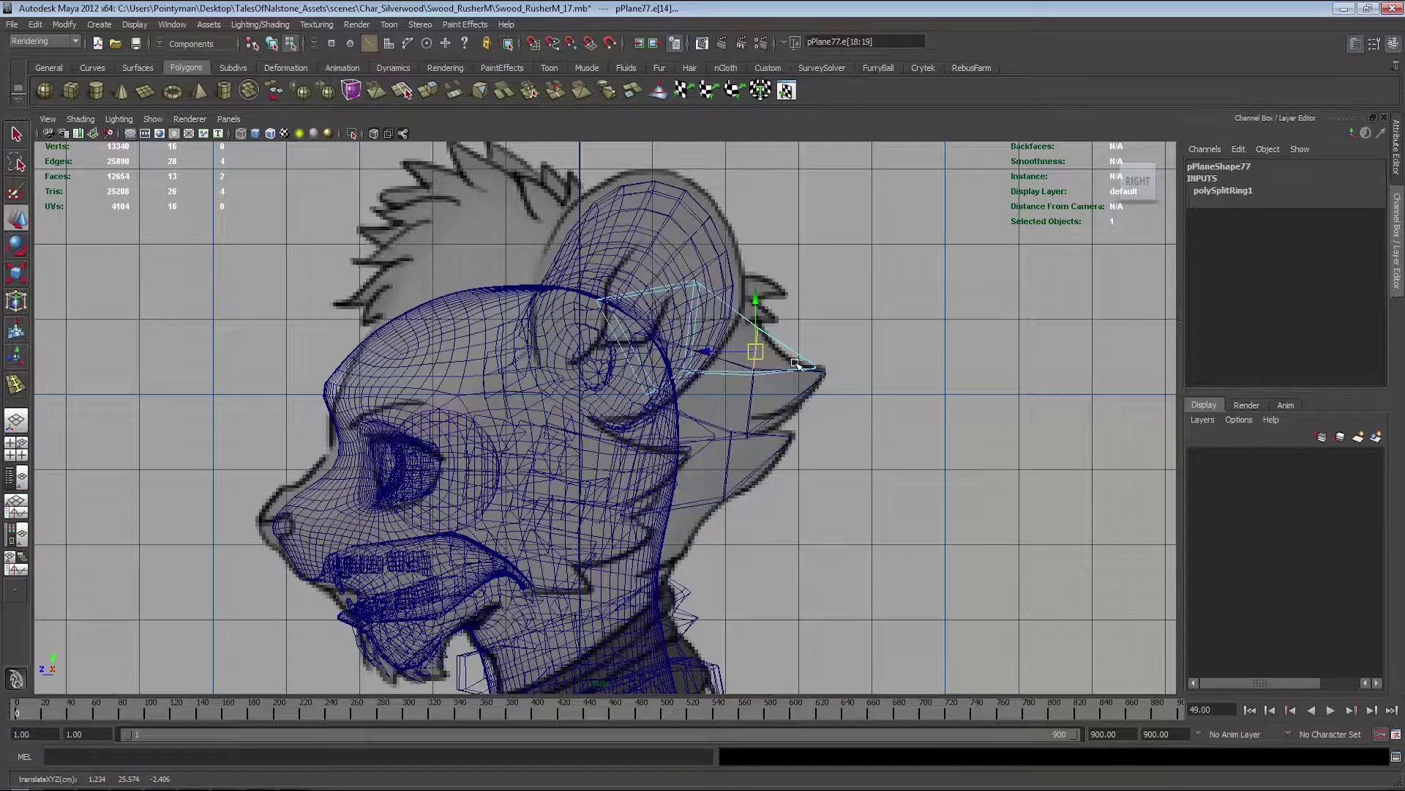
pyautogui.rightClick(798, 364)
pyautogui.moveTo(797, 365); pyautogui.dragTo(860, 409, button='right')
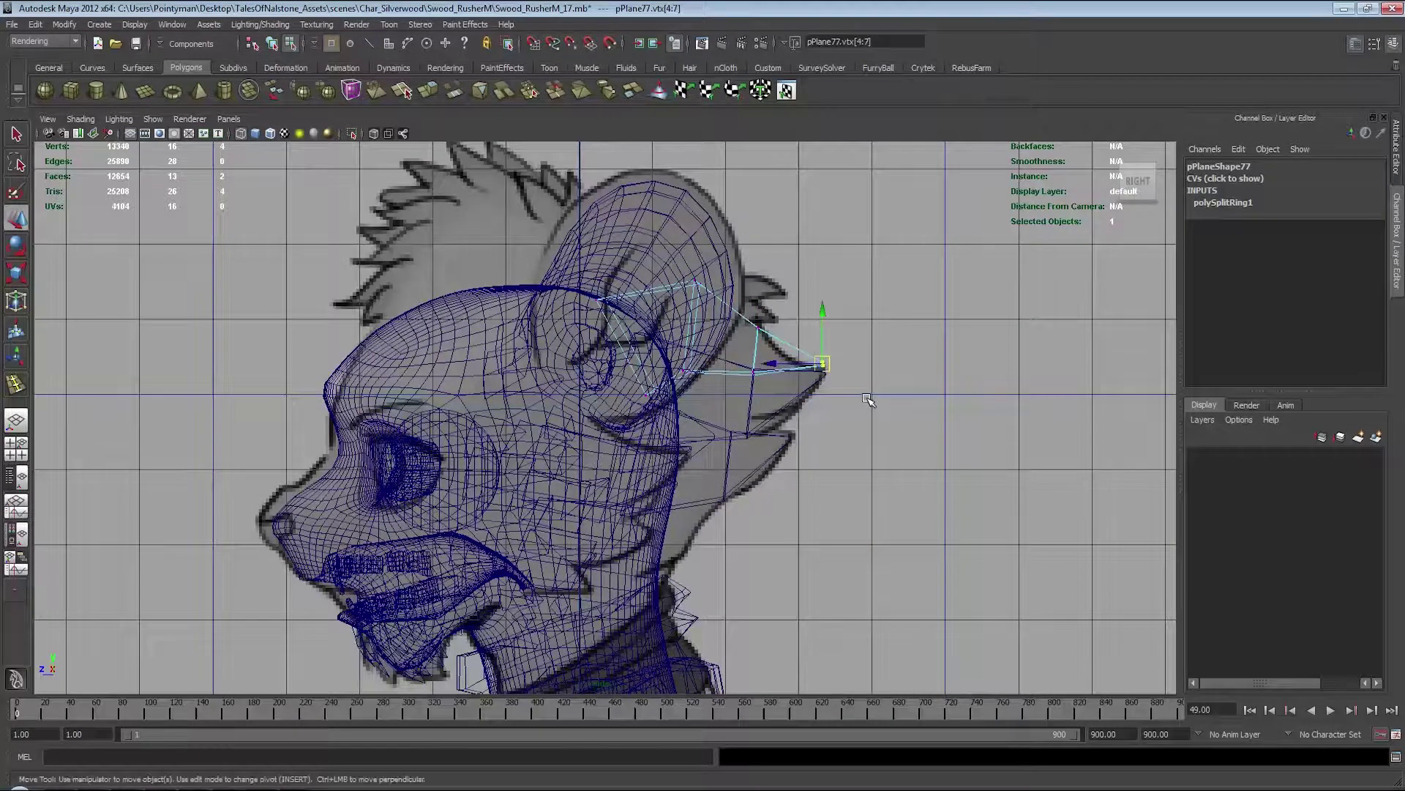
# Step: In the perspective view, slide the top fur card sideways across the back of the head
pyautogui.press('space')
pyautogui.press('space')
pyautogui.moveTo(835, 373)
pyautogui.keyDown('alt'); pyautogui.mouseDown()
pyautogui.moveTo(692, 376)
pyautogui.moveTo(668, 315)
pyautogui.mouseUp(); pyautogui.keyUp('alt')
pyautogui.keyDown('alt'); pyautogui.moveTo(797, 436); pyautogui.dragTo(669, 363); pyautogui.keyUp('alt')
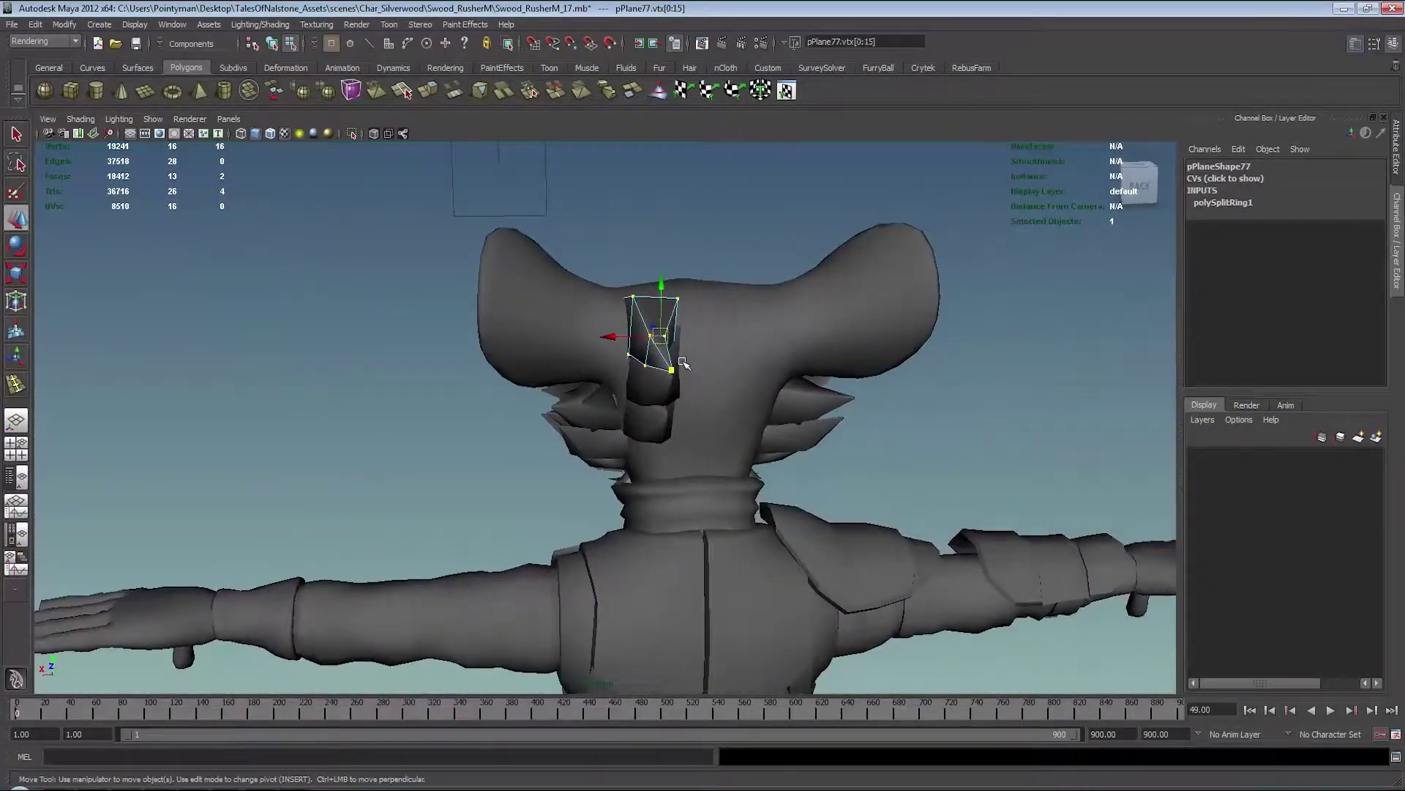
pyautogui.press('F8')
pyautogui.moveTo(606, 325); pyautogui.dragTo(632, 325)
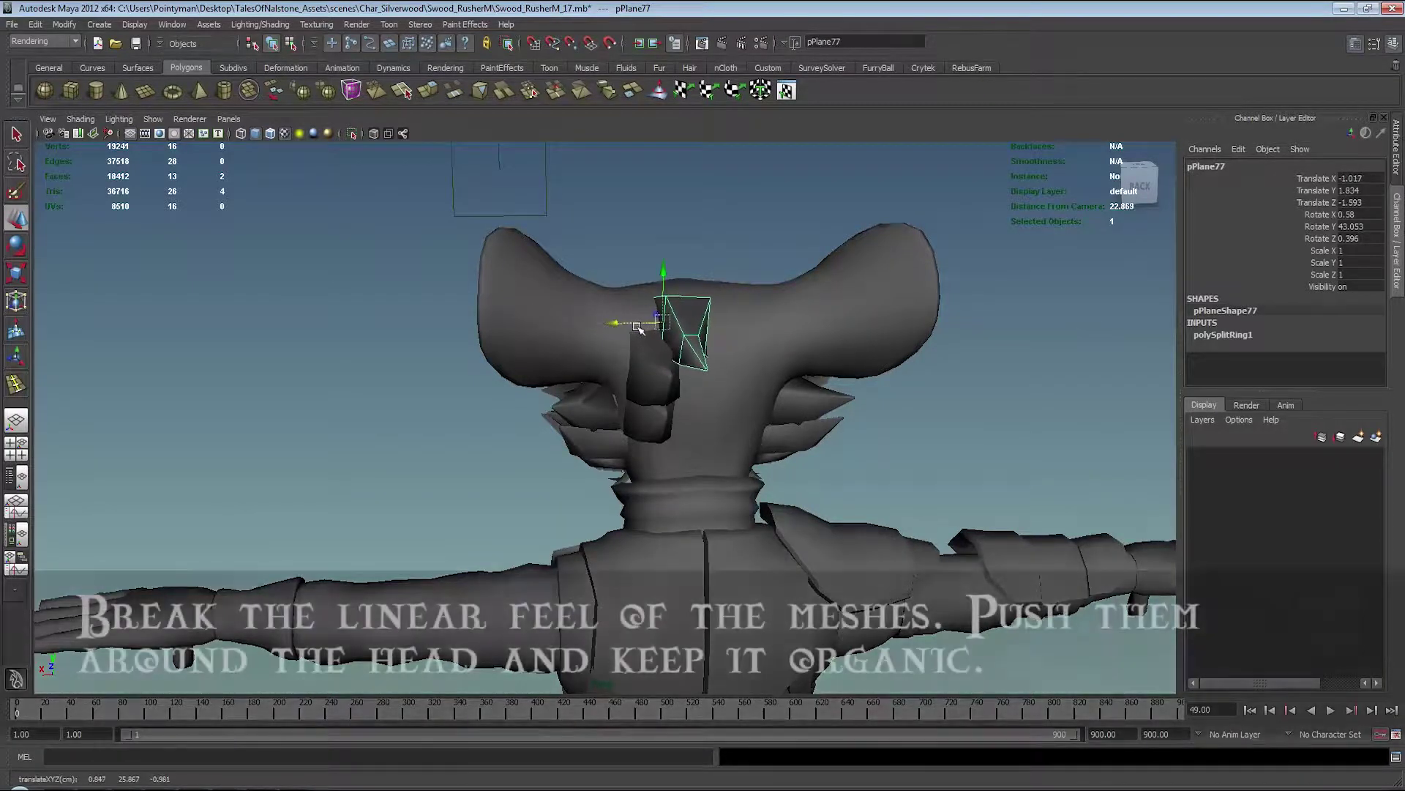
pyautogui.click(634, 326)
pyautogui.moveTo(633, 327)
pyautogui.keyDown('alt'); pyautogui.mouseDown()
pyautogui.moveTo(629, 384)
pyautogui.moveTo(643, 370)
pyautogui.mouseUp(); pyautogui.keyUp('alt')
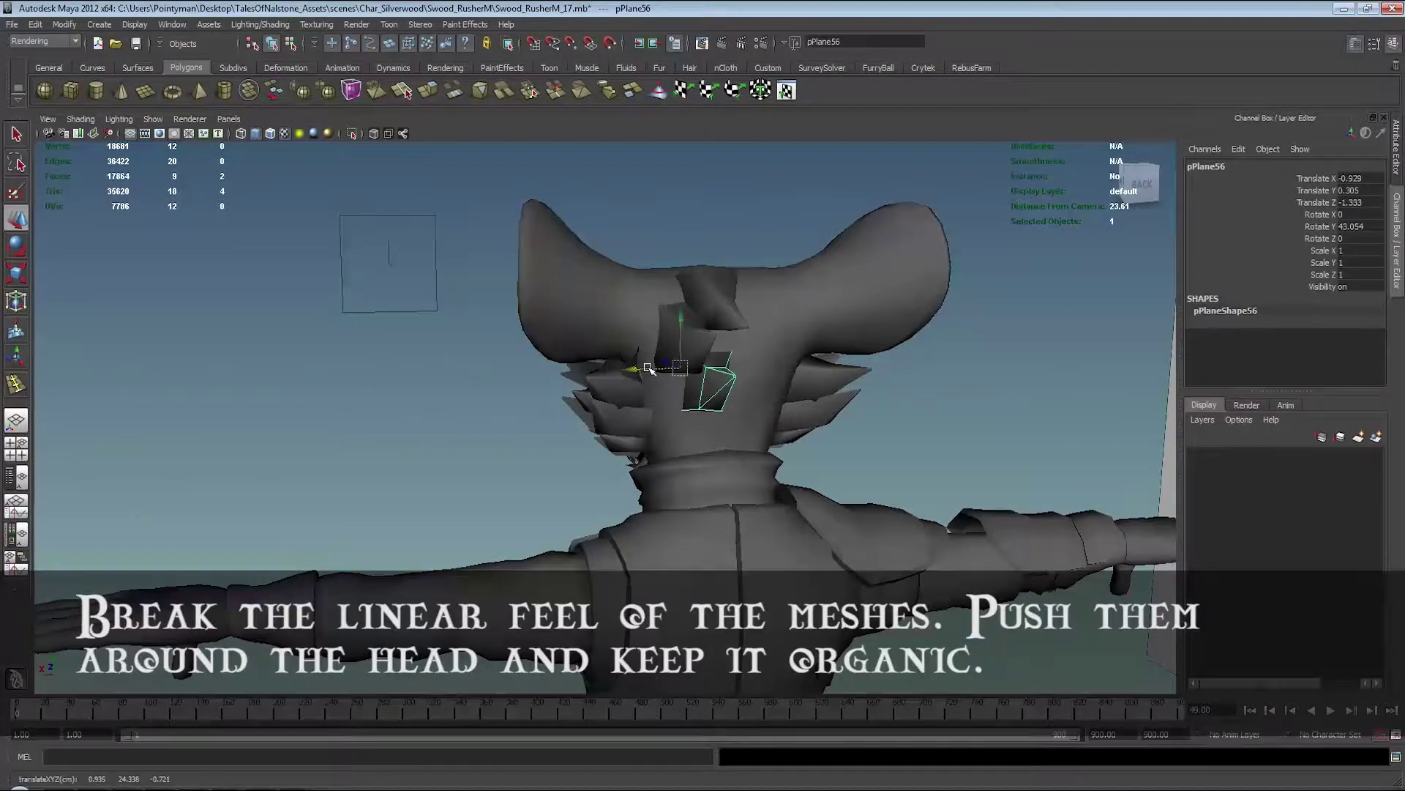
# Step: Move middle card pPlane78 down toward the neck in the side view
pyautogui.moveTo(650, 369)
pyautogui.keyDown('alt'); pyautogui.mouseDown()
pyautogui.moveTo(813, 329)
pyautogui.moveTo(655, 314)
pyautogui.moveTo(701, 350)
pyautogui.mouseUp(); pyautogui.keyUp('alt')
pyautogui.click(647, 335)
pyautogui.moveTo(761, 341); pyautogui.dragTo(816, 351, button='middle')
pyautogui.press('e')
pyautogui.hotkey('ctrl', 'z')
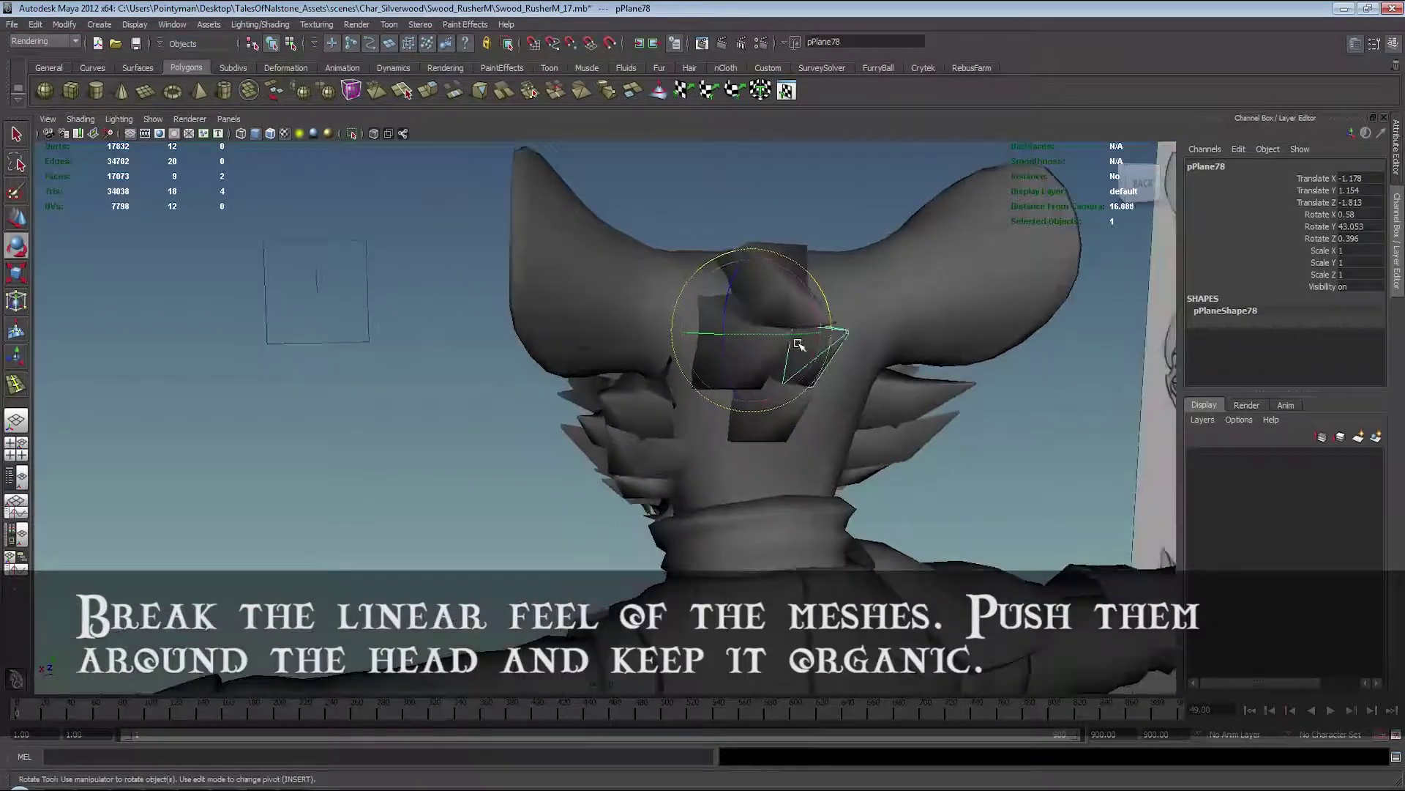
pyautogui.keyDown('alt'); pyautogui.moveTo(811, 348); pyautogui.dragTo(900, 371); pyautogui.keyUp('alt')
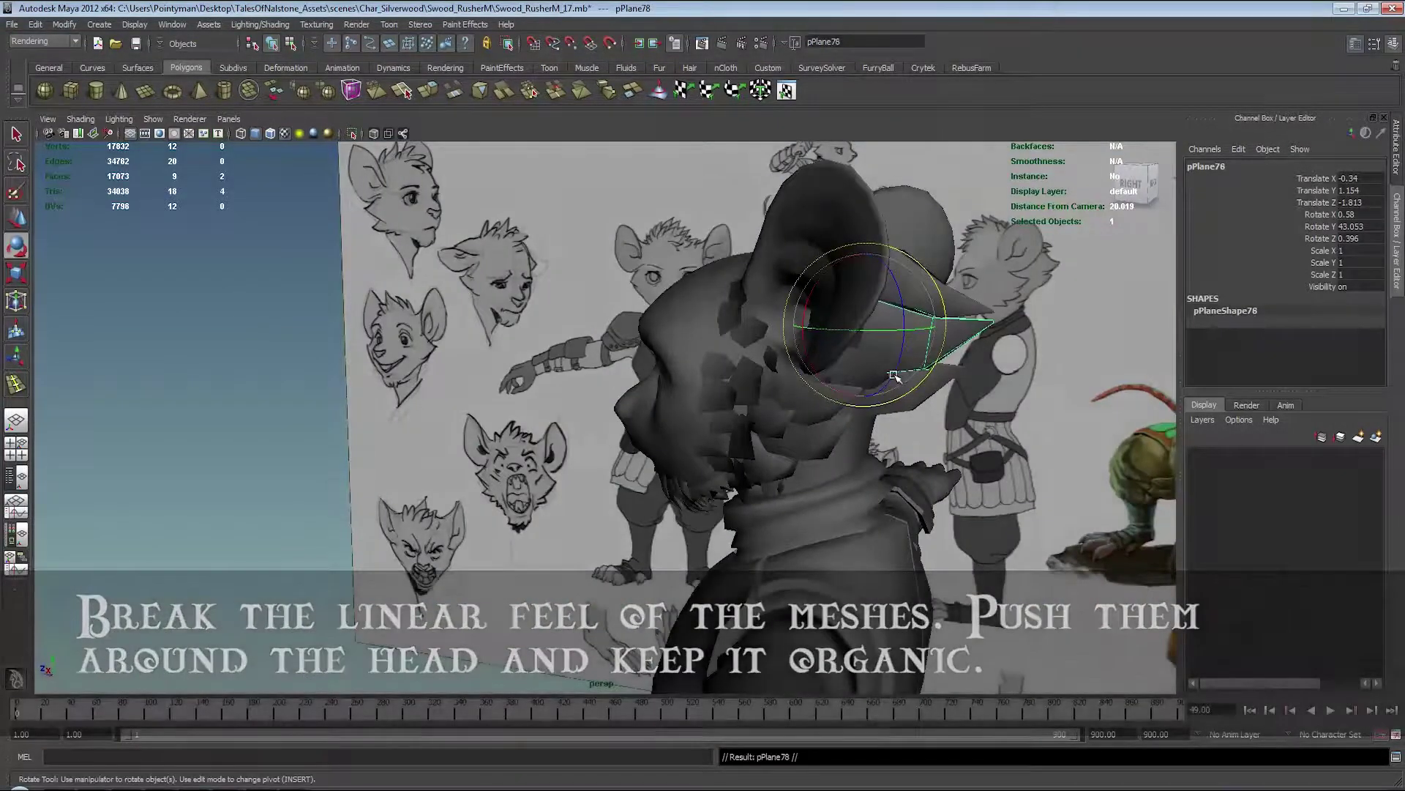
pyautogui.press('space')
pyautogui.press('space')
pyautogui.press('w')
pyautogui.moveTo(822, 427); pyautogui.dragTo(739, 576, button='middle')
# Step: Tilt card pPlane78 to follow the neck and scale it
pyautogui.press('e')
pyautogui.moveTo(816, 399)
pyautogui.mouseDown(button='middle')
pyautogui.moveTo(816, 355)
pyautogui.moveTo(814, 373)
pyautogui.moveTo(676, 407)
pyautogui.mouseUp(button='middle')
pyautogui.press('w')
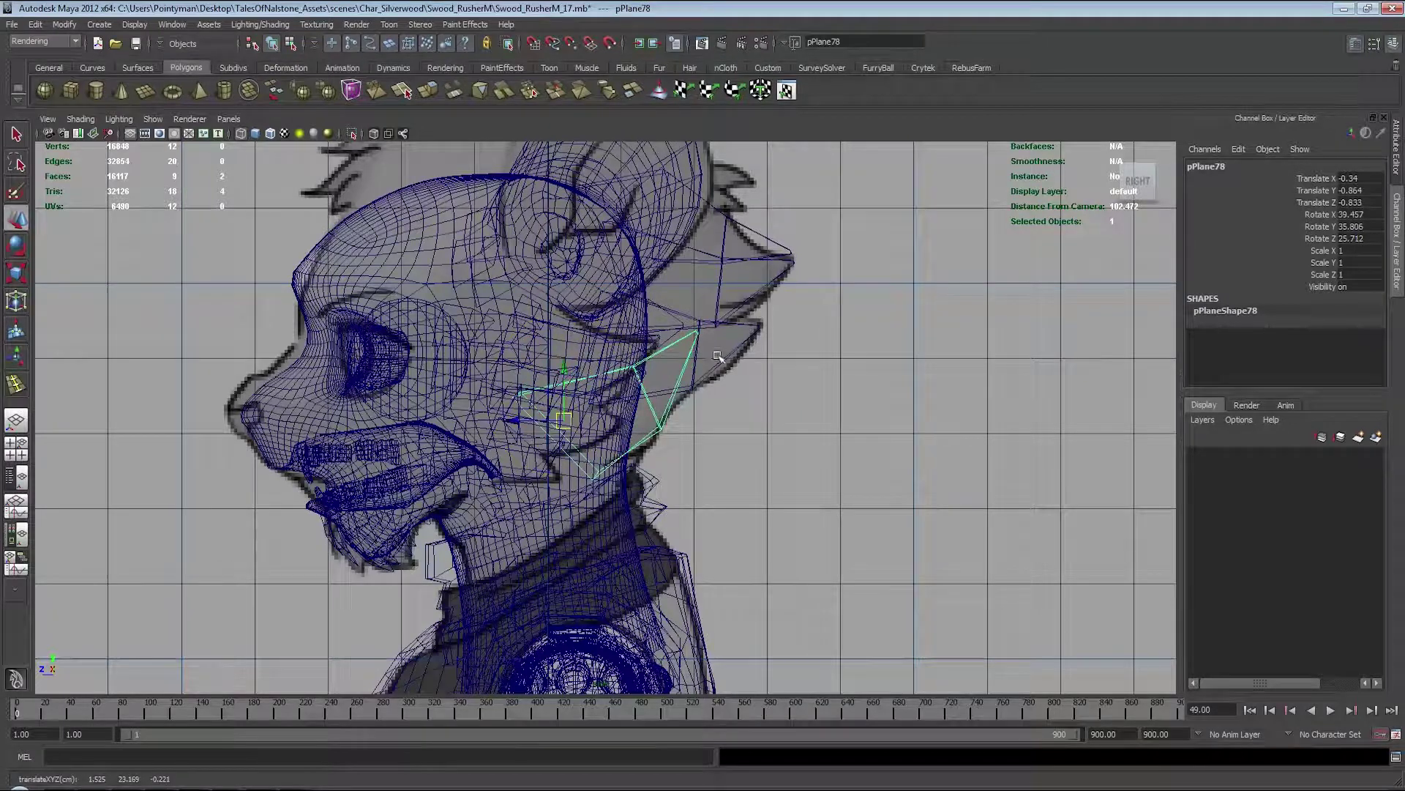
pyautogui.press('r')
# Step: Pull pPlane78's corner and lower vertices into a tapered spike
pyautogui.press('F8')
pyautogui.moveTo(672, 313); pyautogui.dragTo(702, 343)
pyautogui.press('w')
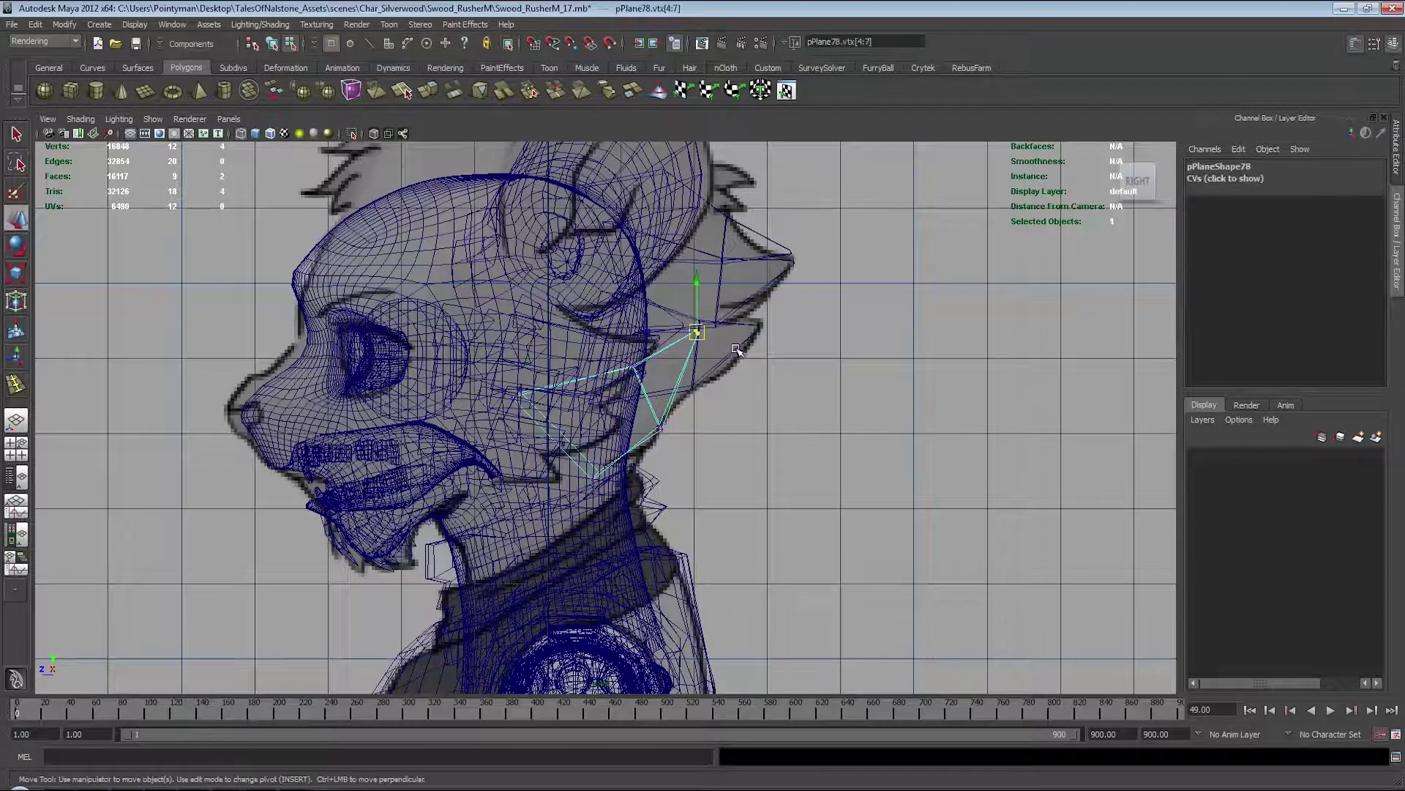
pyautogui.moveTo(685, 327)
pyautogui.mouseDown(button='middle')
pyautogui.moveTo(697, 376)
pyautogui.moveTo(758, 397)
pyautogui.mouseUp(button='middle')
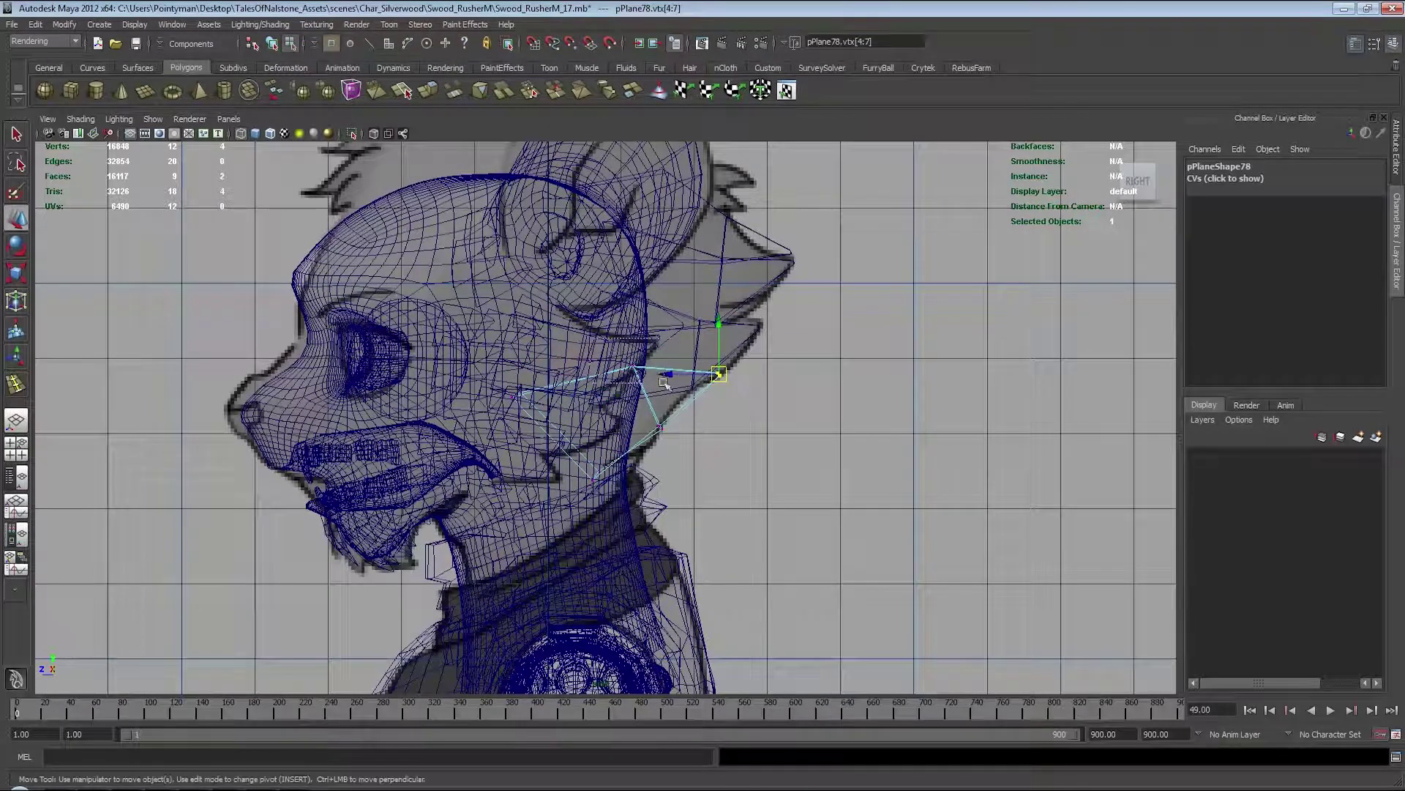
pyautogui.moveTo(596, 368); pyautogui.dragTo(682, 404)
pyautogui.moveTo(487, 422); pyautogui.dragTo(571, 396, button='middle')
pyautogui.moveTo(583, 445); pyautogui.dragTo(626, 478)
pyautogui.moveTo(626, 478); pyautogui.dragTo(653, 484, button='middle')
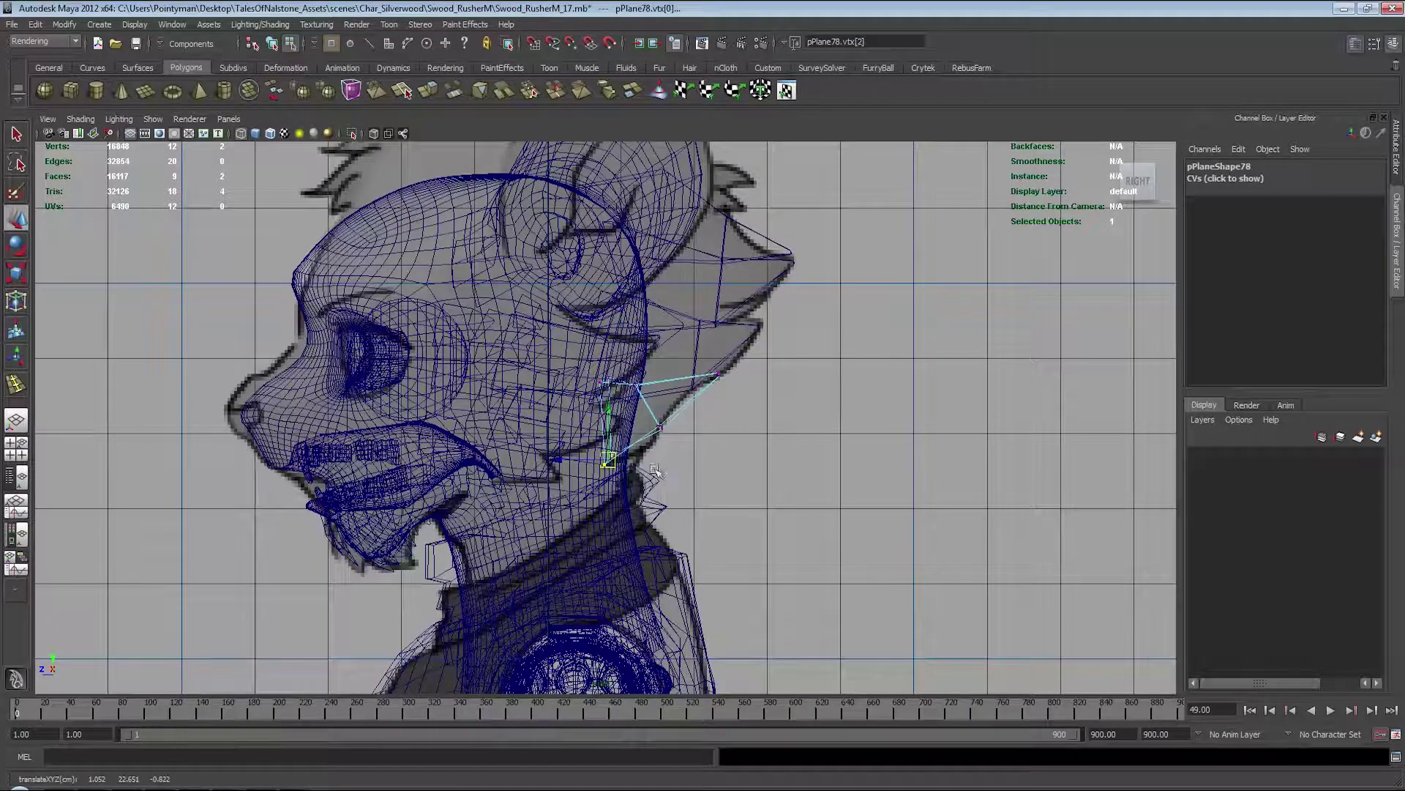
pyautogui.moveTo(621, 368); pyautogui.dragTo(640, 413)
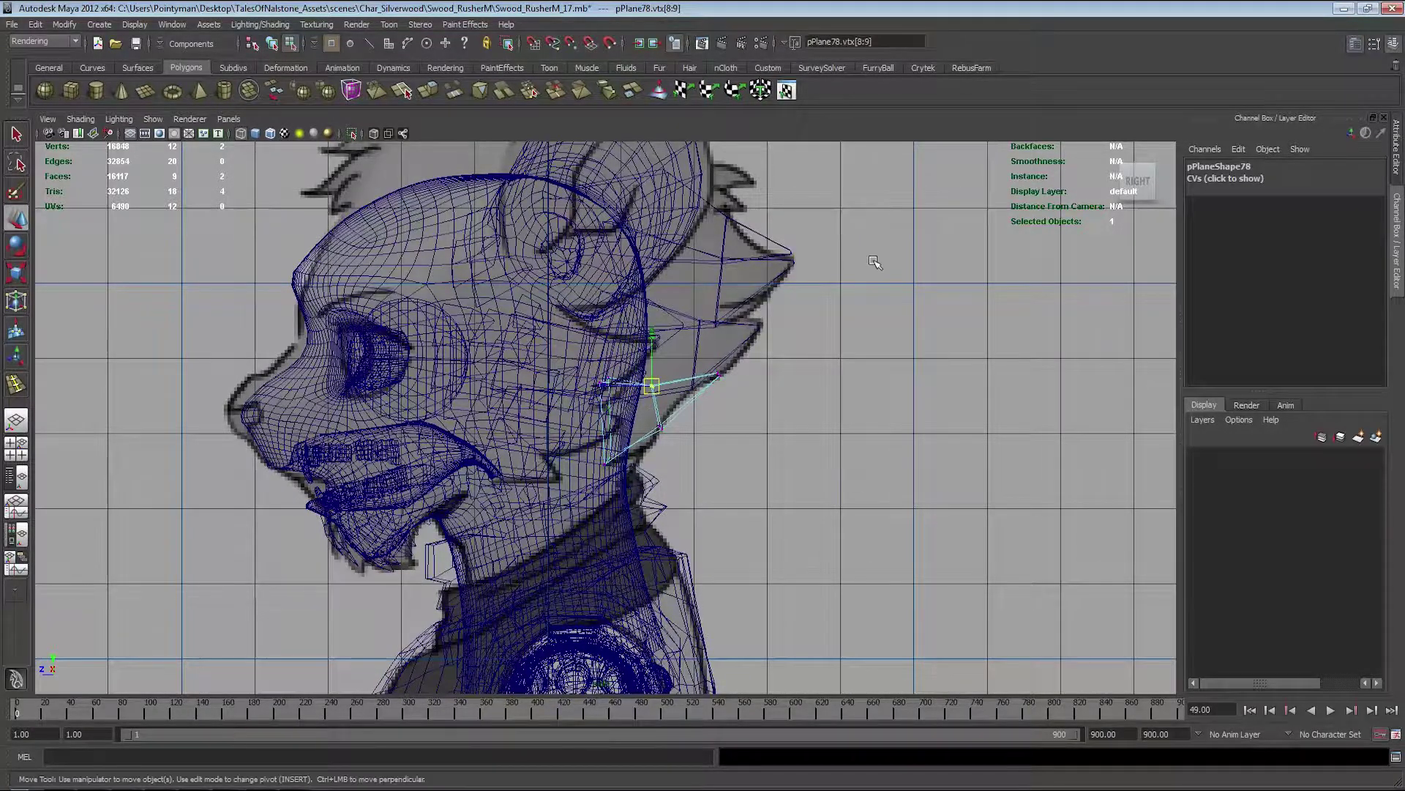
# Step: In the perspective view, slide pPlane78 sideways across the back of the head
pyautogui.press('space')
pyautogui.click(869, 289)
pyautogui.moveTo(878, 338)
pyautogui.keyDown('alt'); pyautogui.mouseDown()
pyautogui.moveTo(863, 383)
pyautogui.moveTo(831, 370)
pyautogui.moveTo(709, 383)
pyautogui.mouseUp(); pyautogui.keyUp('alt')
pyautogui.press('F8')
pyautogui.moveTo(598, 444); pyautogui.dragTo(962, 349)
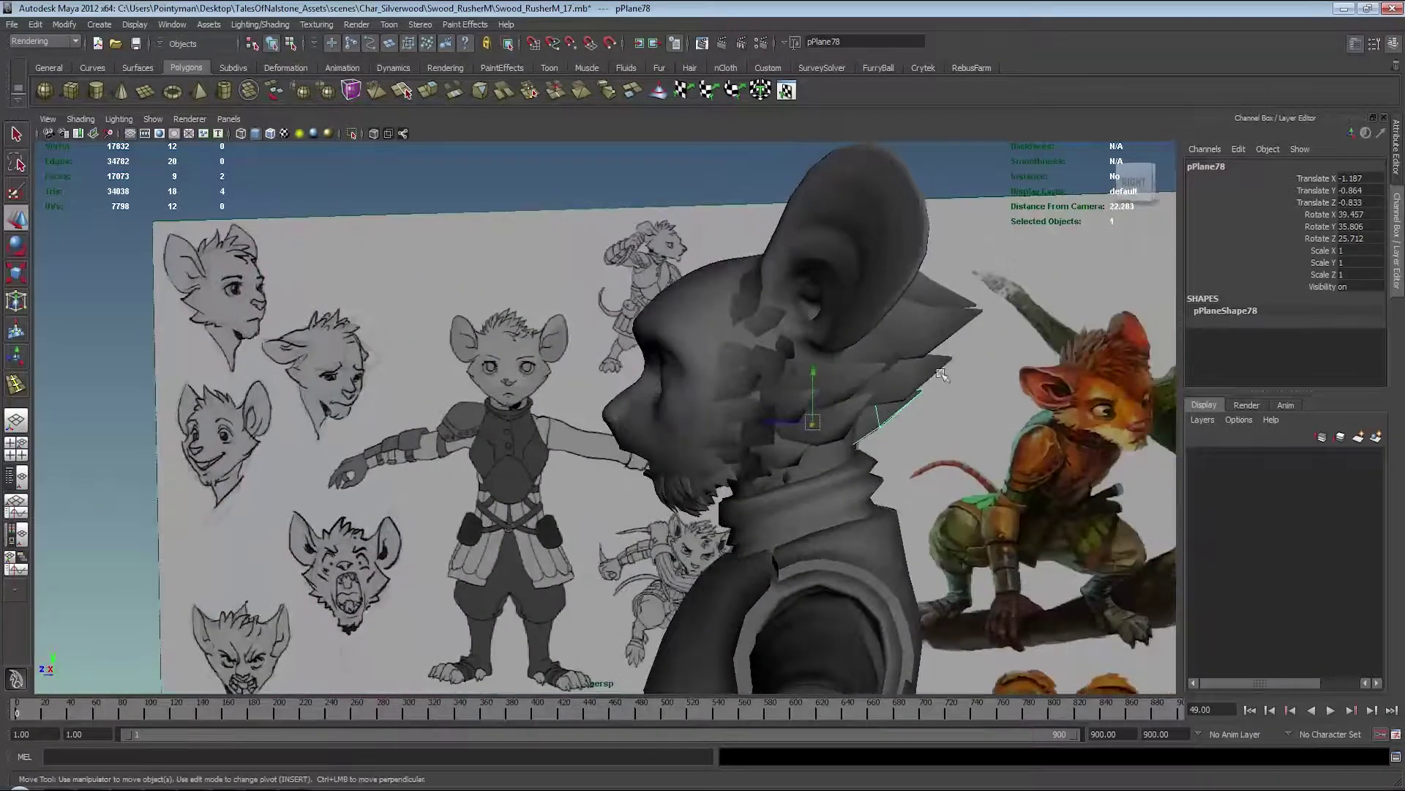
# Step: Move neighbouring card pPlane45 up toward the ear
pyautogui.keyDown('alt'); pyautogui.moveTo(894, 406); pyautogui.dragTo(808, 344); pyautogui.keyUp('alt')
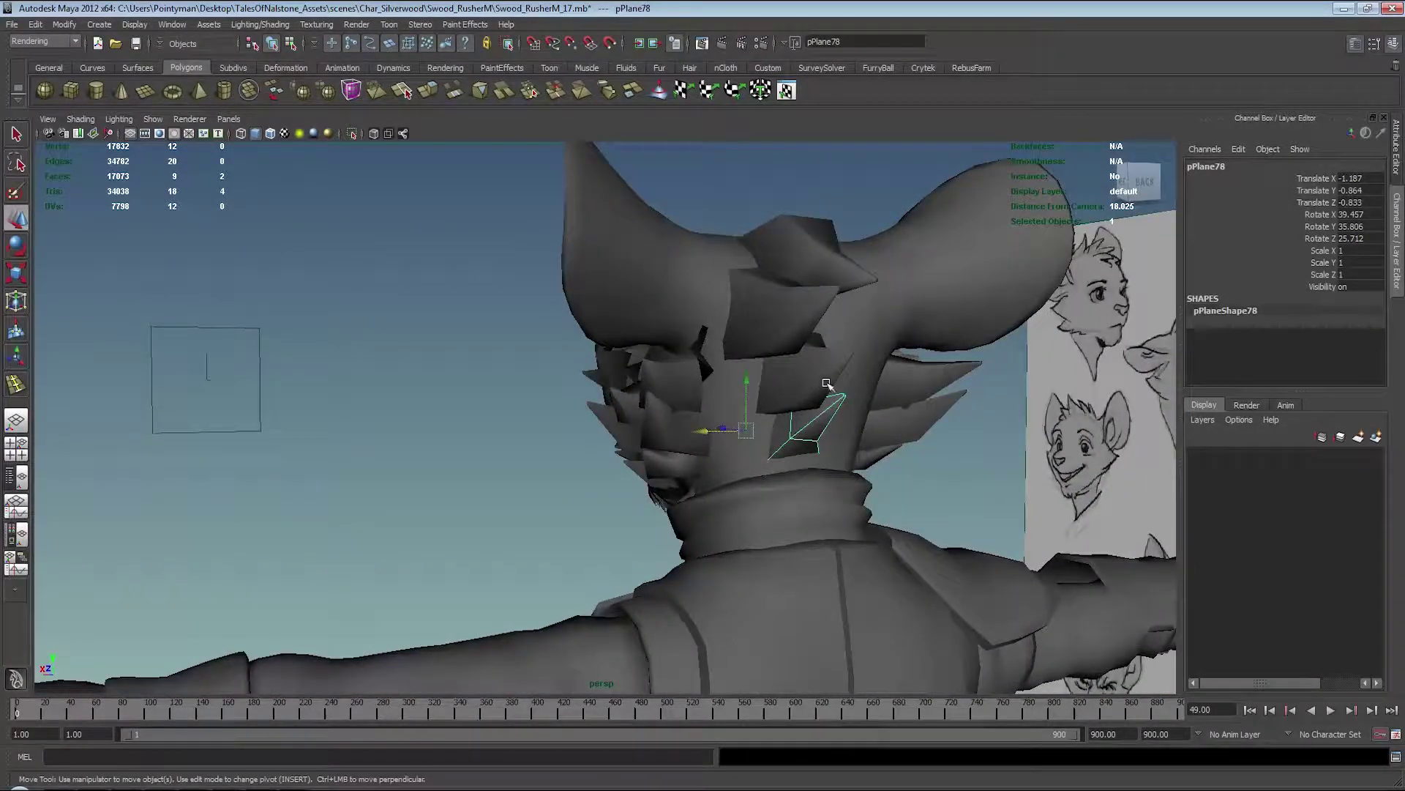
pyautogui.click(809, 381)
pyautogui.moveTo(818, 341)
pyautogui.keyDown('alt'); pyautogui.mouseDown()
pyautogui.moveTo(918, 369)
pyautogui.moveTo(769, 362)
pyautogui.mouseUp(); pyautogui.keyUp('alt')
pyautogui.click(730, 373)
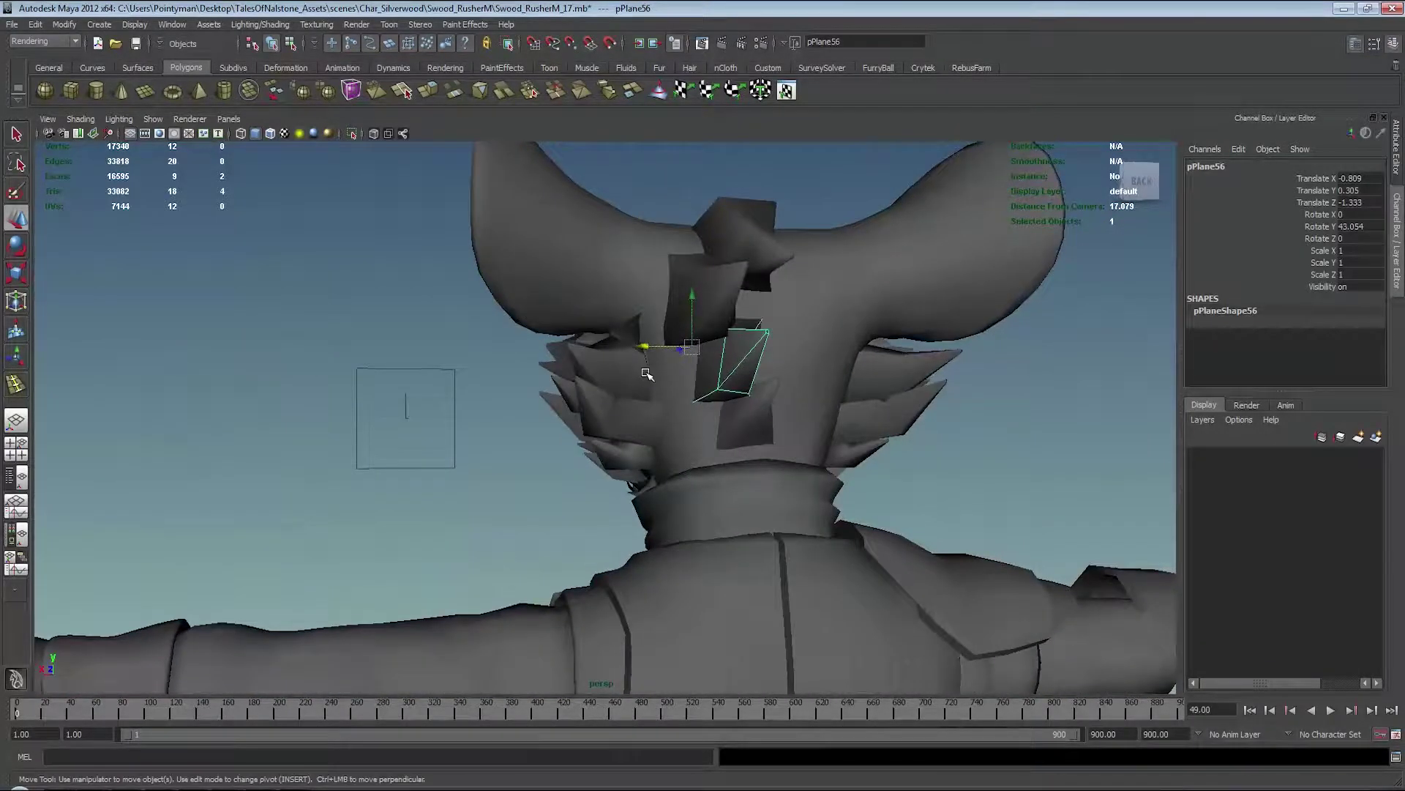
pyautogui.moveTo(629, 337)
pyautogui.keyDown('alt'); pyautogui.mouseDown()
pyautogui.moveTo(836, 359)
pyautogui.moveTo(923, 339)
pyautogui.mouseUp(); pyautogui.keyUp('alt')
pyautogui.moveTo(923, 340); pyautogui.dragTo(932, 326, button='middle')
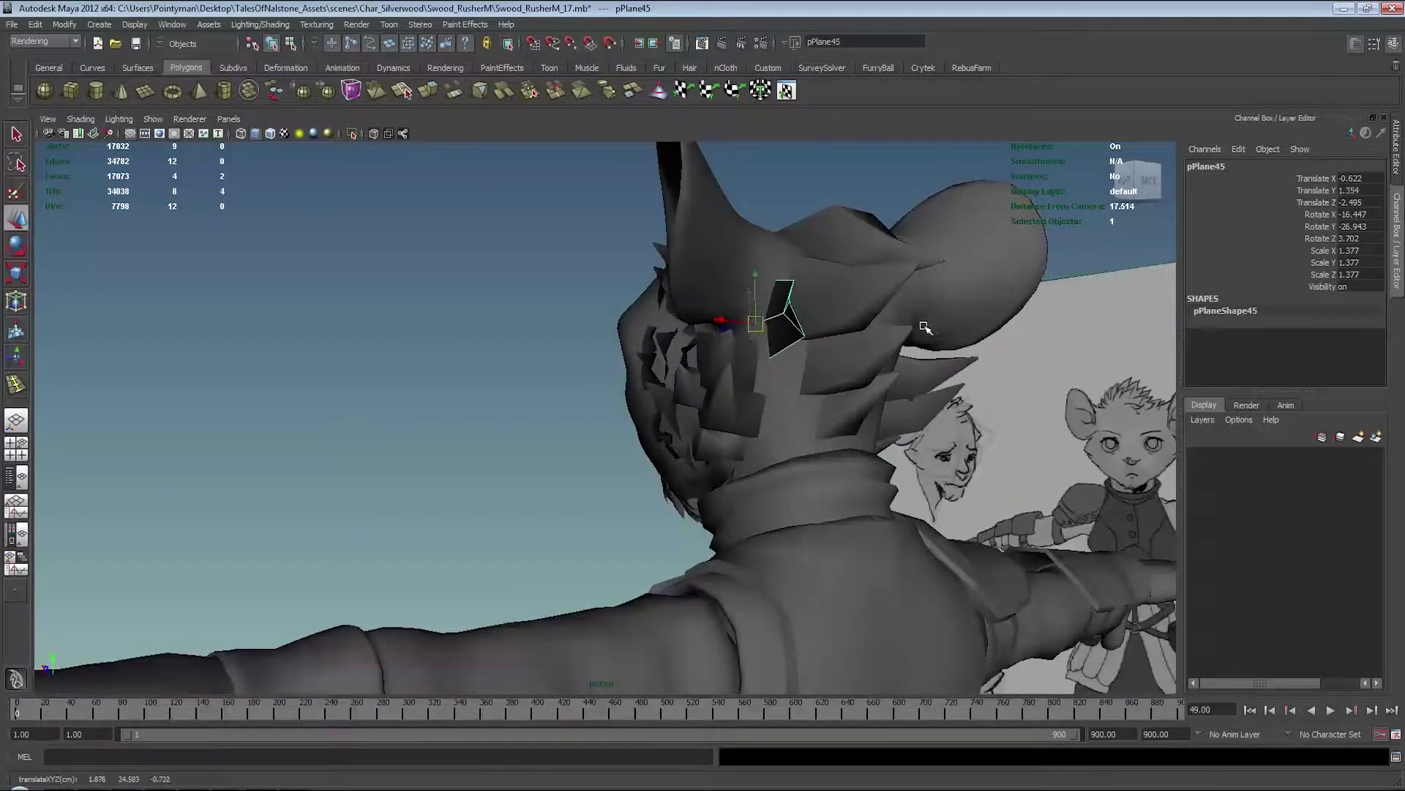
pyautogui.keyDown('alt'); pyautogui.moveTo(920, 331); pyautogui.dragTo(874, 340); pyautogui.keyUp('alt')
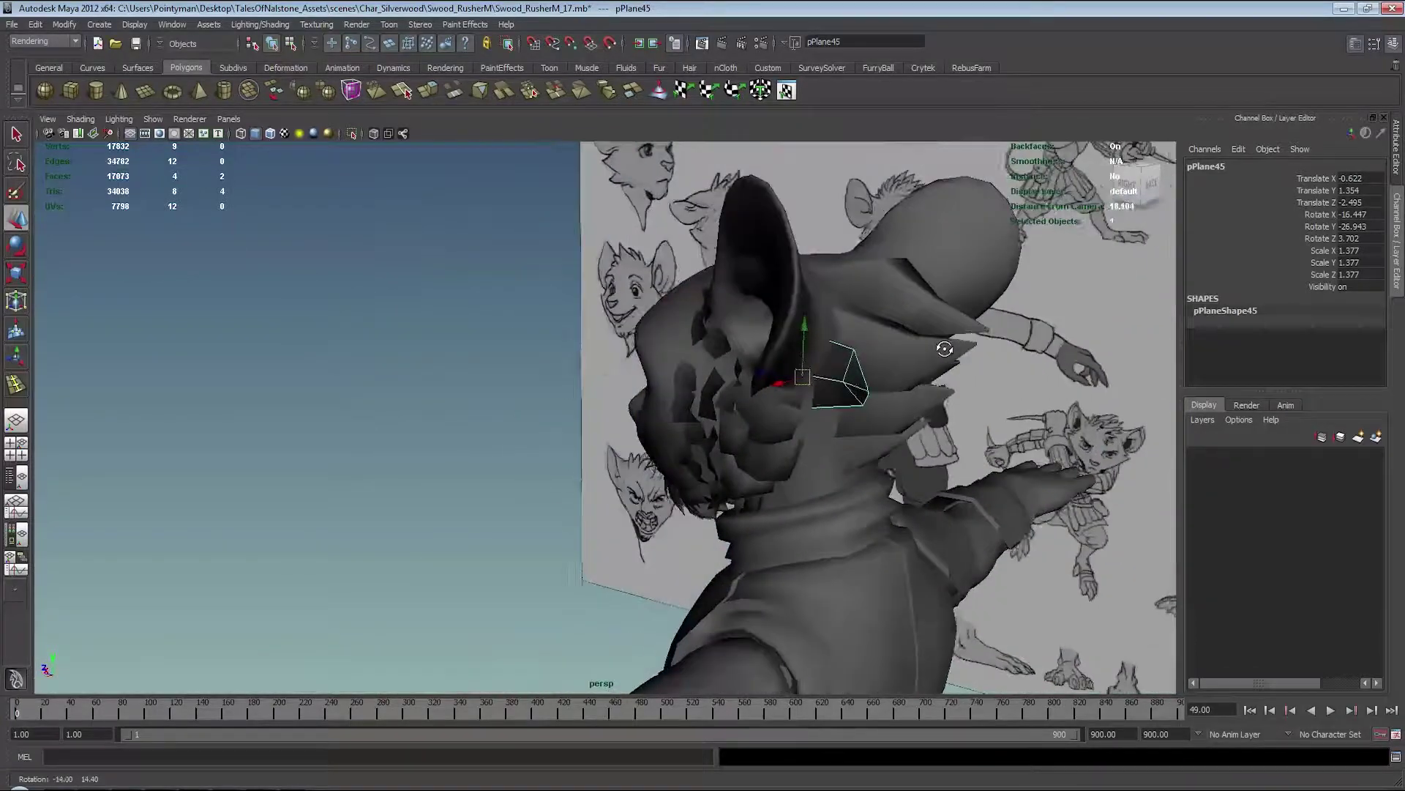
# Step: Angle pPlane45 along the head, then place a rotated duplicate beside it
pyautogui.keyDown('alt'); pyautogui.moveTo(874, 340); pyautogui.dragTo(896, 359); pyautogui.keyUp('alt')
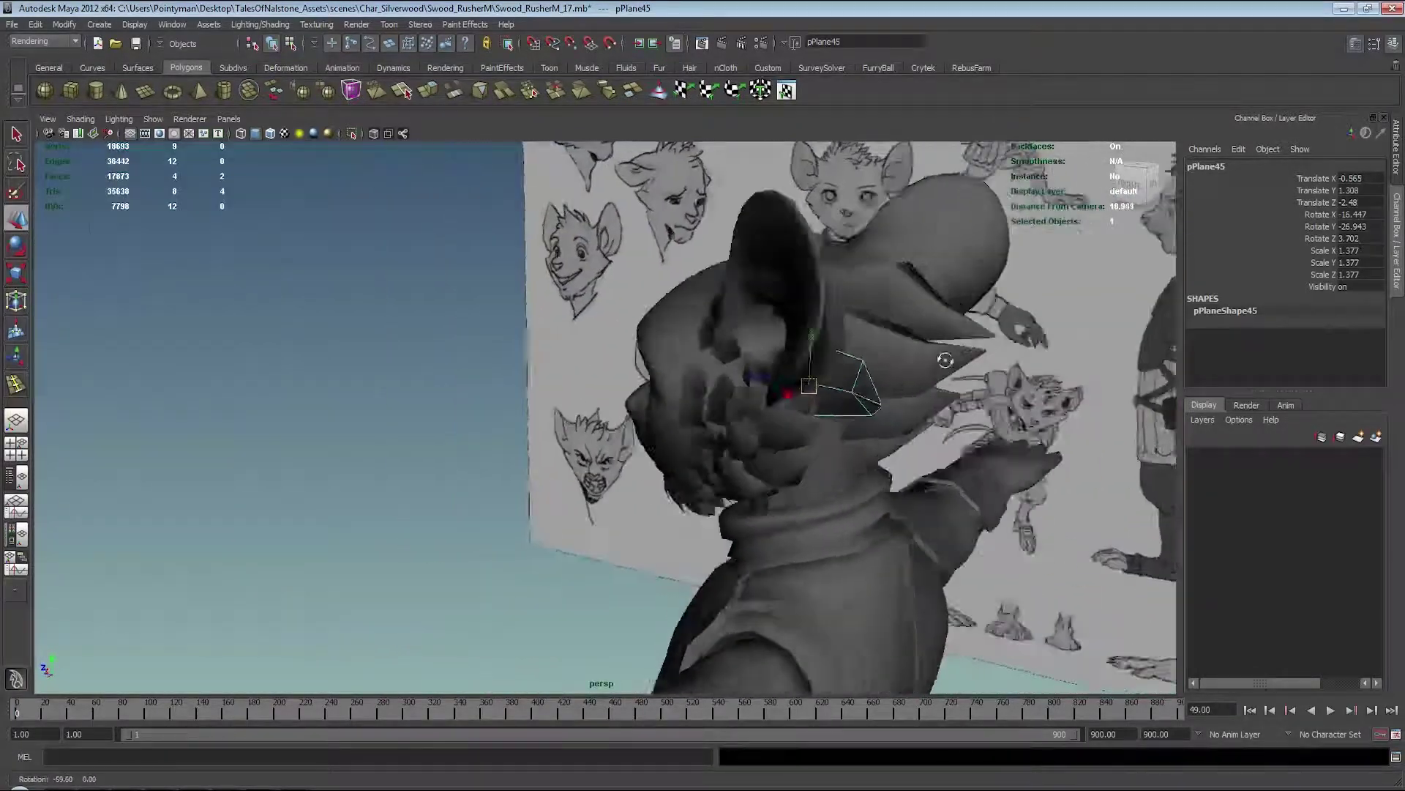
pyautogui.press('e')
pyautogui.moveTo(743, 429)
pyautogui.mouseDown()
pyautogui.moveTo(723, 436)
pyautogui.moveTo(846, 361)
pyautogui.mouseUp()
pyautogui.hotkey('ctrl', 'd')
pyautogui.press('w')
pyautogui.moveTo(846, 319); pyautogui.dragTo(906, 331, button='middle')
pyautogui.moveTo(836, 315)
pyautogui.keyDown('alt'); pyautogui.mouseDown()
pyautogui.moveTo(858, 351)
pyautogui.moveTo(806, 366)
pyautogui.mouseUp(); pyautogui.keyUp('alt')
pyautogui.press('e')
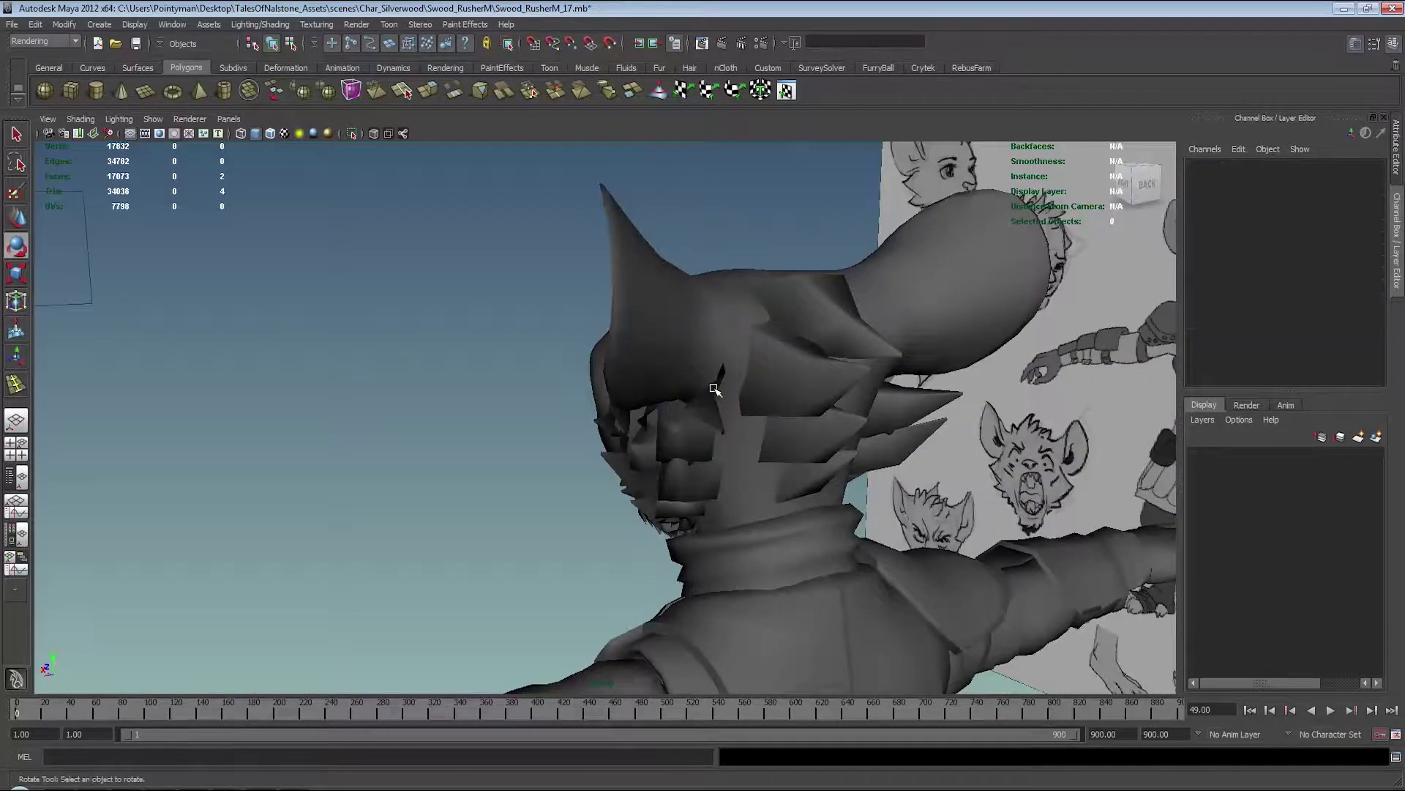
# Step: Duplicate the card behind the ear and nudge the copy, pPlane79, aside
pyautogui.click(730, 405)
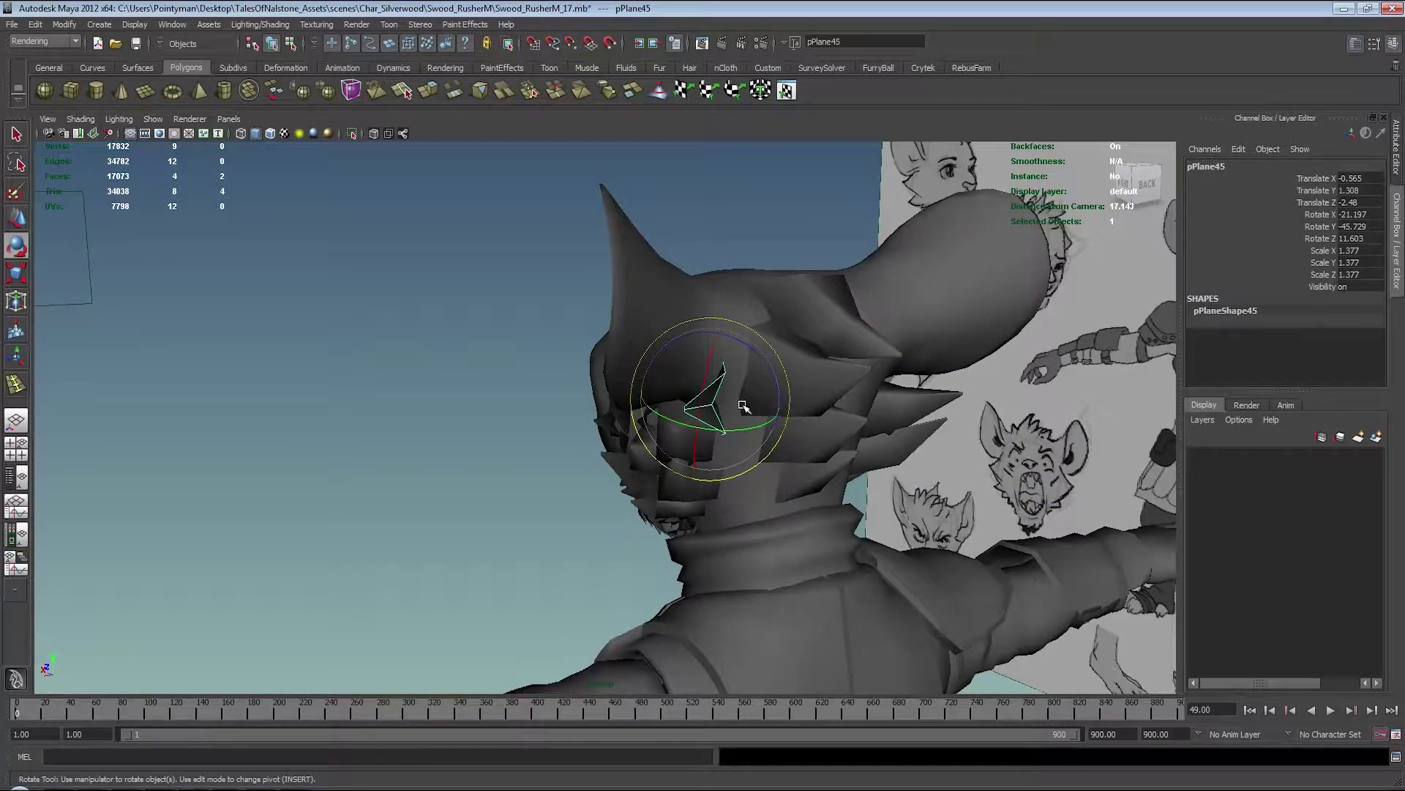
pyautogui.click(708, 256)
pyautogui.click(716, 387)
pyautogui.press('w')
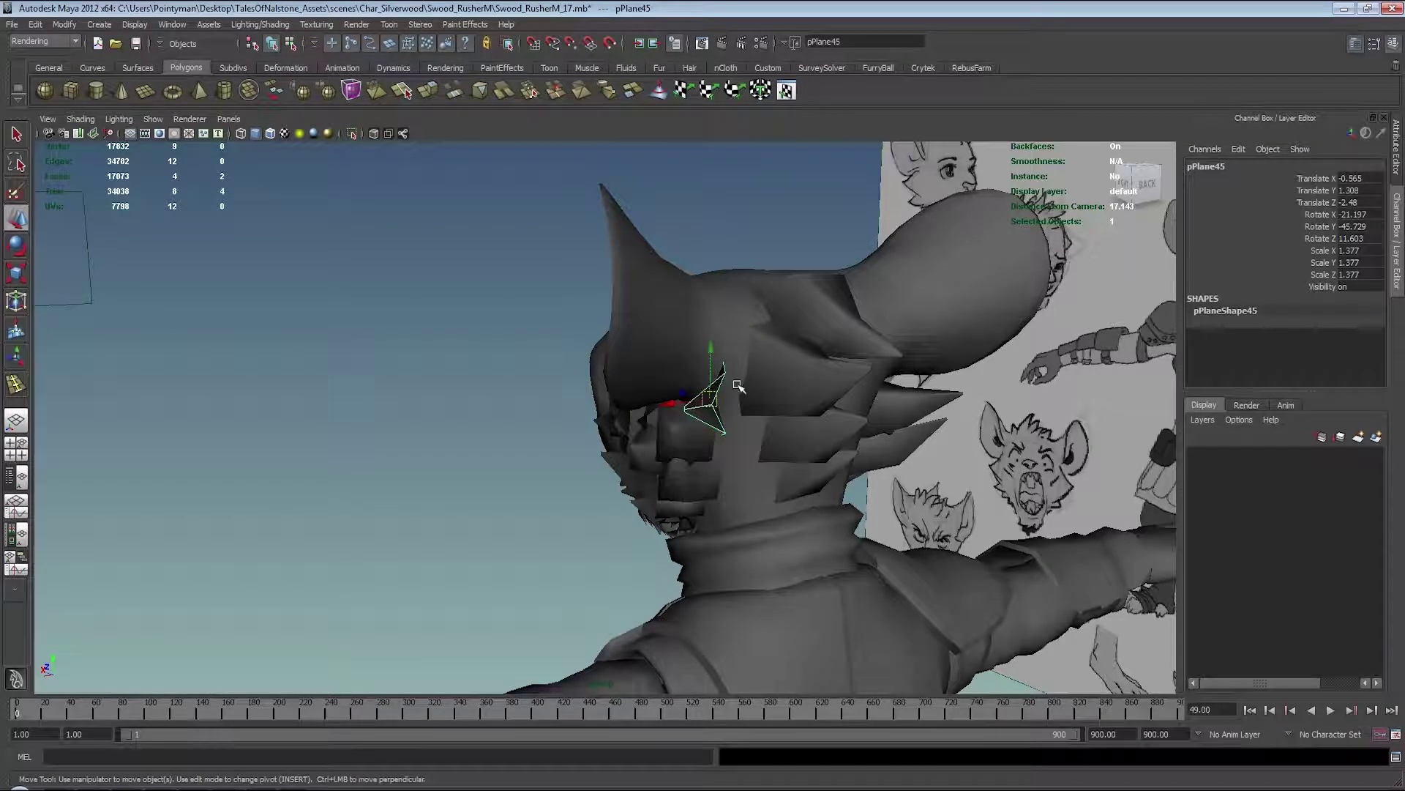
pyautogui.rightClick(738, 385)
pyautogui.click(707, 397)
pyautogui.rightClick(720, 382)
pyautogui.click(681, 407)
pyautogui.moveTo(708, 401)
pyautogui.mouseDown()
pyautogui.moveTo(818, 382)
pyautogui.moveTo(995, 391)
pyautogui.mouseUp()
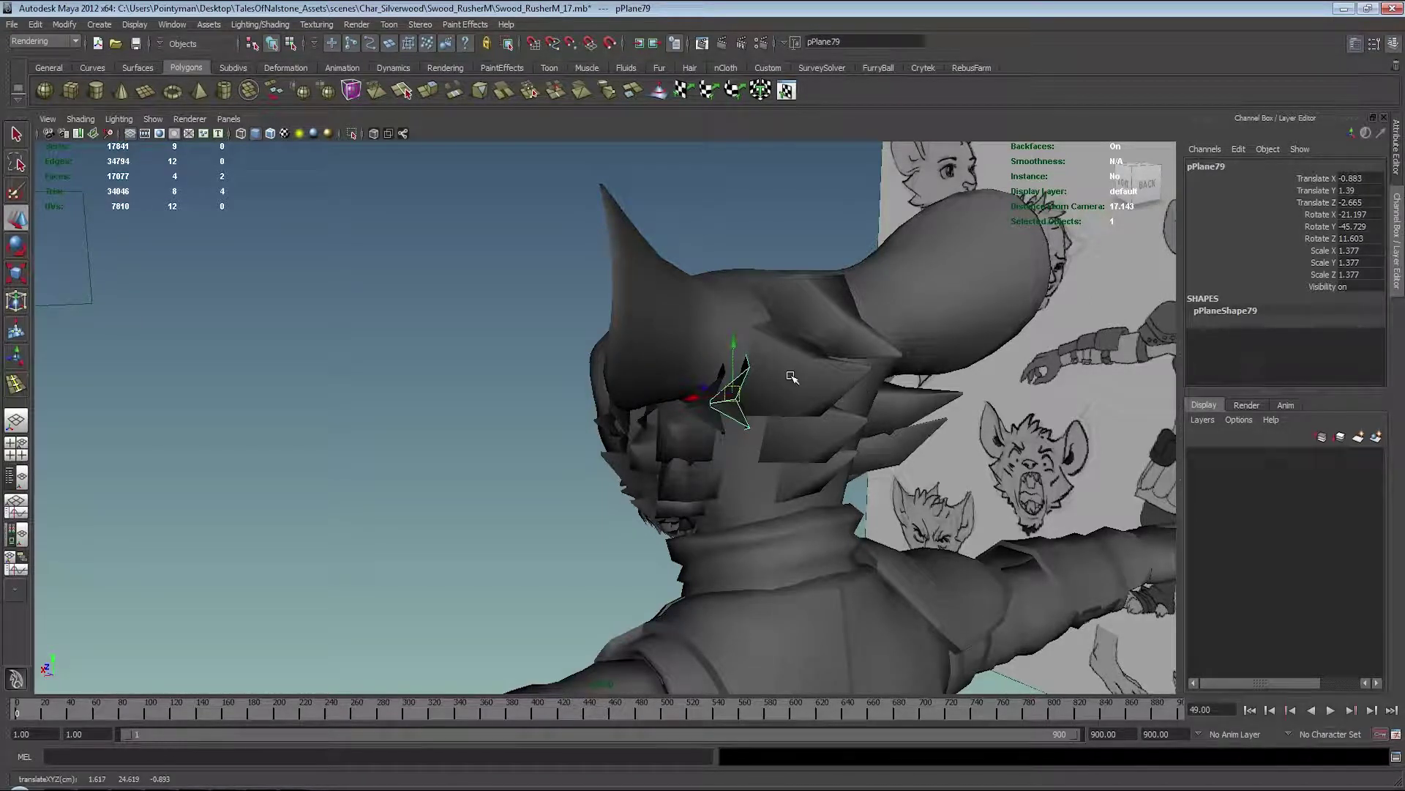
# Step: Close the UV Texture Editor and angle the duplicate card pPlane79 on the head
pyautogui.moveTo(803, 375); pyautogui.dragTo(672, 316, button='right')
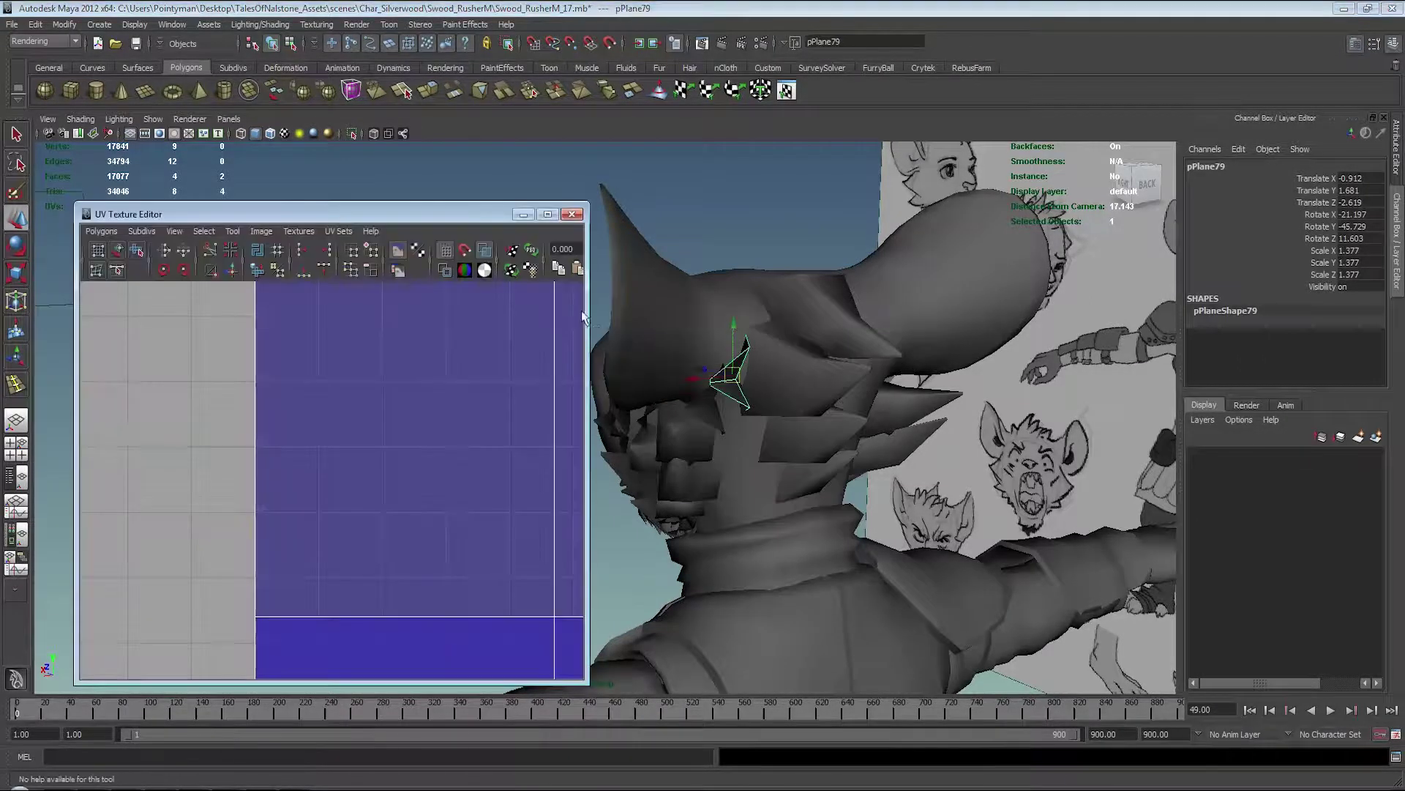
pyautogui.scroll(-3, 412, 385)
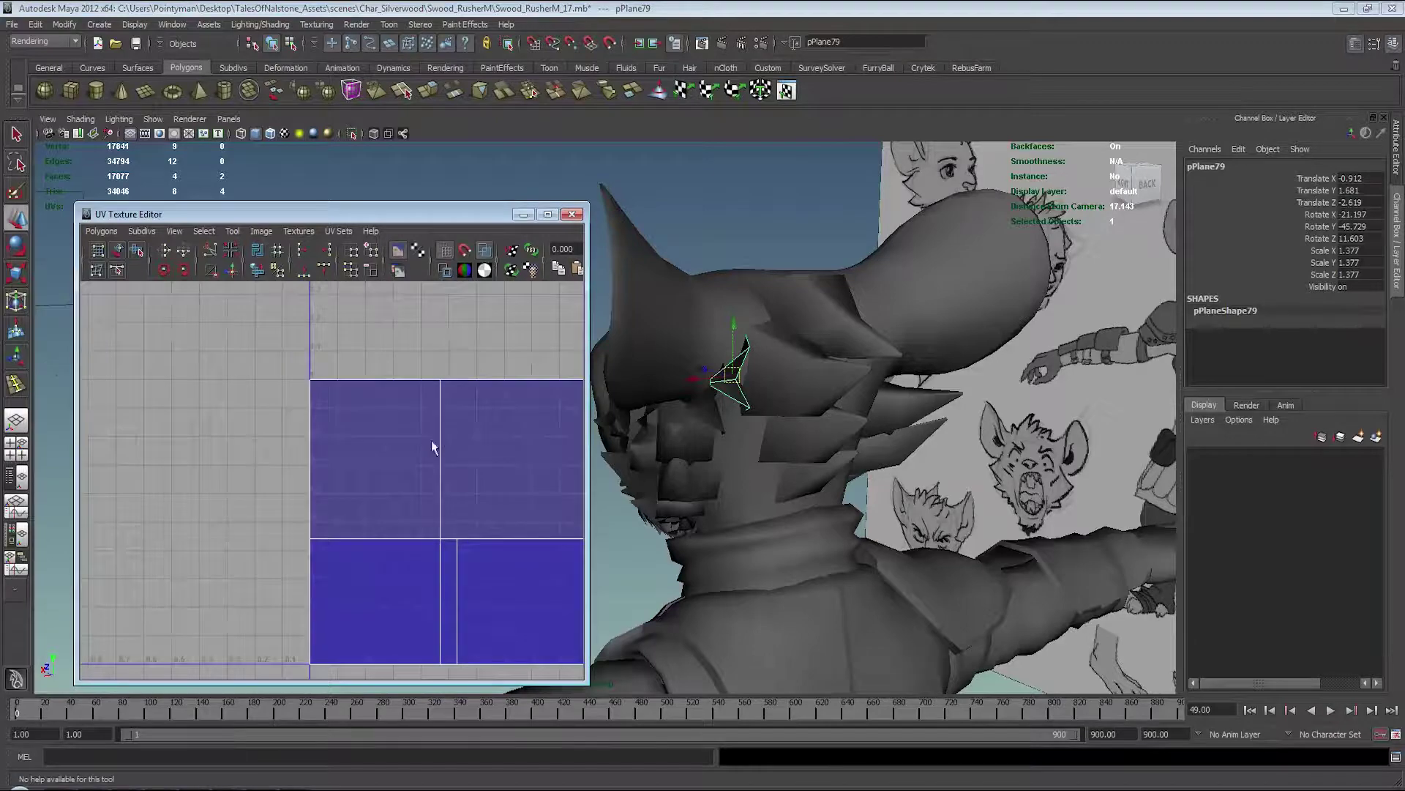
pyautogui.click(571, 216)
pyautogui.moveTo(734, 226)
pyautogui.keyDown('alt'); pyautogui.mouseDown()
pyautogui.moveTo(737, 381)
pyautogui.moveTo(617, 377)
pyautogui.moveTo(714, 390)
pyautogui.moveTo(659, 401)
pyautogui.moveTo(616, 366)
pyautogui.mouseUp(); pyautogui.keyUp('alt')
pyautogui.press('e')
pyautogui.press('w')
pyautogui.press('e')
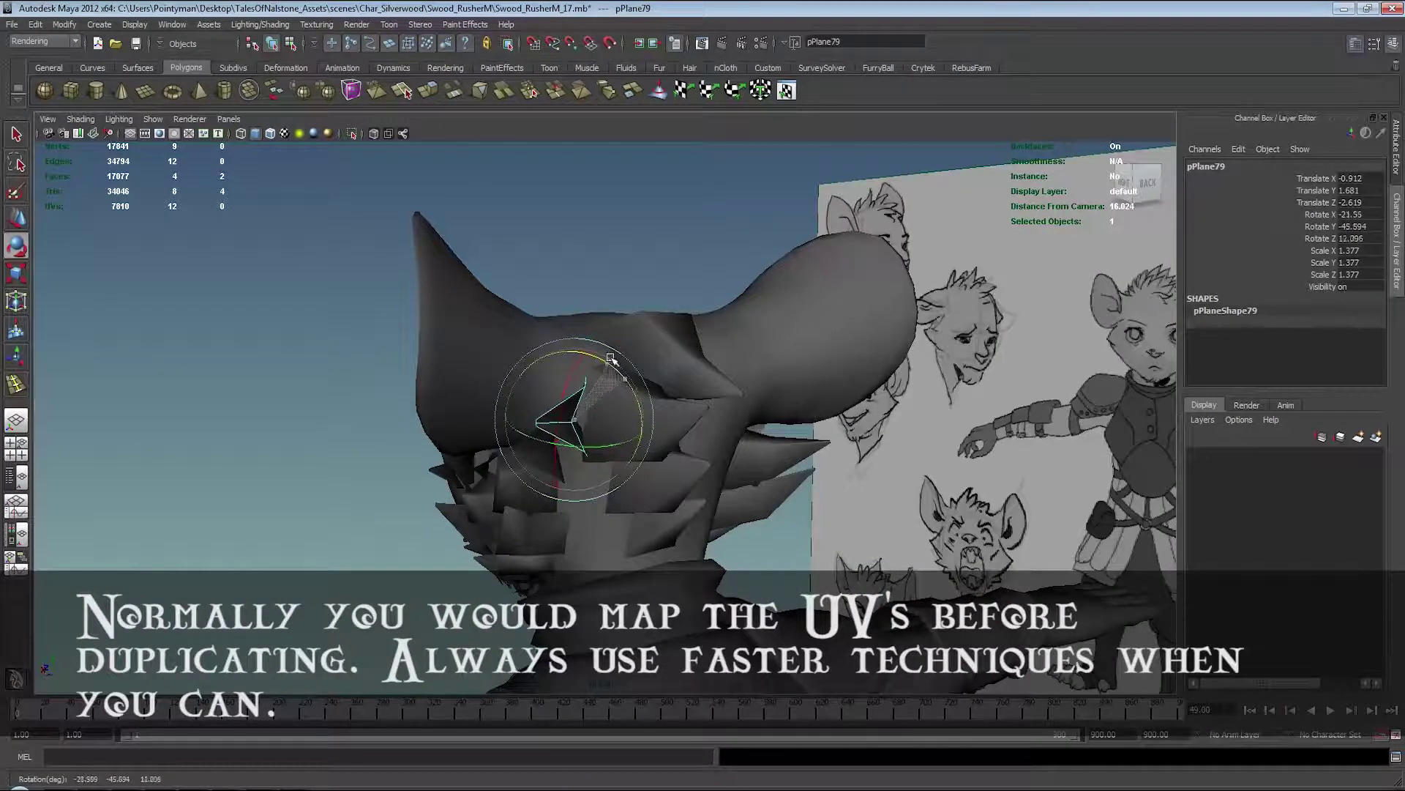
pyautogui.keyDown('alt'); pyautogui.moveTo(581, 420); pyautogui.dragTo(644, 407); pyautogui.keyUp('alt')
# Step: Move pPlane79's tip vertices to reshape it, then tilt the card into the fur
pyautogui.press('F8')
pyautogui.moveTo(505, 384)
pyautogui.mouseDown()
pyautogui.moveTo(571, 439)
pyautogui.moveTo(660, 450)
pyautogui.mouseUp()
pyautogui.press('w')
pyautogui.press('F8')
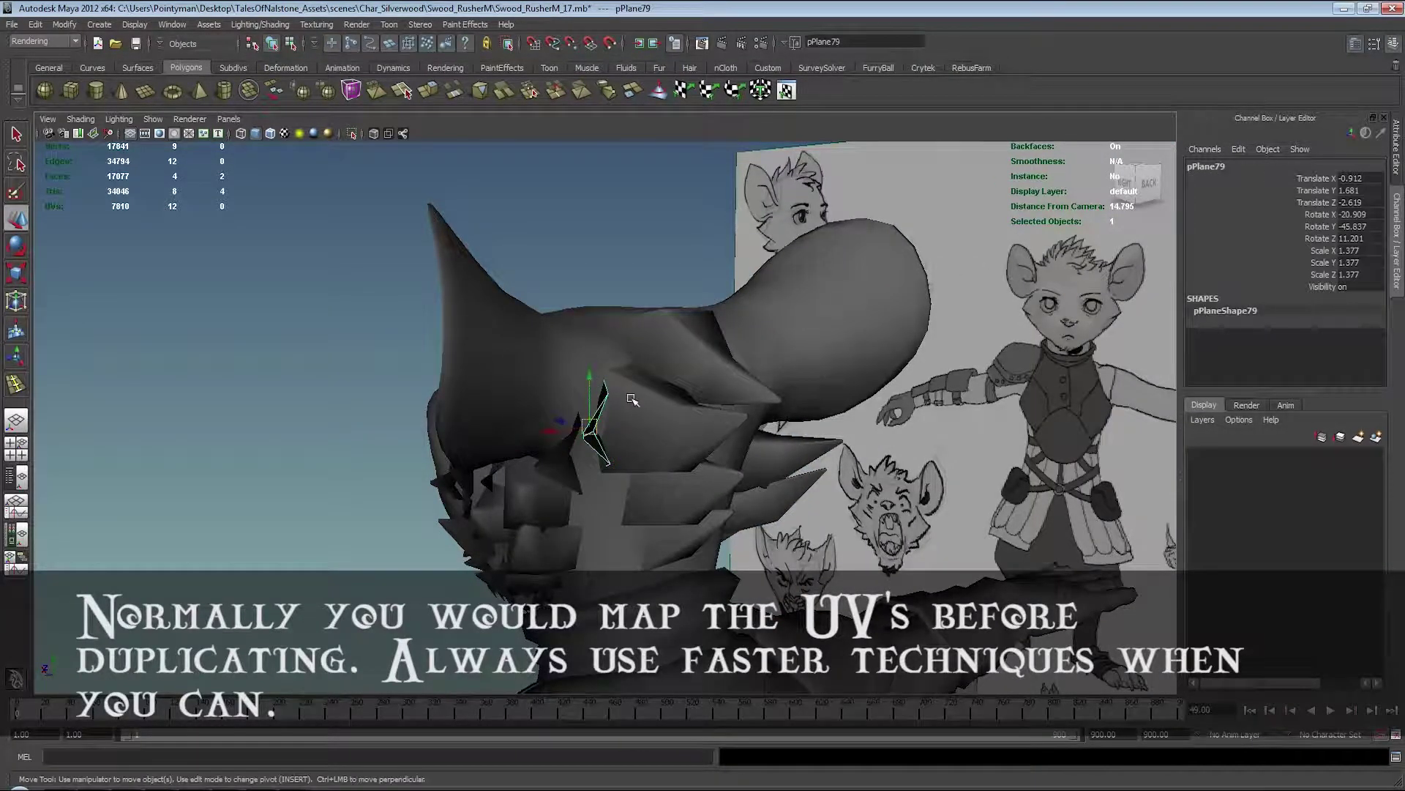
pyautogui.press('e')
pyautogui.moveTo(616, 440)
pyautogui.mouseDown()
pyautogui.moveTo(643, 471)
pyautogui.moveTo(652, 435)
pyautogui.moveTo(627, 440)
pyautogui.moveTo(643, 477)
pyautogui.mouseUp()
# Step: Shrink, angle and position the smaller card pPlane80 behind the ear
pyautogui.click(620, 402)
pyautogui.press('w')
pyautogui.press('r')
pyautogui.moveTo(644, 477)
pyautogui.mouseDown(button='middle')
pyautogui.moveTo(683, 471)
pyautogui.moveTo(629, 485)
pyautogui.mouseUp(button='middle')
pyautogui.press('e')
pyautogui.moveTo(617, 477)
pyautogui.keyDown('alt'); pyautogui.mouseDown()
pyautogui.moveTo(626, 412)
pyautogui.moveTo(614, 417)
pyautogui.moveTo(636, 422)
pyautogui.mouseUp(); pyautogui.keyUp('alt')
pyautogui.press('w')
pyautogui.moveTo(637, 423); pyautogui.dragTo(645, 428, button='middle')
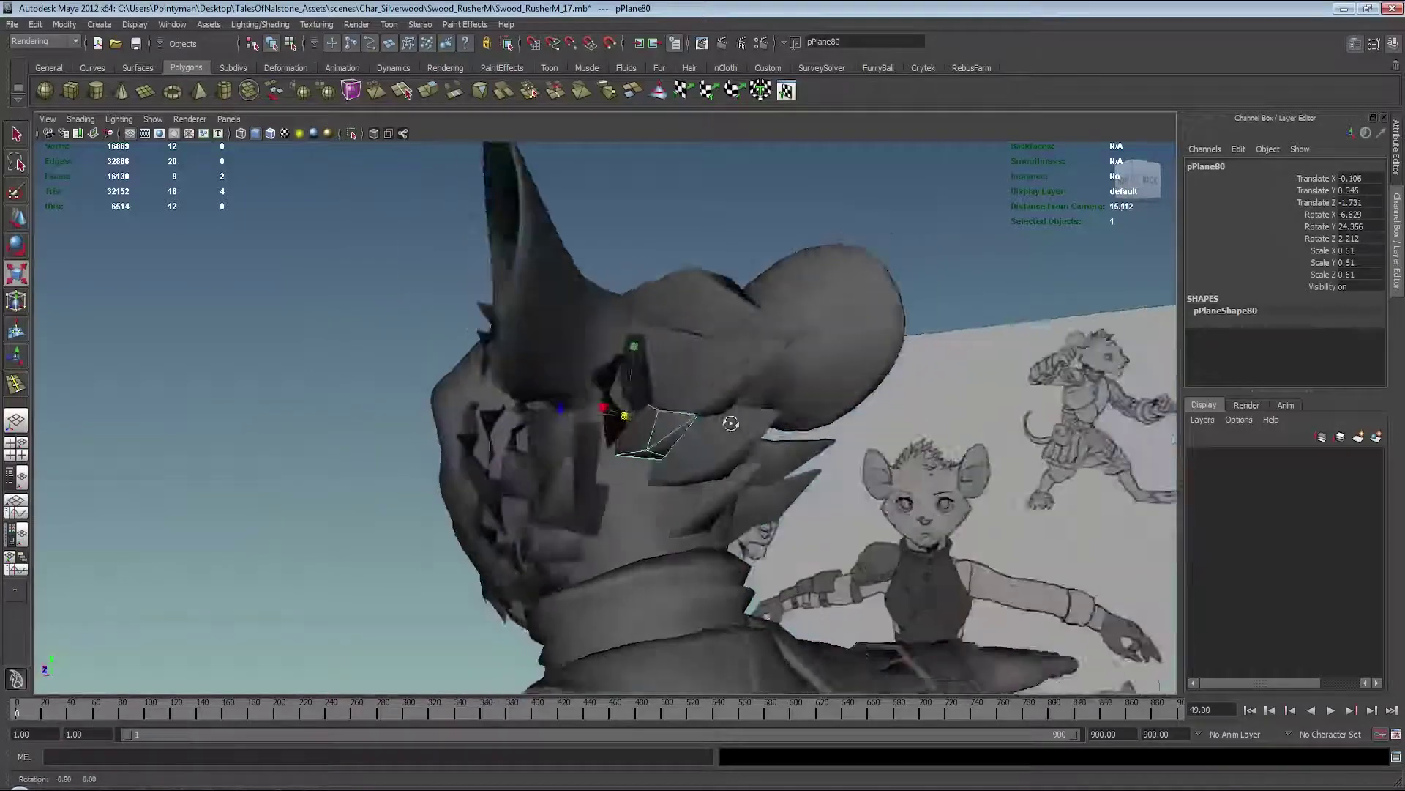
# Step: Switch to the four-view layout and enlarge the side view of the head
pyautogui.press('r')
pyautogui.keyDown('alt'); pyautogui.moveTo(705, 418); pyautogui.dragTo(838, 429); pyautogui.keyUp('alt')
pyautogui.press('space')
pyautogui.press('space')
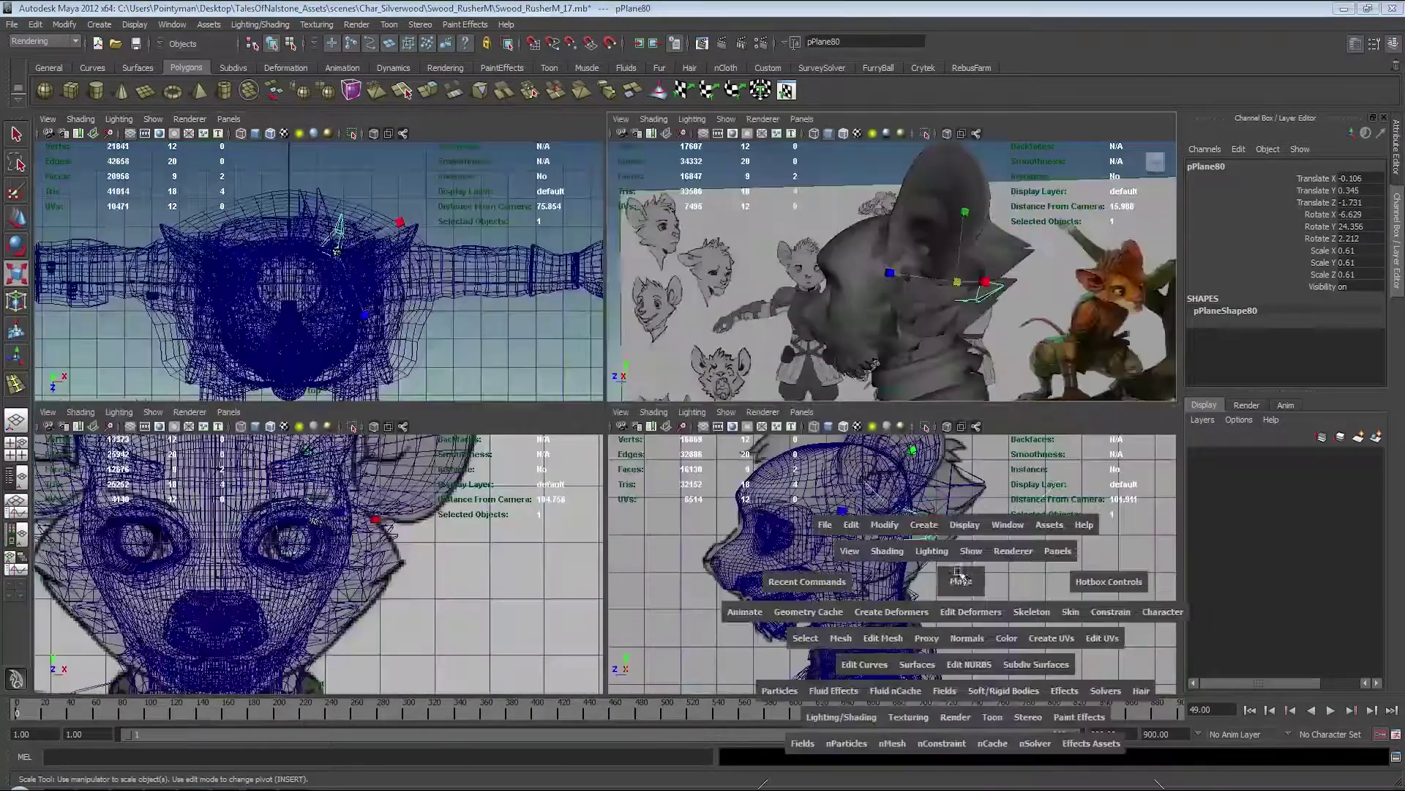
pyautogui.press('space')
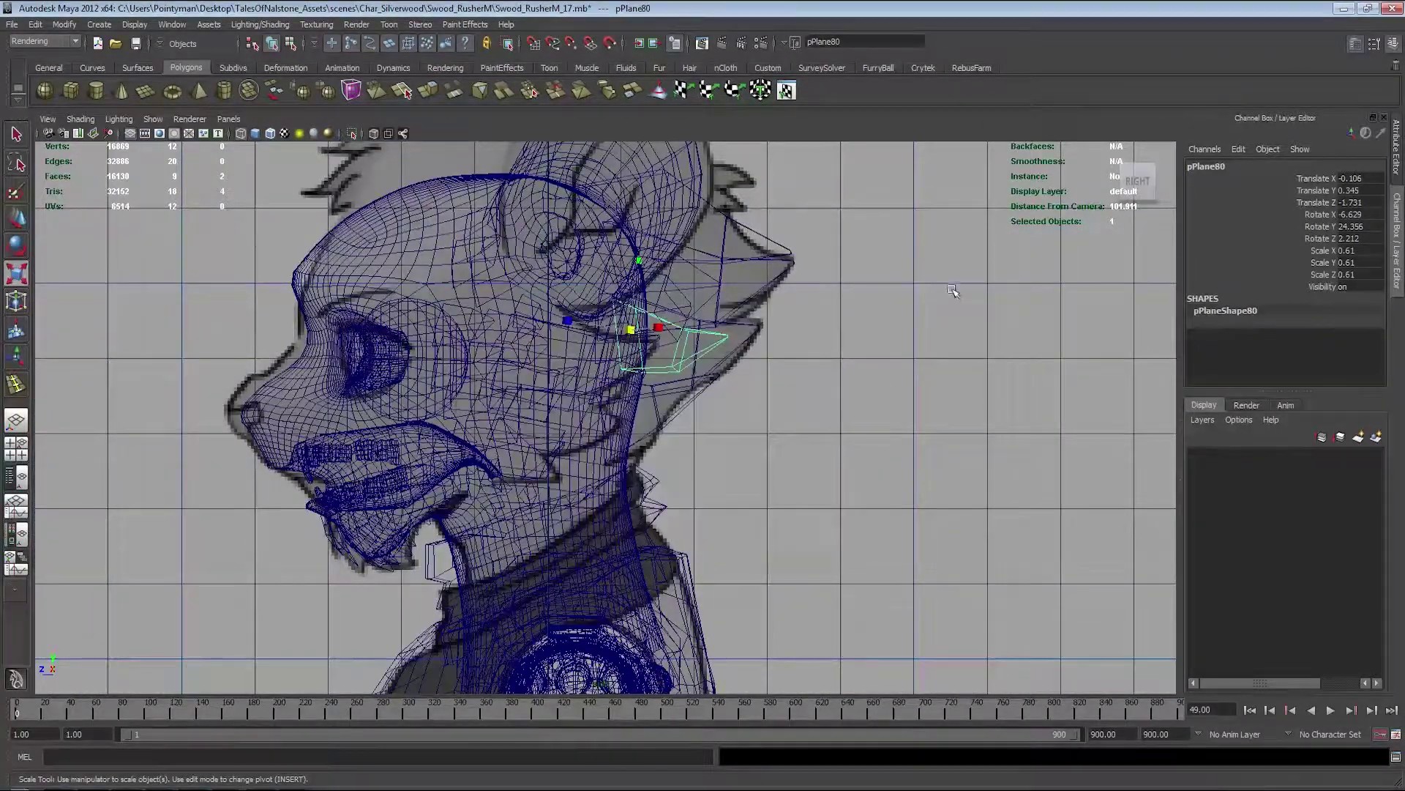
pyautogui.press('space')
pyautogui.moveTo(695, 374)
pyautogui.keyDown('alt'); pyautogui.mouseDown()
pyautogui.moveTo(739, 373)
pyautogui.moveTo(674, 377)
pyautogui.moveTo(729, 377)
pyautogui.mouseUp(); pyautogui.keyUp('alt')
# Step: Duplicate the card, move it toward the back of the head and rotate it into the fur
pyautogui.hotkey('shift', 'd')
pyautogui.press('w')
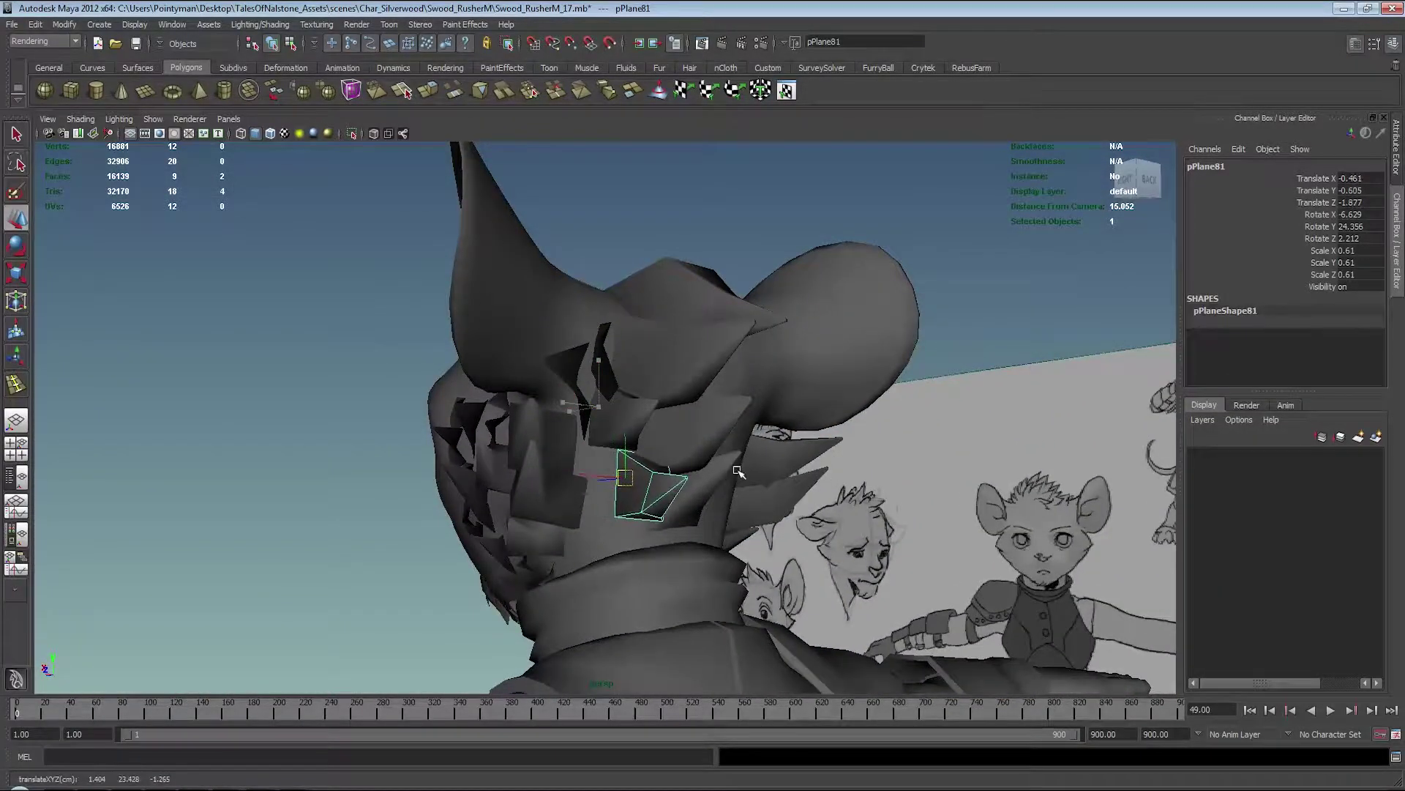
pyautogui.press('r')
pyautogui.moveTo(756, 462)
pyautogui.keyDown('alt'); pyautogui.mouseDown()
pyautogui.moveTo(858, 475)
pyautogui.moveTo(728, 489)
pyautogui.mouseUp(); pyautogui.keyUp('alt')
pyautogui.moveTo(549, 499); pyautogui.dragTo(604, 480)
pyautogui.press('e')
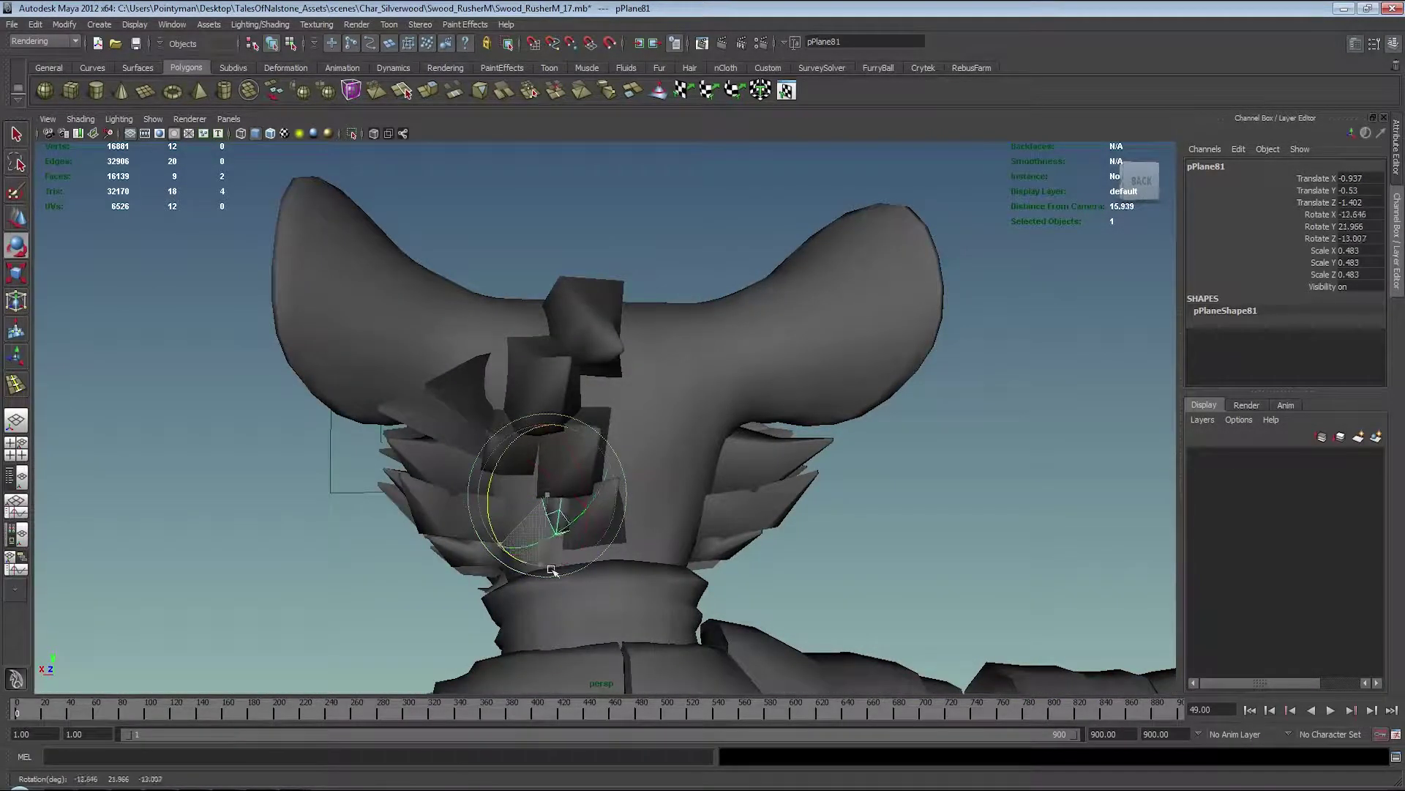
pyautogui.moveTo(559, 570)
pyautogui.keyDown('alt'); pyautogui.mouseDown()
pyautogui.moveTo(665, 486)
pyautogui.moveTo(468, 491)
pyautogui.moveTo(668, 442)
pyautogui.moveTo(423, 464)
pyautogui.moveTo(376, 439)
pyautogui.moveTo(364, 448)
pyautogui.moveTo(632, 474)
pyautogui.mouseUp(); pyautogui.keyUp('alt')
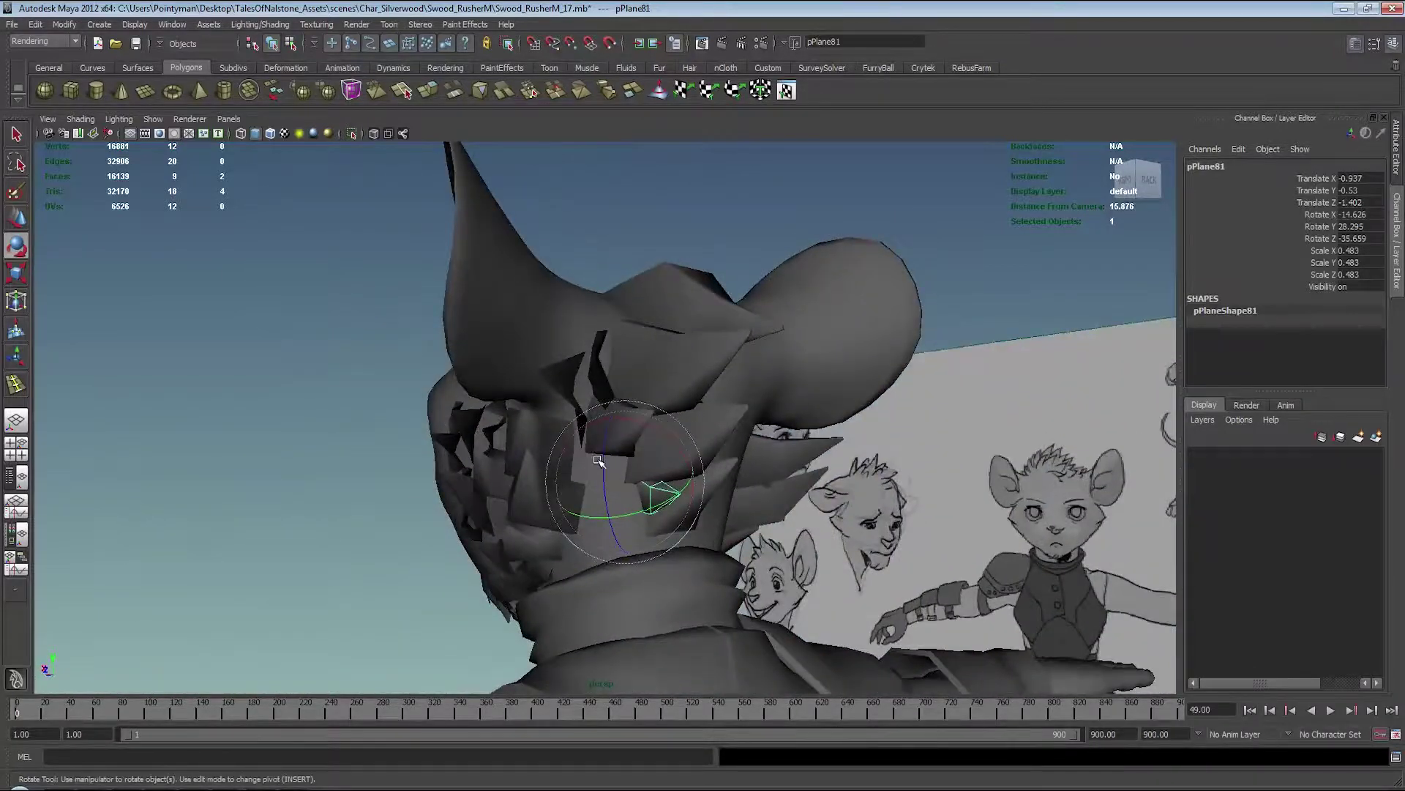
pyautogui.press('w')
# Step: Fine-tune the new card's scale and angle among the back-of-head fur
pyautogui.moveTo(611, 425)
pyautogui.keyDown('alt'); pyautogui.mouseDown()
pyautogui.moveTo(873, 437)
pyautogui.moveTo(586, 465)
pyautogui.moveTo(786, 453)
pyautogui.moveTo(660, 487)
pyautogui.mouseUp(); pyautogui.keyUp('alt')
pyautogui.press('r')
pyautogui.press('w')
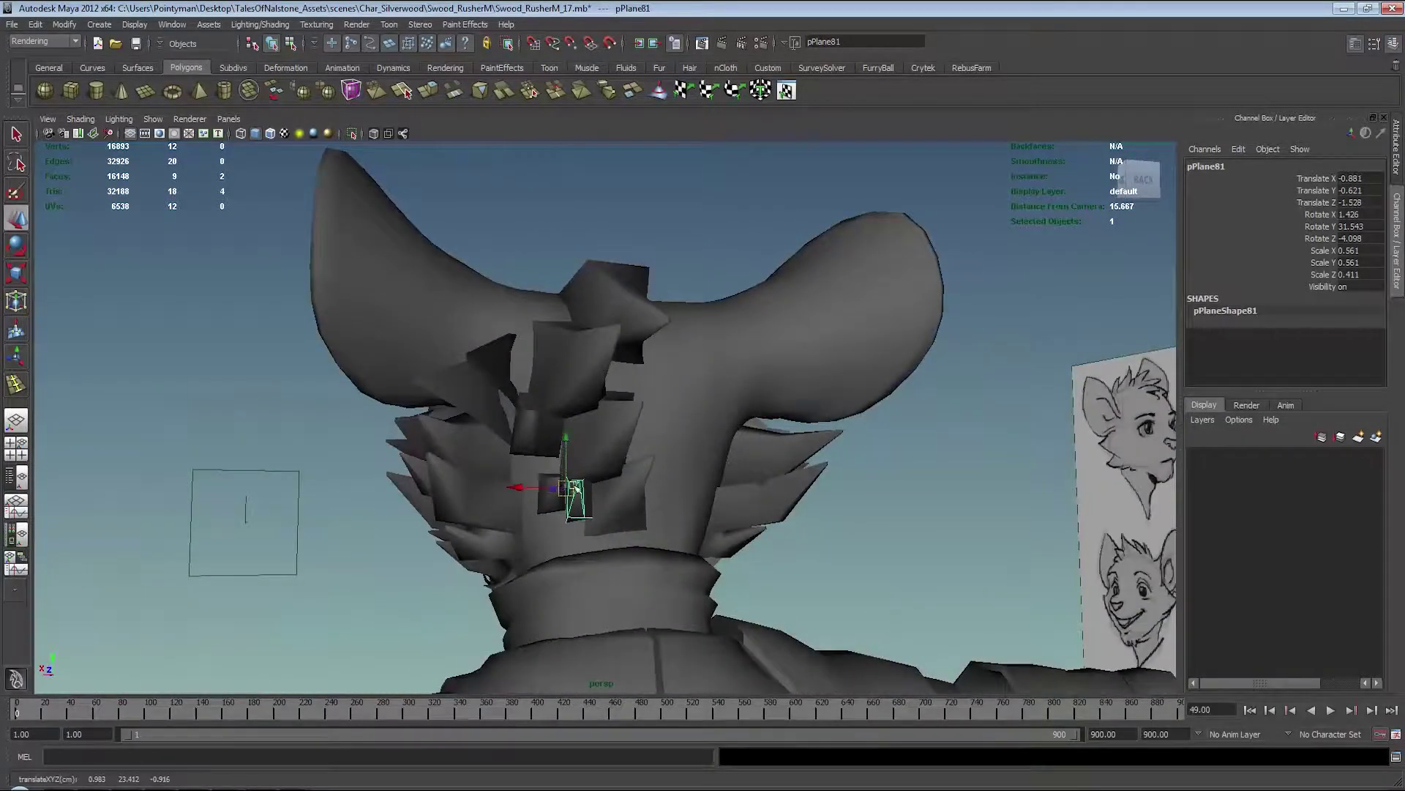
pyautogui.moveTo(541, 500)
pyautogui.keyDown('alt'); pyautogui.mouseDown()
pyautogui.moveTo(594, 475)
pyautogui.moveTo(759, 467)
pyautogui.moveTo(623, 465)
pyautogui.mouseUp(); pyautogui.keyUp('alt')
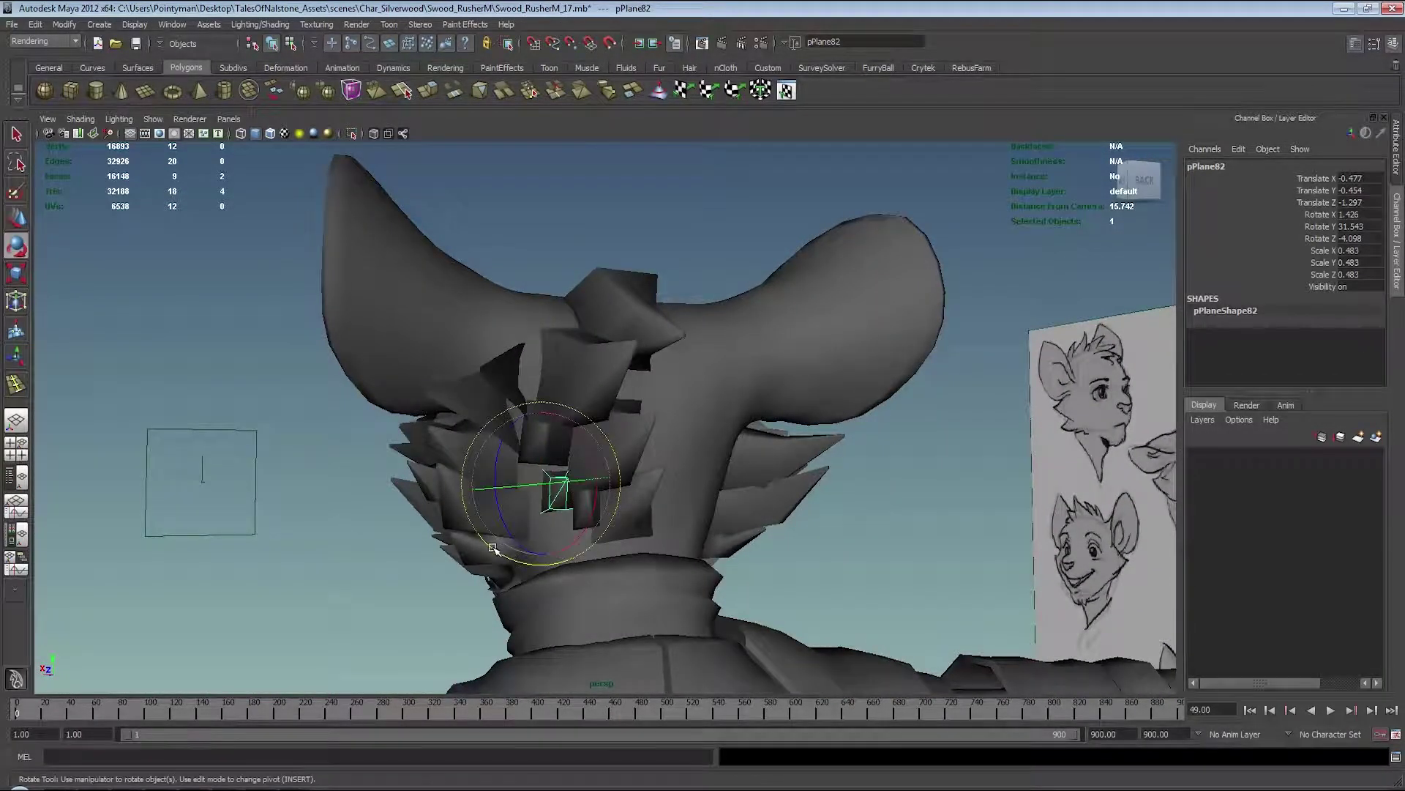
pyautogui.moveTo(505, 558); pyautogui.dragTo(501, 565)
pyautogui.press('w')
pyautogui.press('e')
pyautogui.moveTo(552, 488); pyautogui.dragTo(543, 496)
pyautogui.press('w')
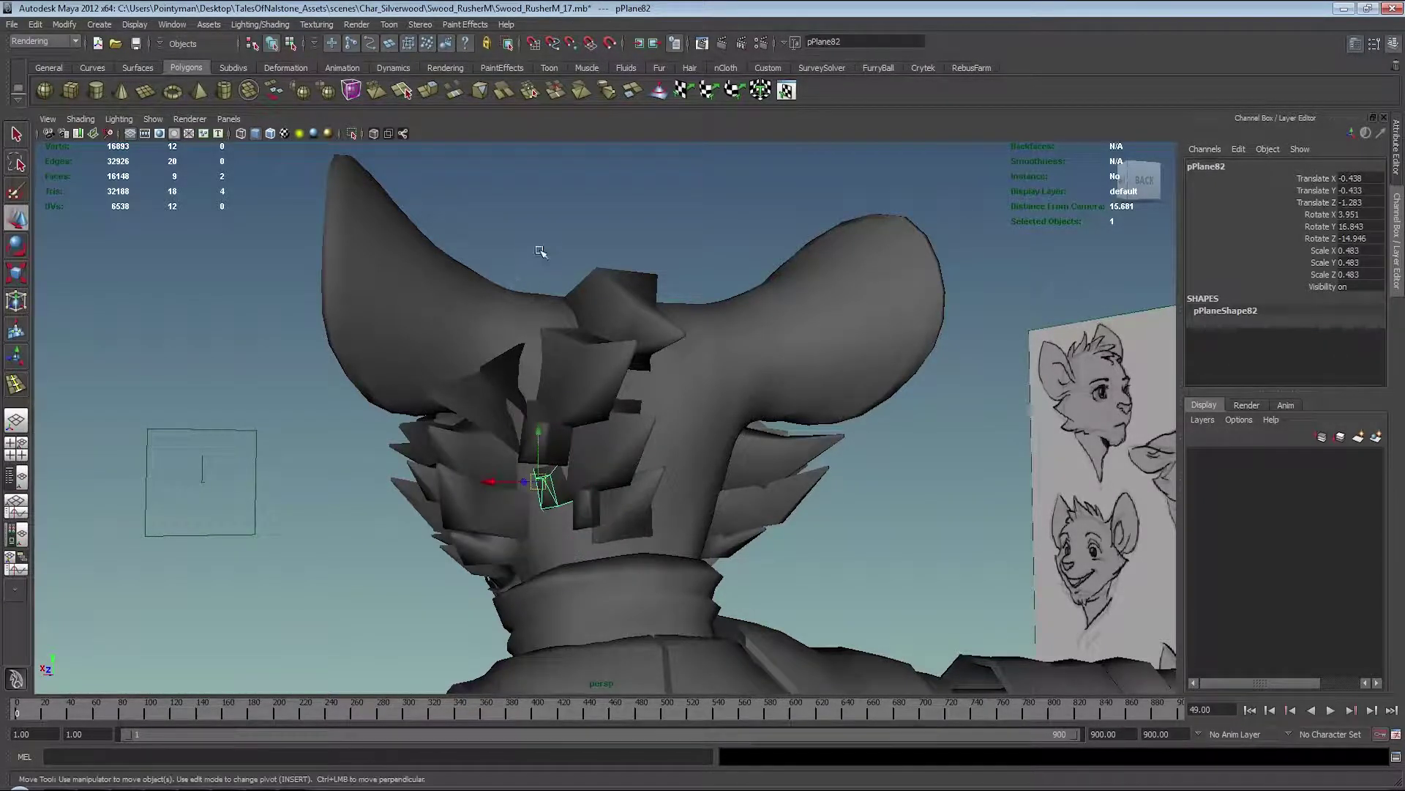
# Step: Select a neighbouring fur card and check its fit from several angles
pyautogui.click(492, 371)
pyautogui.moveTo(587, 341)
pyautogui.keyDown('alt'); pyautogui.mouseDown()
pyautogui.moveTo(569, 359)
pyautogui.moveTo(628, 407)
pyautogui.mouseUp(); pyautogui.keyUp('alt')
pyautogui.press('e')
pyautogui.press('r')
pyautogui.press('w')
pyautogui.moveTo(664, 342)
pyautogui.keyDown('alt'); pyautogui.mouseDown()
pyautogui.moveTo(580, 440)
pyautogui.moveTo(502, 403)
pyautogui.moveTo(533, 391)
pyautogui.moveTo(508, 445)
pyautogui.mouseUp(); pyautogui.keyUp('alt')
pyautogui.press('e')
# Step: Tilt and slightly shrink another fur card at the back of the head
pyautogui.press('w')
pyautogui.click(502, 402)
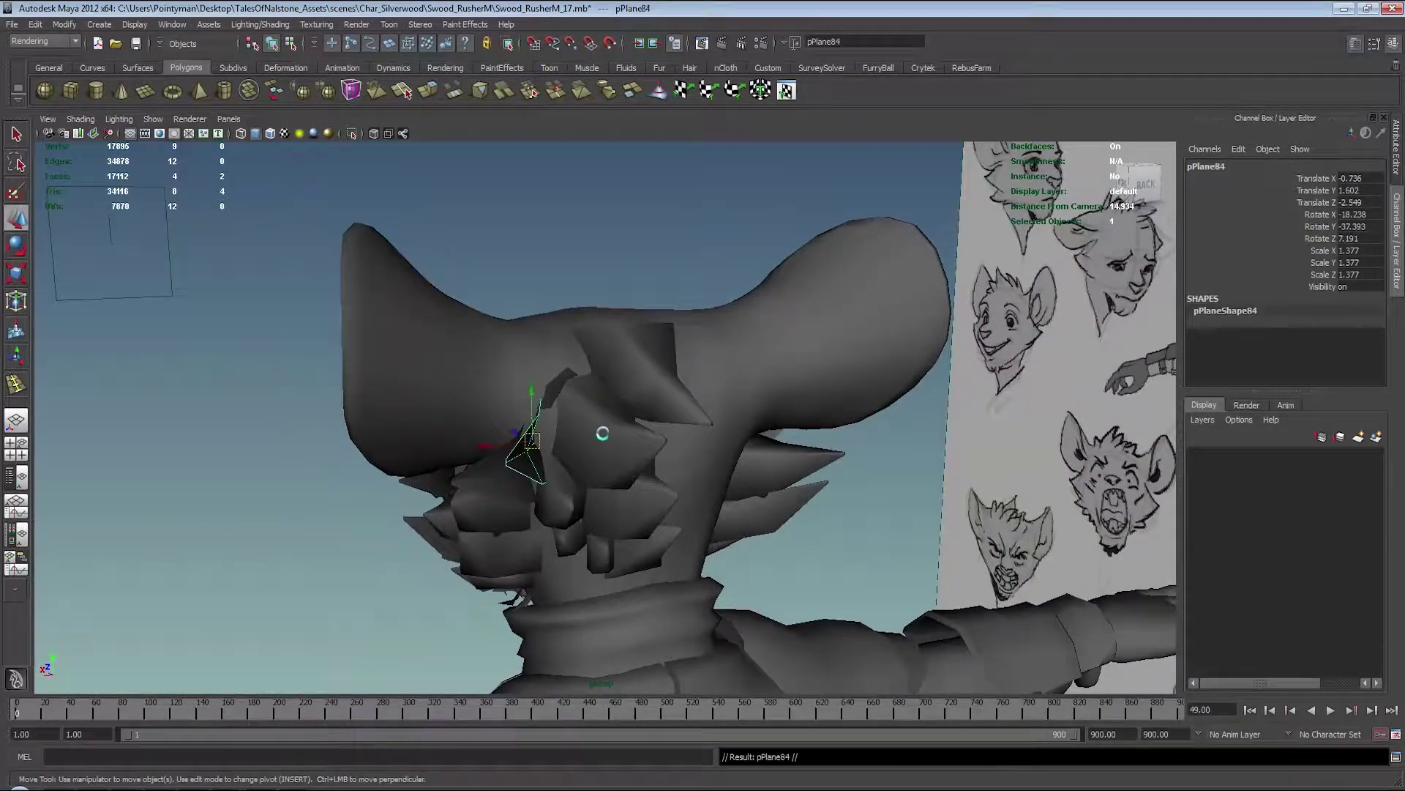
pyautogui.press('e')
pyautogui.press('r')
pyautogui.moveTo(570, 393)
pyautogui.mouseDown()
pyautogui.moveTo(638, 414)
pyautogui.moveTo(571, 427)
pyautogui.mouseUp()
pyautogui.moveTo(571, 427)
pyautogui.keyDown('alt'); pyautogui.mouseDown()
pyautogui.moveTo(605, 430)
pyautogui.moveTo(555, 417)
pyautogui.moveTo(741, 384)
pyautogui.moveTo(721, 402)
pyautogui.moveTo(612, 409)
pyautogui.mouseUp(); pyautogui.keyUp('alt')
pyautogui.press('e')
pyautogui.press('w')
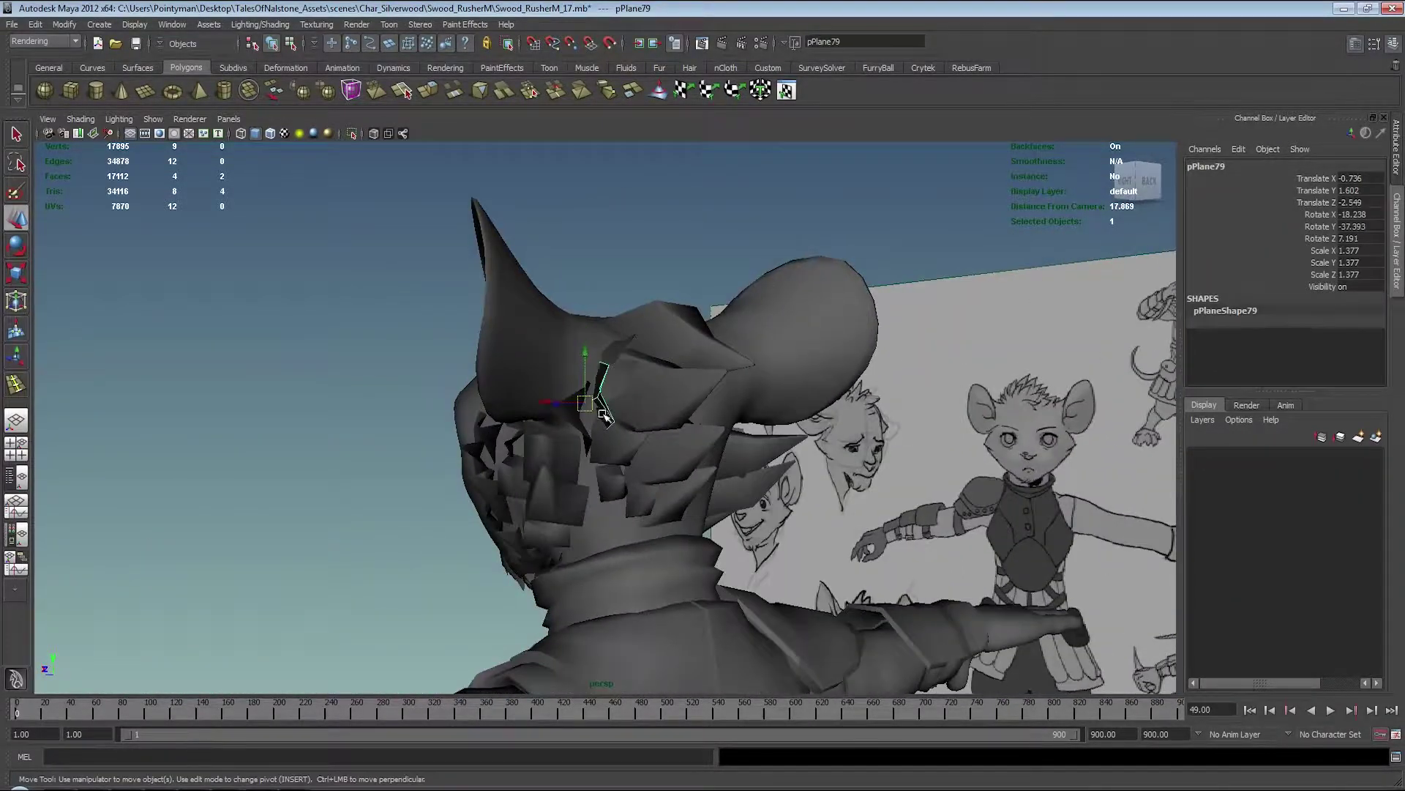
pyautogui.scroll(3, 601, 411)
pyautogui.scroll(3, 694, 426)
# Step: Shift a fur card sideways on the head and duplicate it
pyautogui.moveTo(690, 421); pyautogui.dragTo(682, 368, button='middle')
pyautogui.moveTo(694, 375)
pyautogui.keyDown('alt'); pyautogui.mouseDown()
pyautogui.moveTo(581, 355)
pyautogui.moveTo(635, 376)
pyautogui.moveTo(653, 352)
pyautogui.mouseUp(); pyautogui.keyUp('alt')
pyautogui.hotkey('ctrl', 'd')
pyautogui.press('e')
# Step: Duplicate a neighbouring back-of-head card and position the copy in a gap
pyautogui.click(448, 331)
pyautogui.click(546, 316)
pyautogui.keyDown('alt'); pyautogui.moveTo(549, 317); pyautogui.dragTo(541, 318); pyautogui.keyUp('alt')
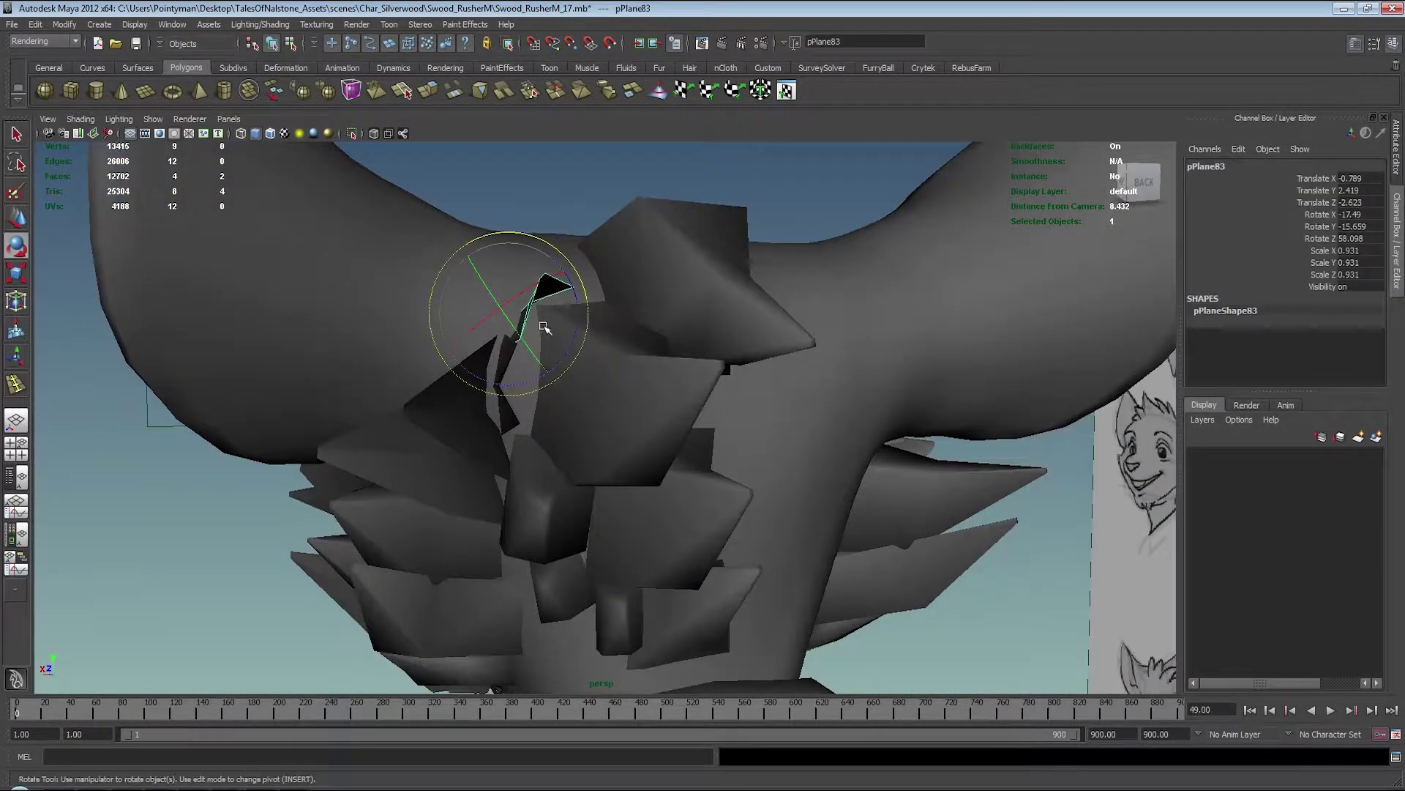
pyautogui.click(549, 178)
pyautogui.click(548, 392)
pyautogui.moveTo(547, 392)
pyautogui.keyDown('alt'); pyautogui.mouseDown()
pyautogui.moveTo(518, 385)
pyautogui.moveTo(559, 388)
pyautogui.moveTo(540, 384)
pyautogui.mouseUp(); pyautogui.keyUp('alt')
pyautogui.hotkey('ctrl', 'd')
pyautogui.press('e')
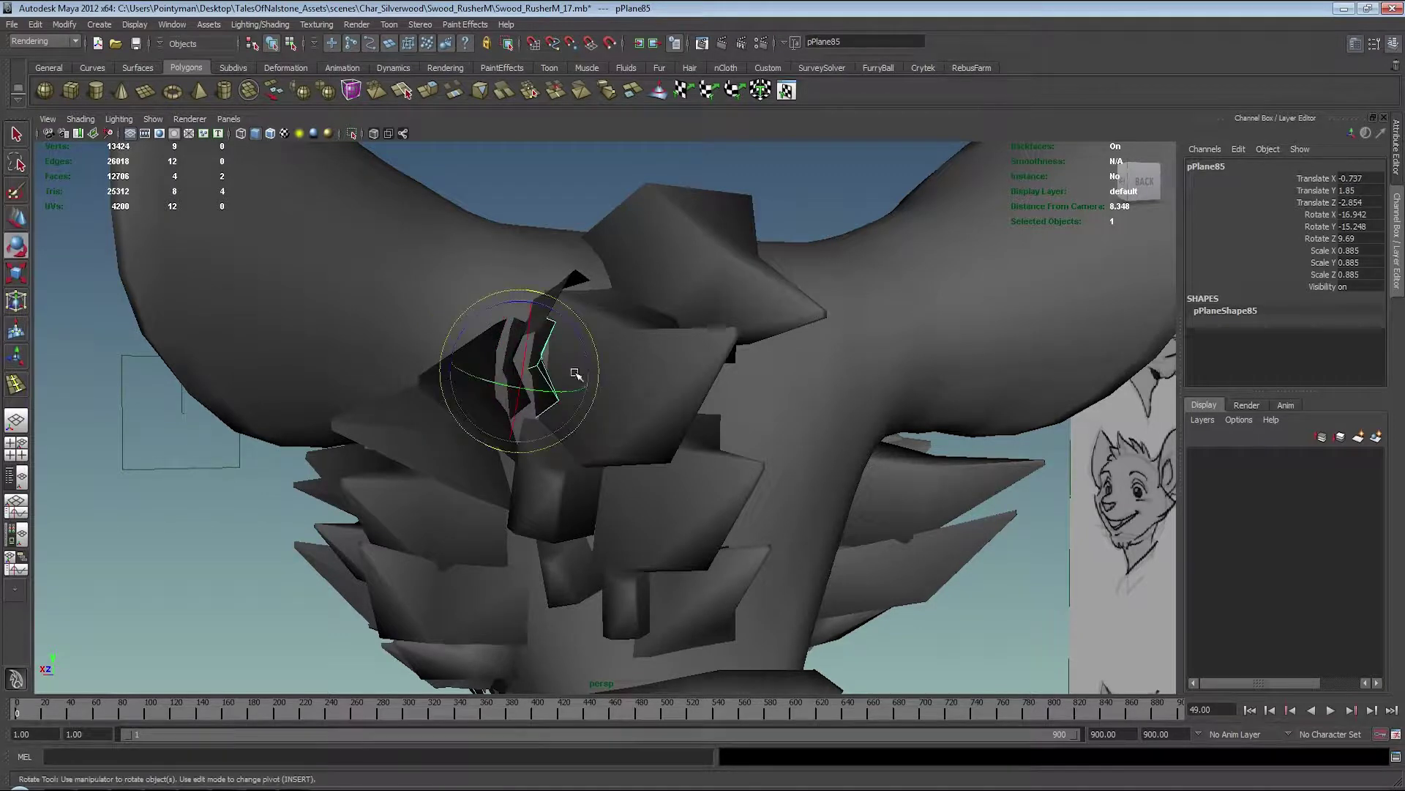
pyautogui.press('w')
pyautogui.moveTo(560, 389)
pyautogui.keyDown('alt'); pyautogui.mouseDown()
pyautogui.moveTo(658, 392)
pyautogui.moveTo(609, 382)
pyautogui.moveTo(776, 352)
pyautogui.moveTo(743, 381)
pyautogui.moveTo(669, 383)
pyautogui.moveTo(716, 379)
pyautogui.moveTo(502, 226)
pyautogui.moveTo(628, 377)
pyautogui.moveTo(754, 298)
pyautogui.moveTo(665, 324)
pyautogui.moveTo(803, 324)
pyautogui.moveTo(841, 366)
pyautogui.mouseUp(); pyautogui.keyUp('alt')
# Step: Duplicate a side-of-head card and move the larger copy down onto the neck
pyautogui.click(743, 313)
pyautogui.hotkey('ctrl', 'd')
pyautogui.moveTo(842, 366); pyautogui.dragTo(768, 395, button='middle')
pyautogui.moveTo(769, 396)
pyautogui.keyDown('alt'); pyautogui.mouseDown()
pyautogui.moveTo(710, 408)
pyautogui.moveTo(743, 405)
pyautogui.moveTo(644, 386)
pyautogui.mouseUp(); pyautogui.keyUp('alt')
pyautogui.press('e')
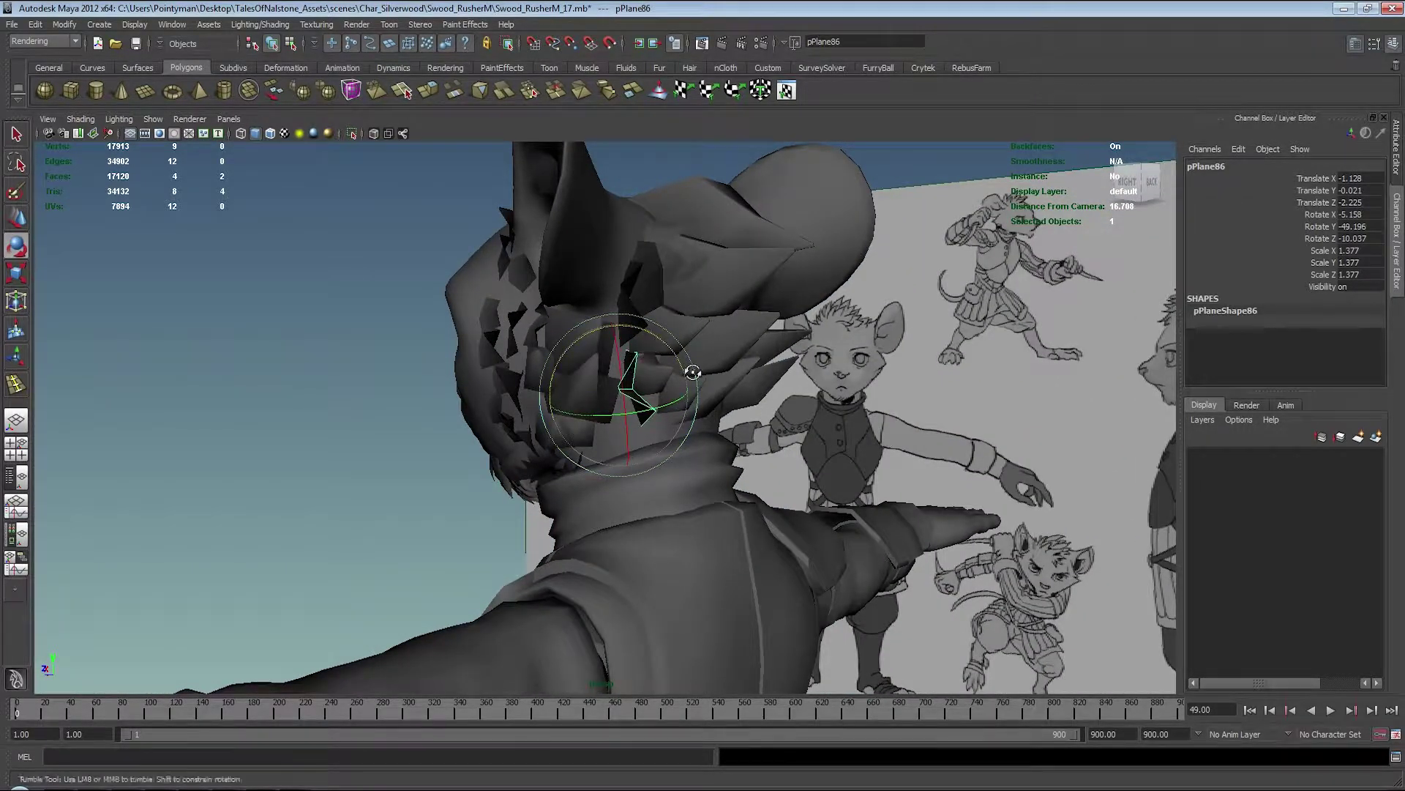
pyautogui.scroll(1, 643, 387)
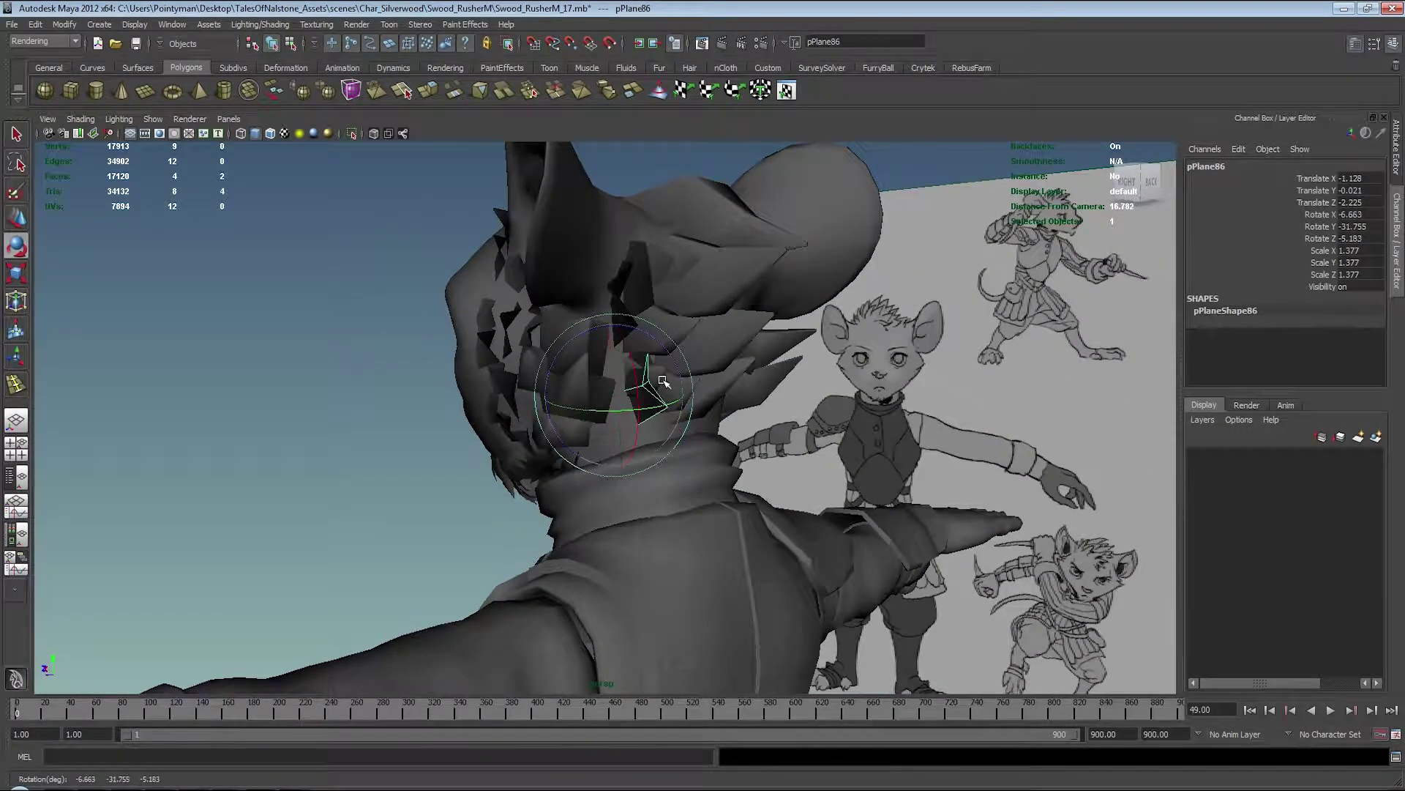
# Step: Tilt the current neck card and nudge it along the neck
pyautogui.moveTo(659, 381)
pyautogui.mouseDown()
pyautogui.moveTo(831, 370)
pyautogui.moveTo(692, 368)
pyautogui.mouseUp()
pyautogui.press('w')
pyautogui.moveTo(693, 369); pyautogui.dragTo(683, 369, button='middle')
# Step: Duplicate the card and place the copy lower along the side of the neck
pyautogui.hotkey('ctrl', 'd')
pyautogui.keyDown('alt'); pyautogui.moveTo(703, 373); pyautogui.dragTo(698, 374); pyautogui.keyUp('alt')
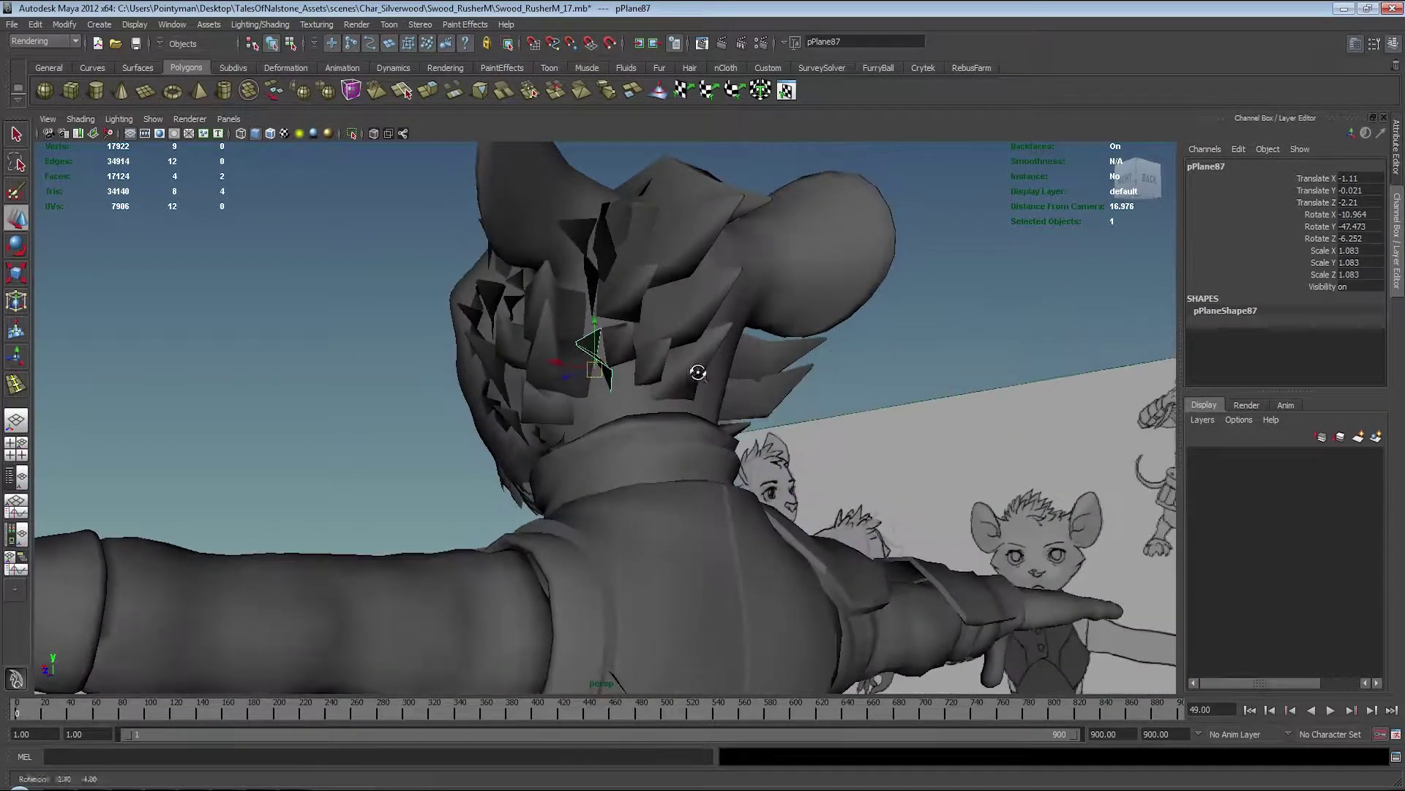
pyautogui.moveTo(715, 409); pyautogui.dragTo(703, 417, button='middle')
pyautogui.press('e')
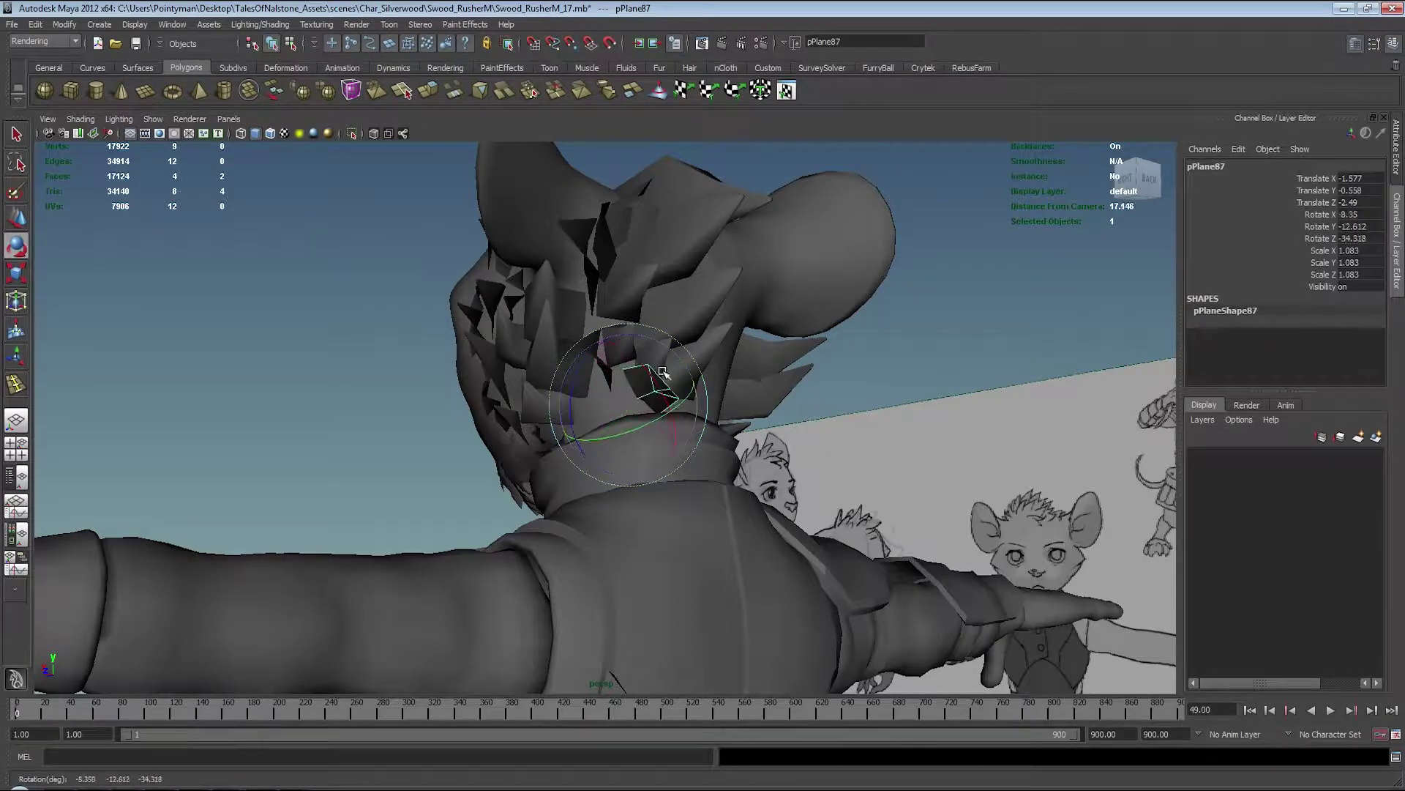
pyautogui.keyDown('alt'); pyautogui.moveTo(715, 367); pyautogui.dragTo(597, 377); pyautogui.keyUp('alt')
pyautogui.press('w')
pyautogui.moveTo(597, 376); pyautogui.dragTo(667, 380, button='middle')
pyautogui.moveTo(667, 380)
pyautogui.keyDown('alt'); pyautogui.mouseDown()
pyautogui.moveTo(774, 368)
pyautogui.moveTo(848, 392)
pyautogui.moveTo(562, 418)
pyautogui.moveTo(637, 403)
pyautogui.mouseUp(); pyautogui.keyUp('alt')
pyautogui.press('r')
pyautogui.press('e')
pyautogui.press('w')
pyautogui.moveTo(636, 402); pyautogui.dragTo(643, 403, button='middle')
pyautogui.moveTo(644, 402)
pyautogui.keyDown('alt'); pyautogui.mouseDown()
pyautogui.moveTo(788, 401)
pyautogui.moveTo(680, 419)
pyautogui.moveTo(852, 417)
pyautogui.mouseUp(); pyautogui.keyUp('alt')
# Step: Duplicate again, shrinking and tilting the copy pPlane88 at the nape of the neck
pyautogui.hotkey('ctrl', 'd')
pyautogui.press('r')
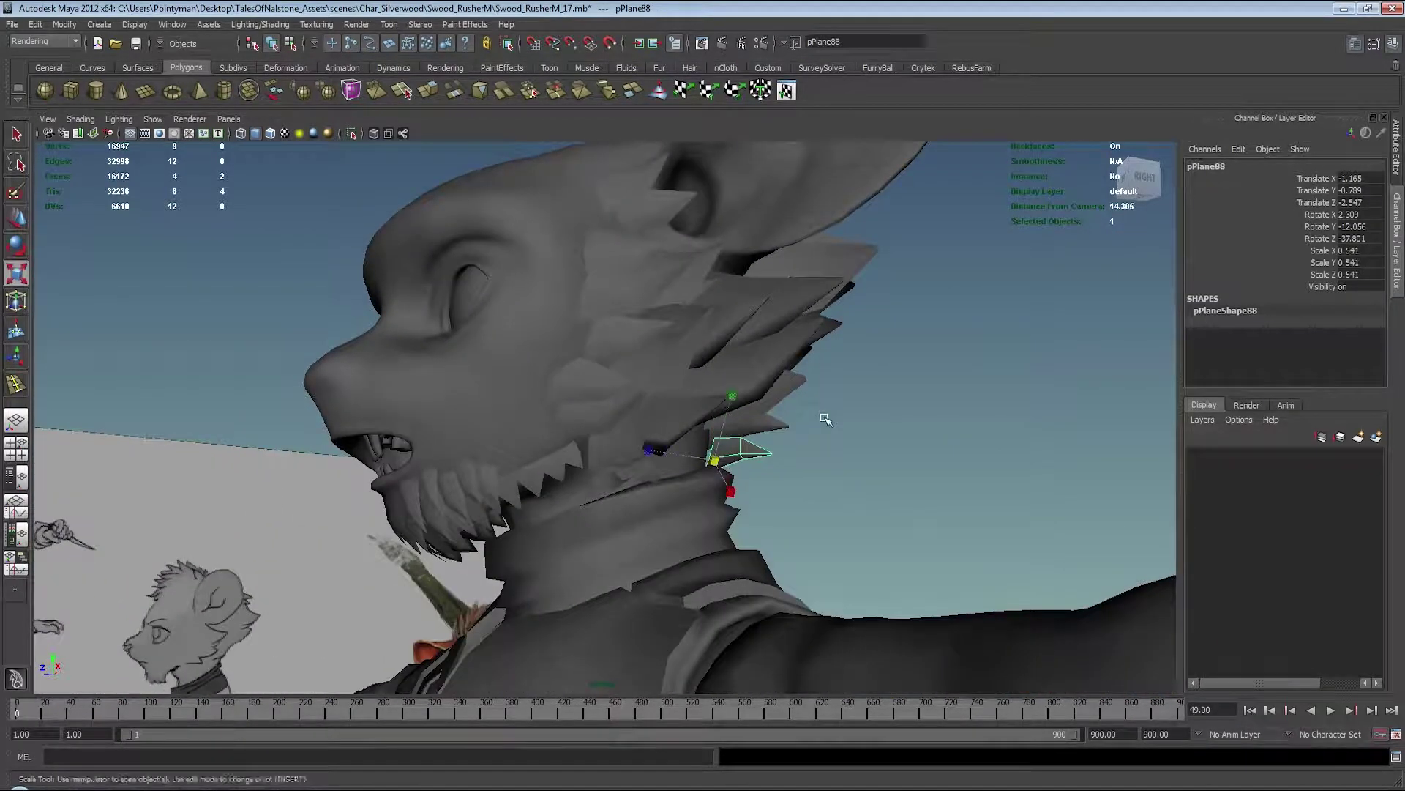
pyautogui.keyDown('alt'); pyautogui.moveTo(826, 417); pyautogui.dragTo(896, 443, button='right'); pyautogui.keyUp('alt')
pyautogui.press('w')
pyautogui.moveTo(882, 426)
pyautogui.keyDown('alt'); pyautogui.mouseDown()
pyautogui.moveTo(809, 433)
pyautogui.moveTo(823, 417)
pyautogui.mouseUp(); pyautogui.keyUp('alt')
pyautogui.press('e')
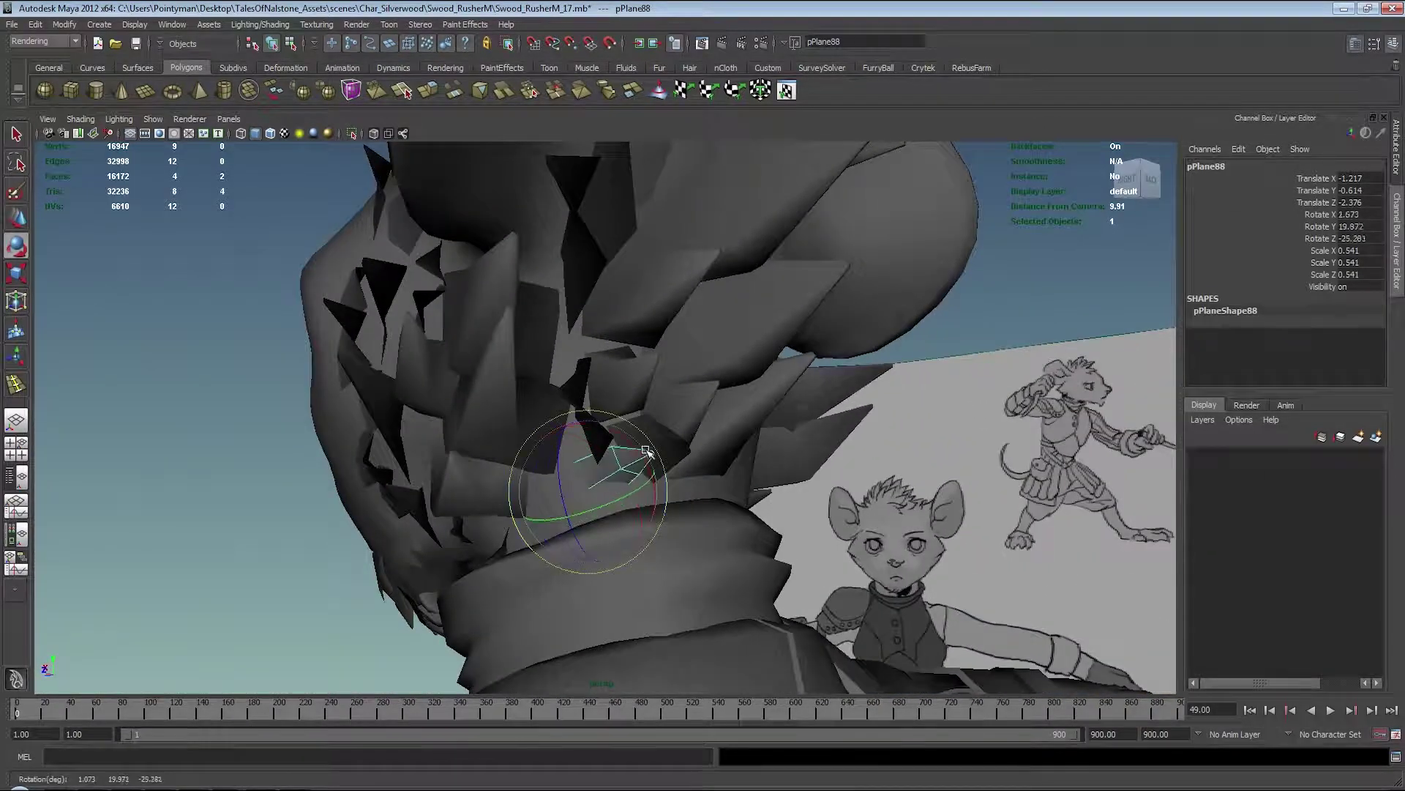
pyautogui.keyDown('alt'); pyautogui.moveTo(639, 463); pyautogui.dragTo(728, 457); pyautogui.keyUp('alt')
pyautogui.press('w')
pyautogui.moveTo(728, 457)
pyautogui.keyDown('alt'); pyautogui.mouseDown()
pyautogui.moveTo(665, 471)
pyautogui.moveTo(712, 473)
pyautogui.moveTo(876, 323)
pyautogui.mouseUp(); pyautogui.keyUp('alt')
# Step: In the four-view layout, select the neck fur card and marquee its tip vertices
pyautogui.click(874, 323)
pyautogui.press('space')
pyautogui.press('space')
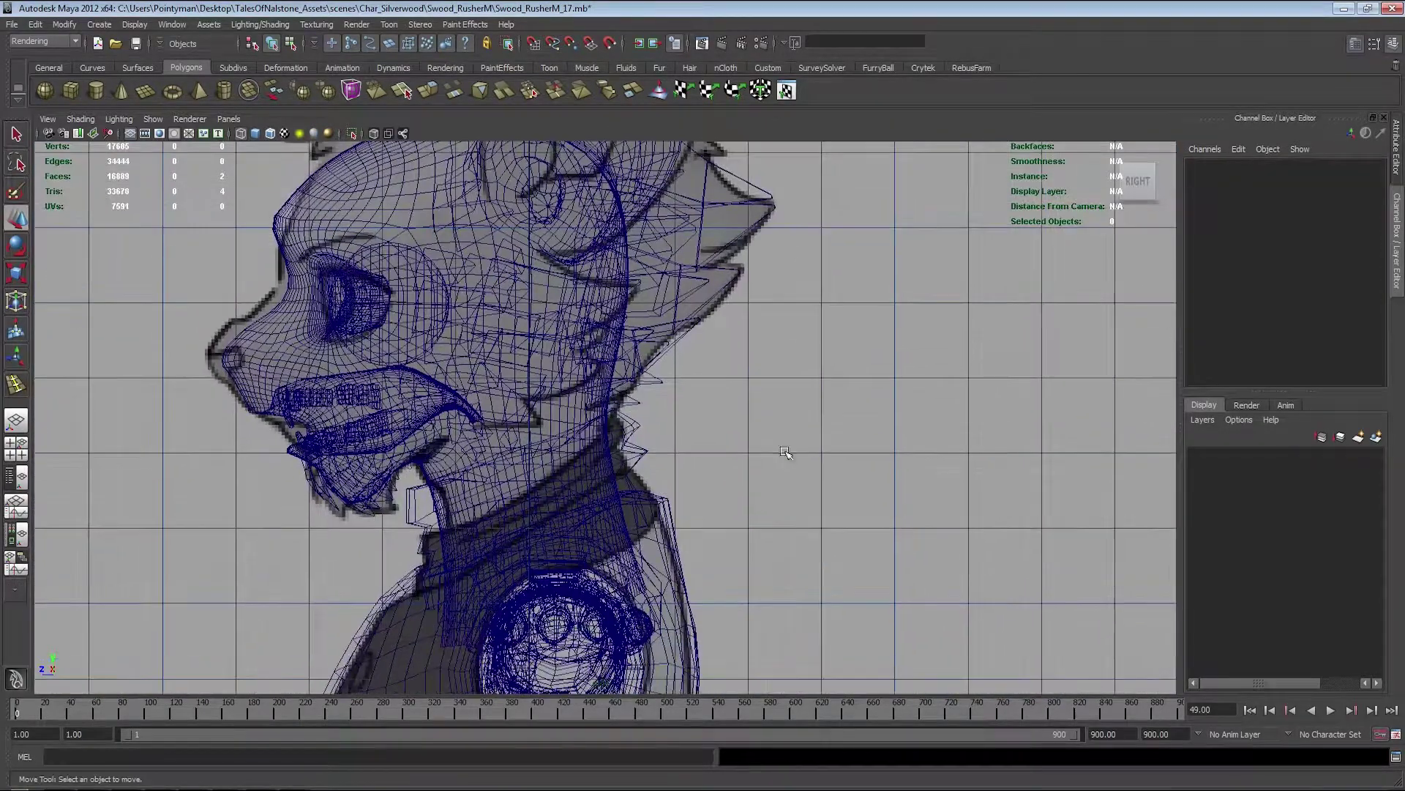
pyautogui.scroll(2, 765, 454)
pyautogui.scroll(3, 796, 479)
pyautogui.click(795, 479)
pyautogui.scroll(2, 795, 479)
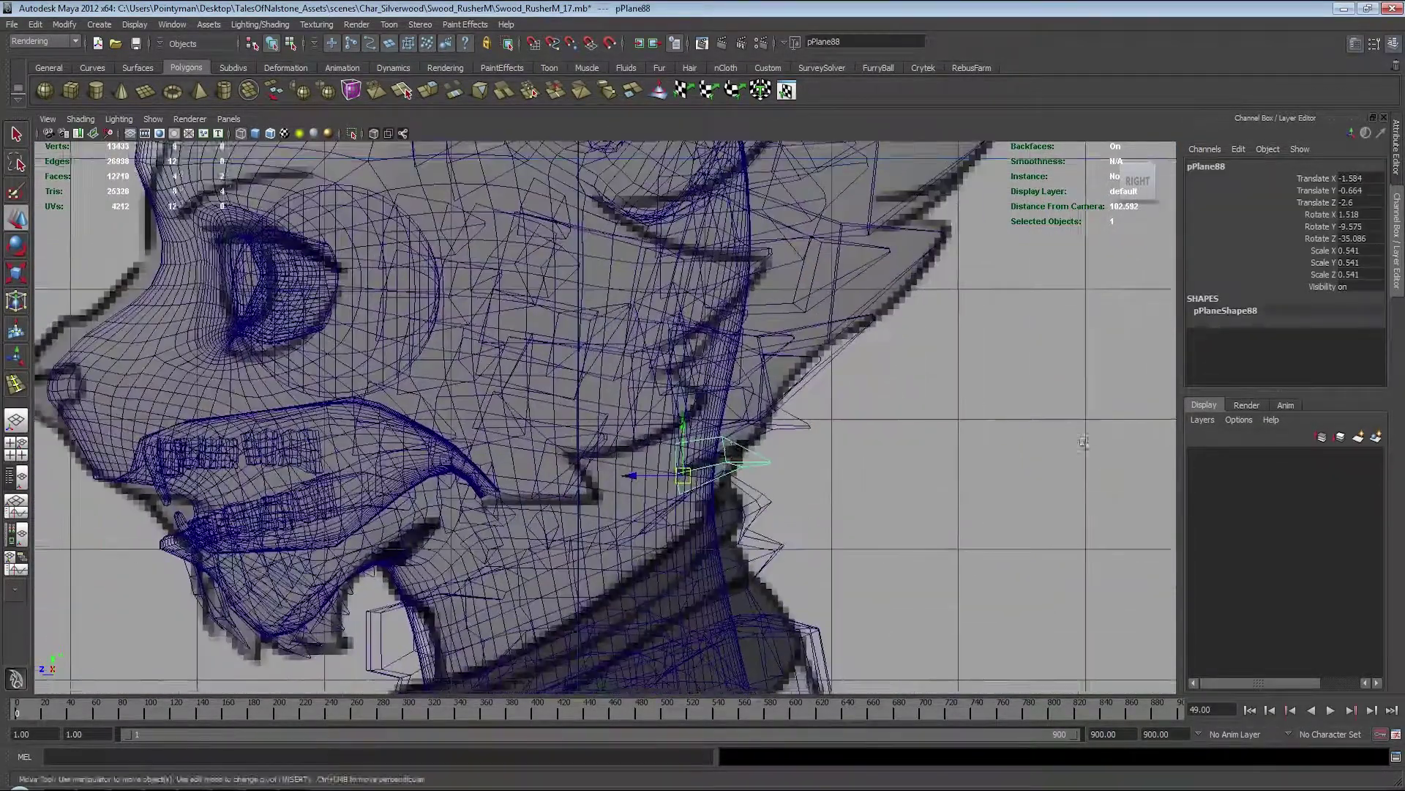
pyautogui.scroll(2, 807, 418)
pyautogui.press('F8')
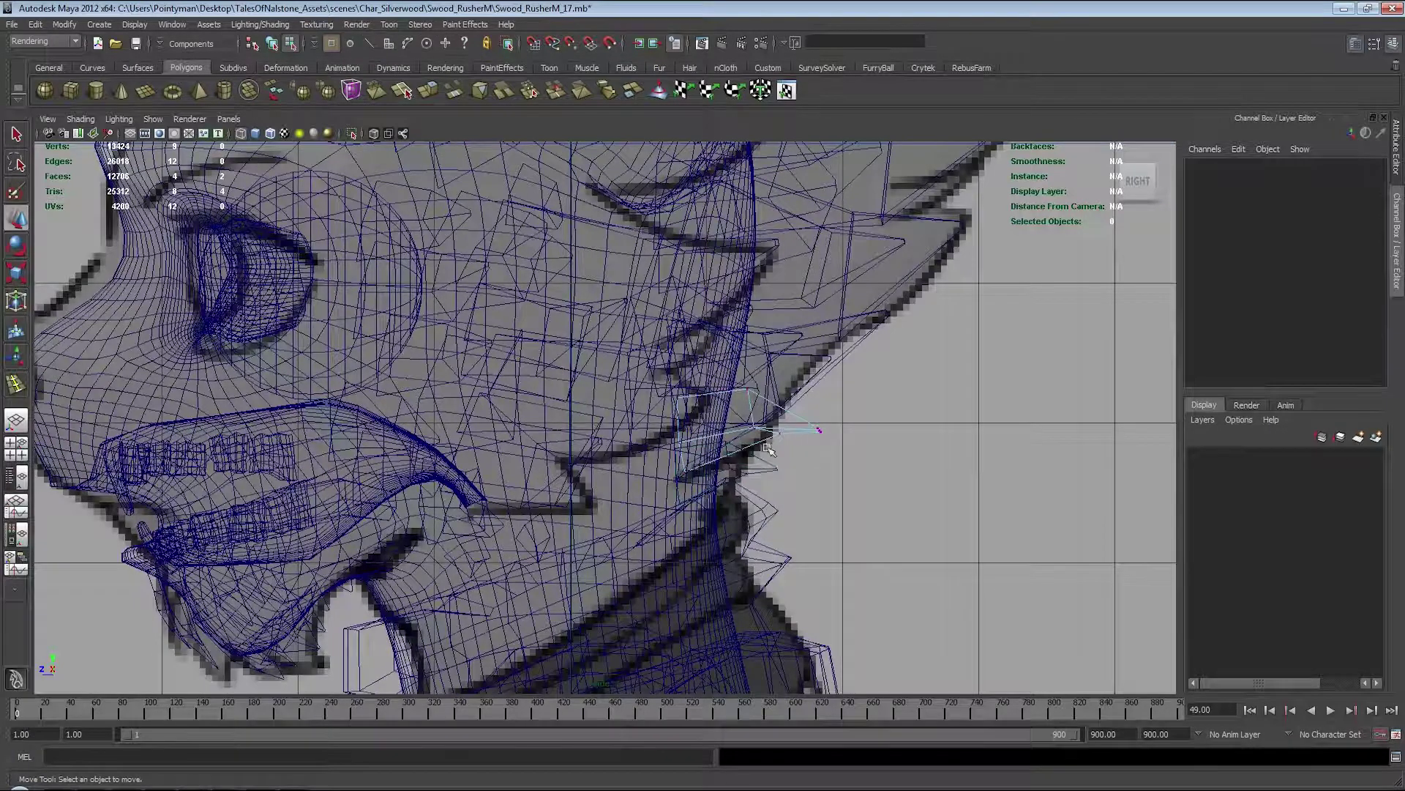
pyautogui.moveTo(771, 464)
pyautogui.mouseDown()
pyautogui.moveTo(791, 429)
pyautogui.moveTo(851, 436)
pyautogui.moveTo(844, 462)
pyautogui.mouseUp()
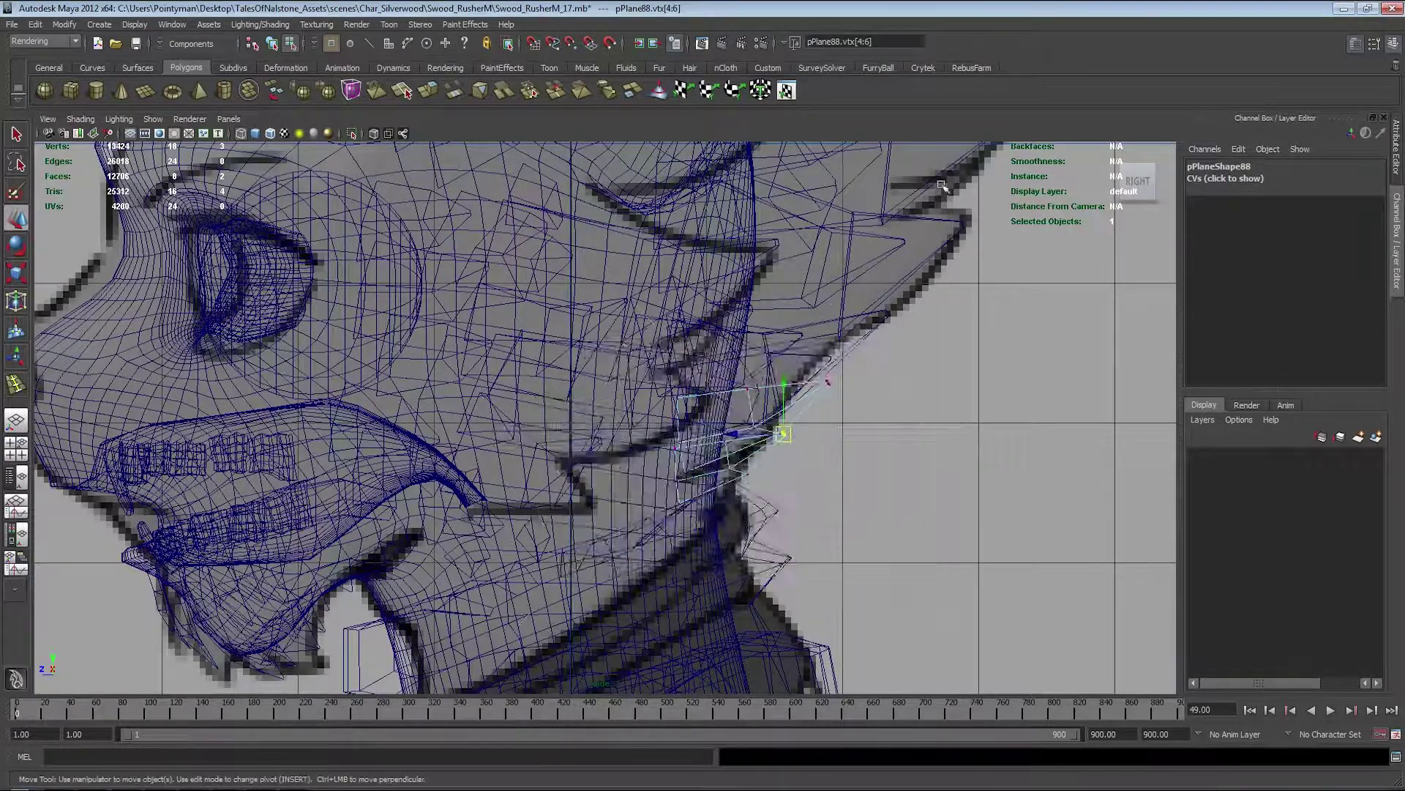
# Step: Pull another card's tip outward to match the side silhouette
pyautogui.press('5')
pyautogui.keyDown('alt'); pyautogui.moveTo(725, 463); pyautogui.dragTo(831, 311); pyautogui.keyUp('alt')
pyautogui.keyDown('alt'); pyautogui.moveTo(810, 372); pyautogui.dragTo(737, 411); pyautogui.keyUp('alt')
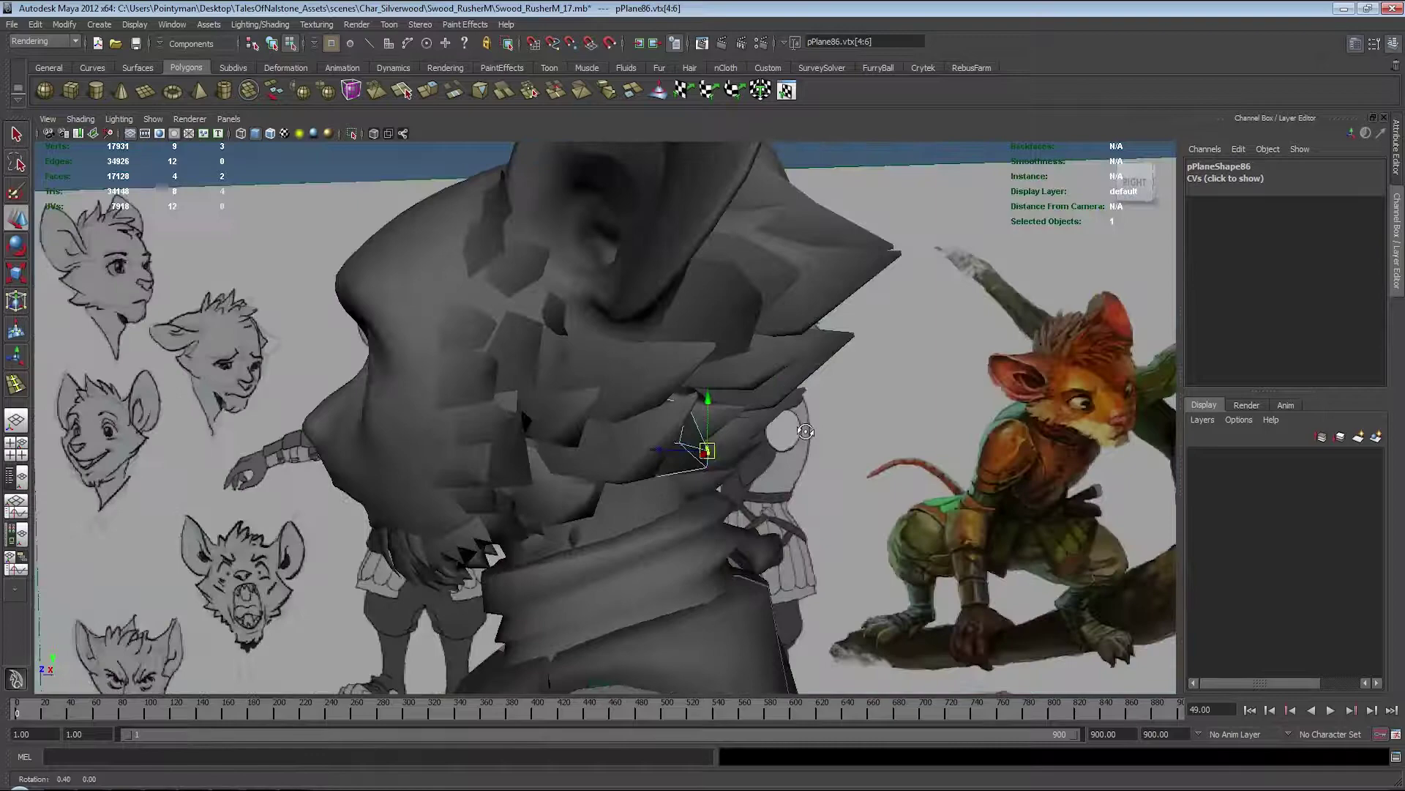
pyautogui.keyDown('alt'); pyautogui.moveTo(738, 411); pyautogui.dragTo(769, 363); pyautogui.keyUp('alt')
pyautogui.moveTo(615, 375)
pyautogui.mouseDown()
pyautogui.moveTo(835, 404)
pyautogui.moveTo(816, 410)
pyautogui.mouseUp()
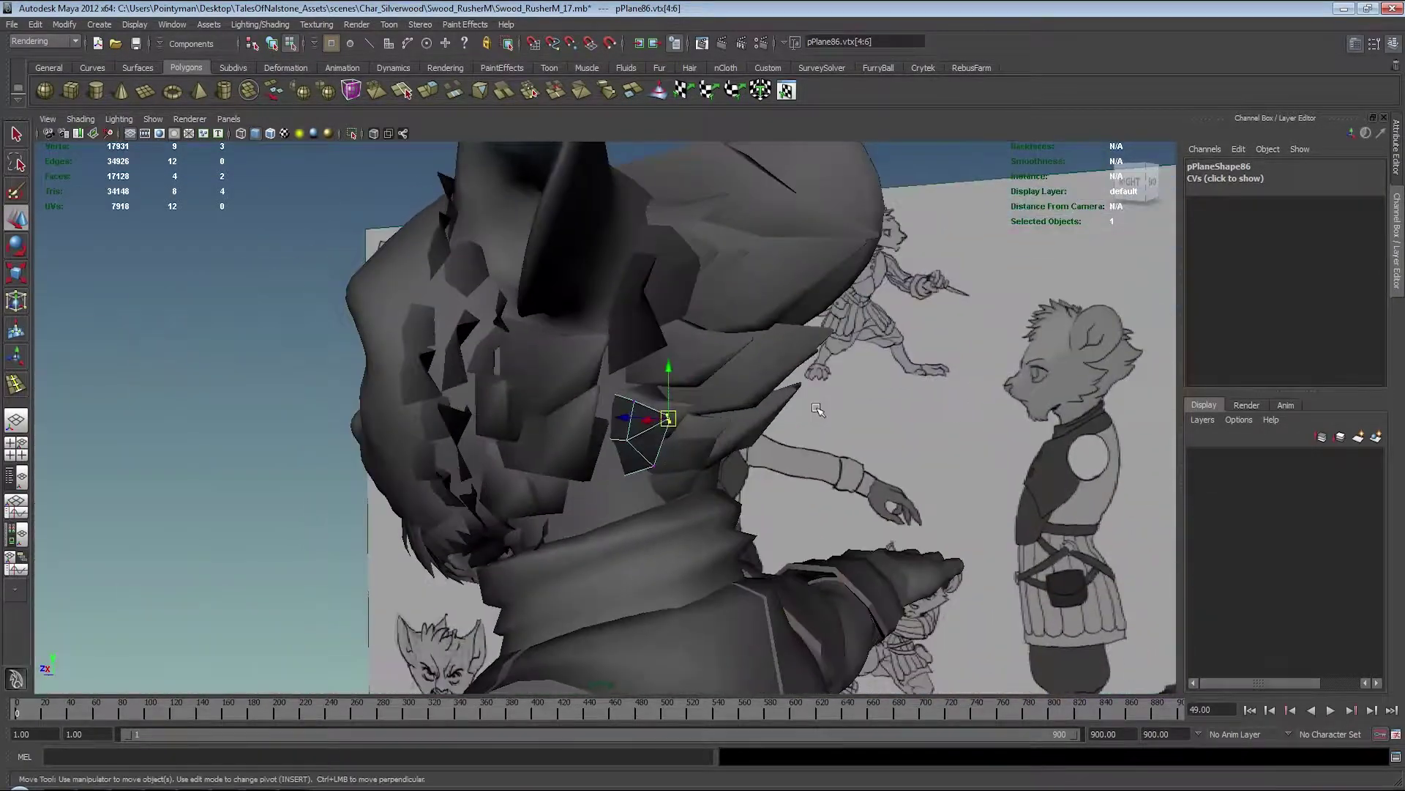
pyautogui.moveTo(817, 409); pyautogui.dragTo(854, 398, button='middle')
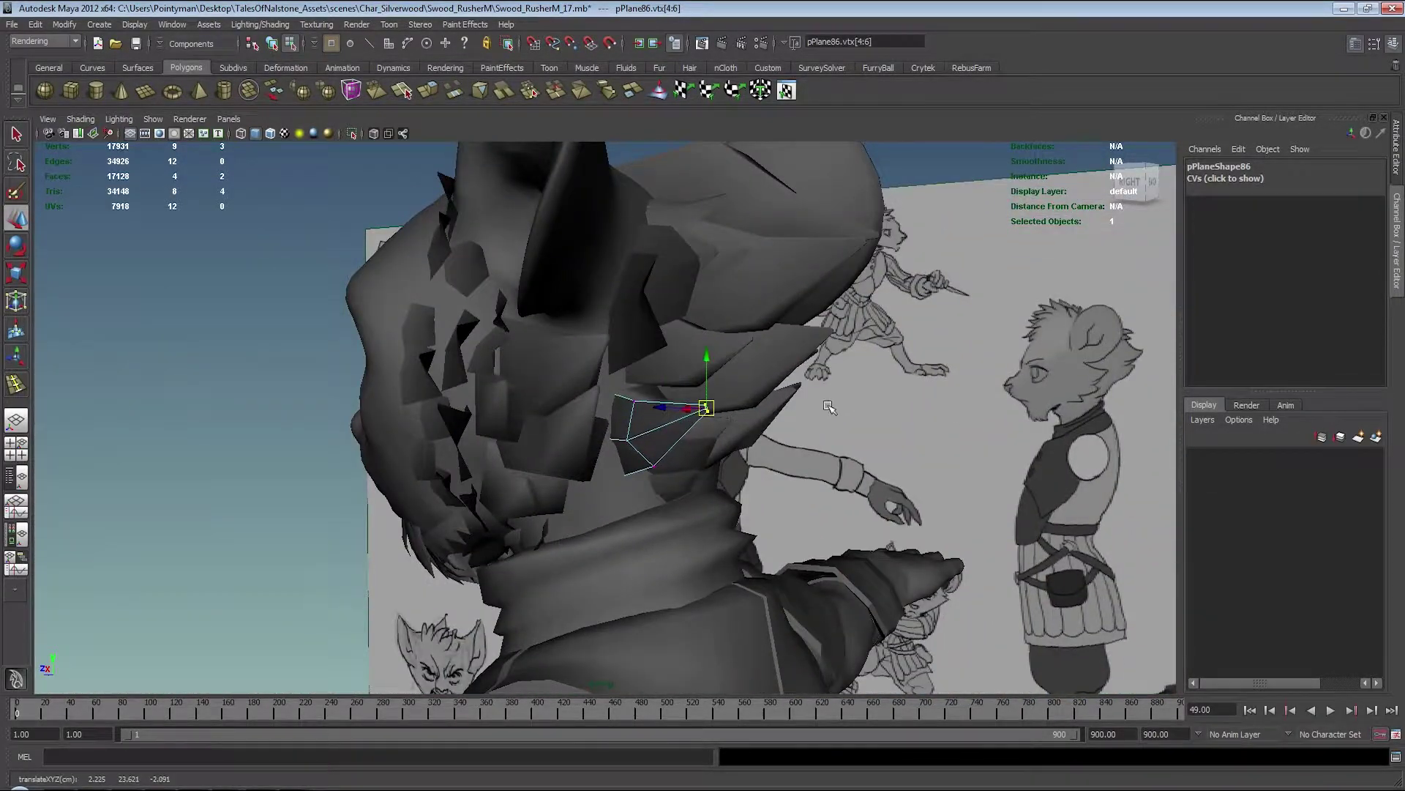
# Step: Move a top card's tip to fit the silhouette, checking it in wireframe and shaded views
pyautogui.keyDown('alt'); pyautogui.moveTo(830, 407); pyautogui.dragTo(535, 306); pyautogui.keyUp('alt')
pyautogui.click(507, 310)
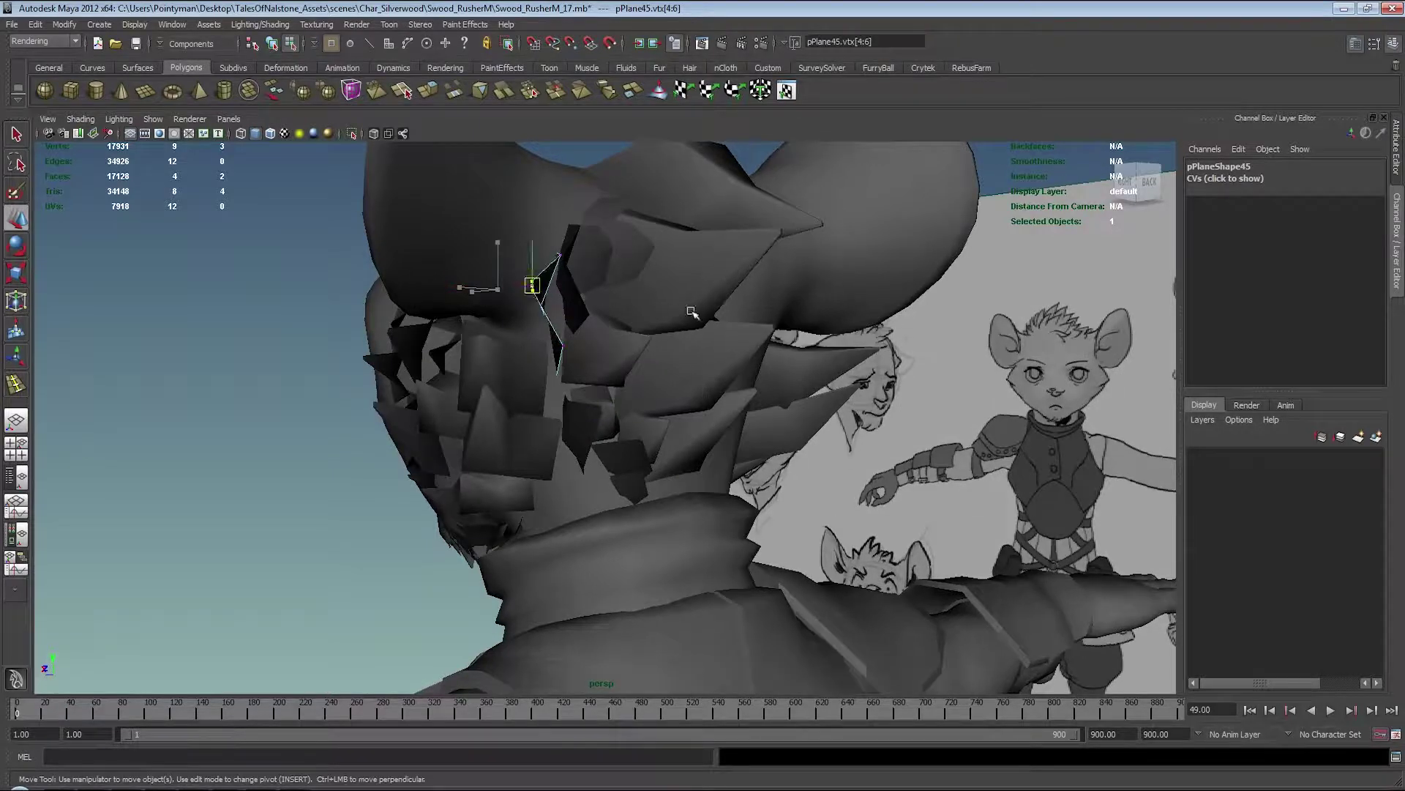
pyautogui.moveTo(696, 315); pyautogui.dragTo(748, 317, button='middle')
pyautogui.moveTo(590, 276)
pyautogui.keyDown('alt'); pyautogui.mouseDown()
pyautogui.moveTo(595, 229)
pyautogui.moveTo(691, 233)
pyautogui.moveTo(718, 271)
pyautogui.moveTo(597, 332)
pyautogui.mouseUp(); pyautogui.keyUp('alt')
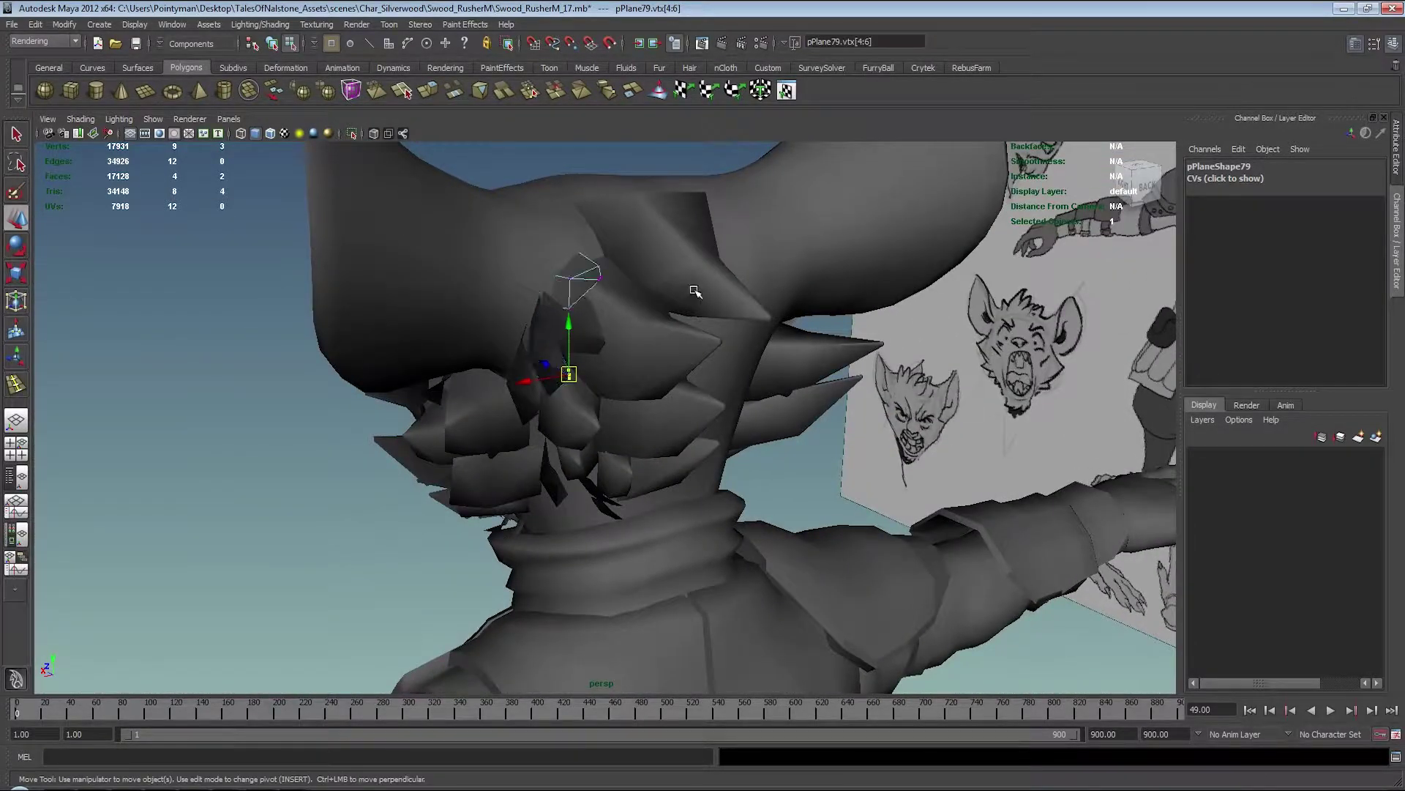
pyautogui.moveTo(695, 290)
pyautogui.keyDown('alt'); pyautogui.mouseDown()
pyautogui.moveTo(627, 275)
pyautogui.moveTo(575, 285)
pyautogui.moveTo(515, 251)
pyautogui.mouseUp(); pyautogui.keyUp('alt')
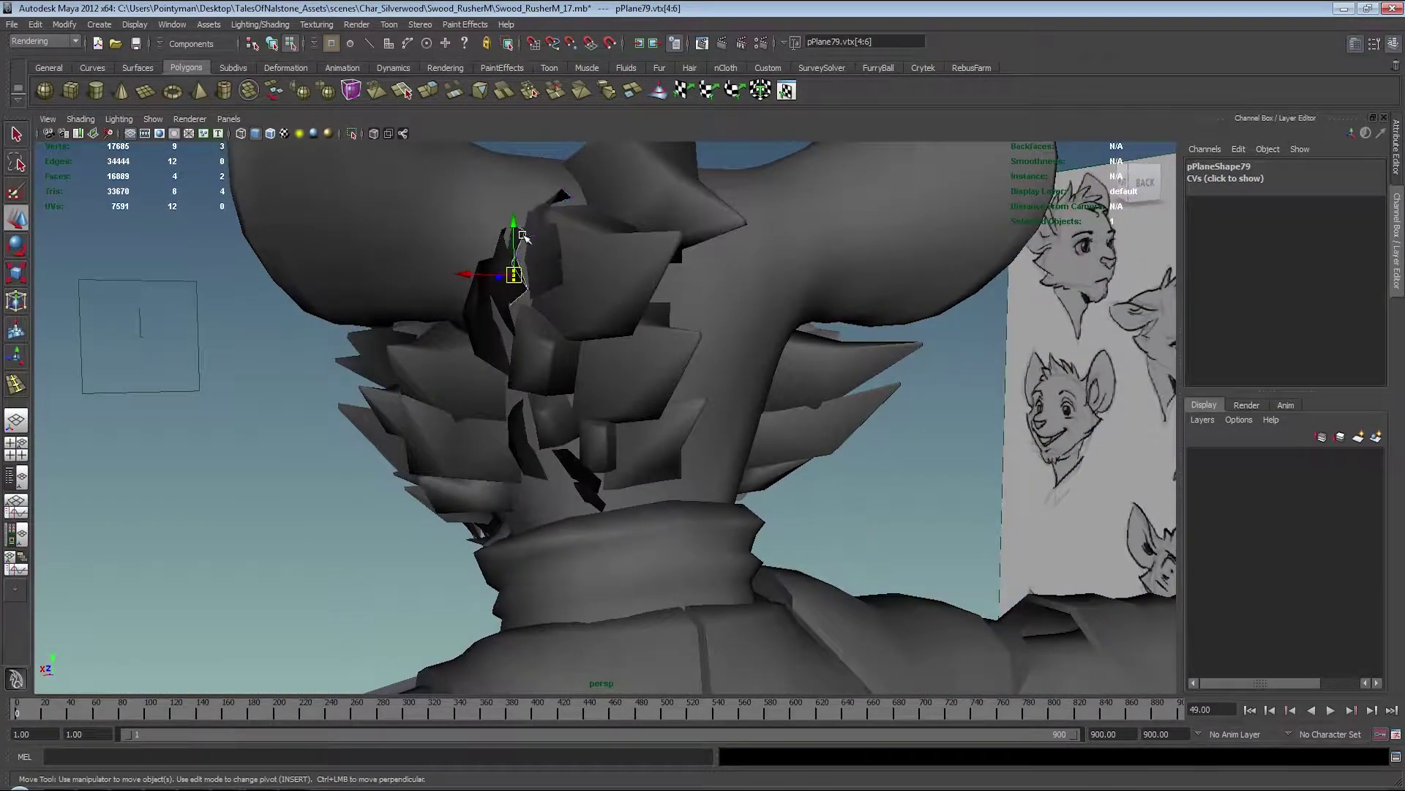
pyautogui.moveTo(520, 235)
pyautogui.keyDown('alt'); pyautogui.mouseDown()
pyautogui.moveTo(708, 308)
pyautogui.moveTo(668, 369)
pyautogui.moveTo(720, 394)
pyautogui.moveTo(596, 339)
pyautogui.moveTo(656, 343)
pyautogui.moveTo(615, 363)
pyautogui.moveTo(618, 385)
pyautogui.moveTo(626, 300)
pyautogui.mouseUp(); pyautogui.keyUp('alt')
pyautogui.press('4')
pyautogui.moveTo(704, 439)
pyautogui.keyDown('alt'); pyautogui.mouseDown()
pyautogui.moveTo(640, 383)
pyautogui.moveTo(645, 403)
pyautogui.moveTo(715, 386)
pyautogui.moveTo(665, 407)
pyautogui.moveTo(621, 497)
pyautogui.moveTo(768, 421)
pyautogui.moveTo(712, 472)
pyautogui.moveTo(765, 434)
pyautogui.moveTo(581, 429)
pyautogui.moveTo(604, 408)
pyautogui.moveTo(597, 349)
pyautogui.mouseUp(); pyautogui.keyUp('alt')
pyautogui.press('5')
# Step: Select a neck fur card and move it into a gap
pyautogui.press('F8')
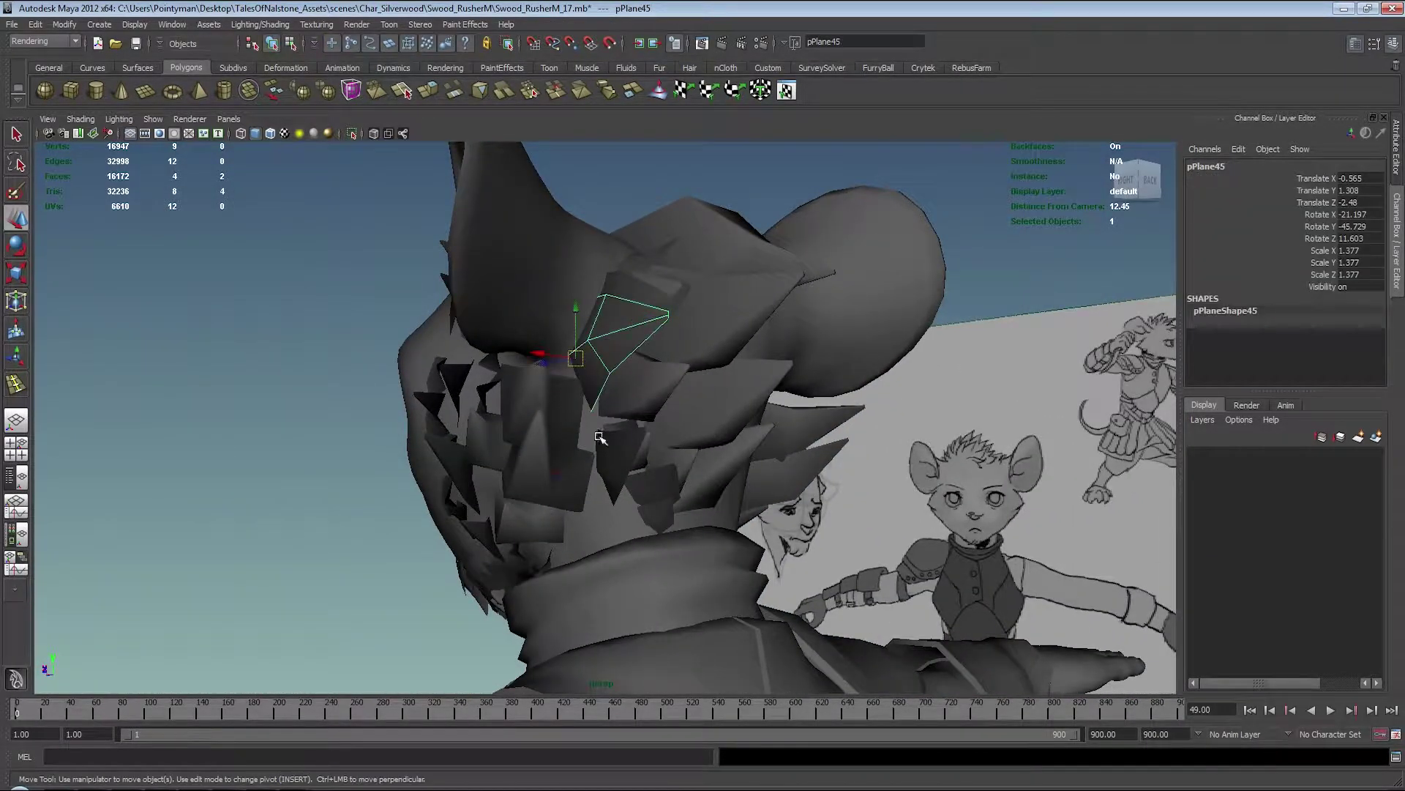
pyautogui.moveTo(656, 488)
pyautogui.keyDown('alt'); pyautogui.mouseDown()
pyautogui.moveTo(598, 483)
pyautogui.moveTo(669, 419)
pyautogui.moveTo(651, 377)
pyautogui.moveTo(696, 399)
pyautogui.moveTo(676, 428)
pyautogui.mouseUp(); pyautogui.keyUp('alt')
pyautogui.press('F8')
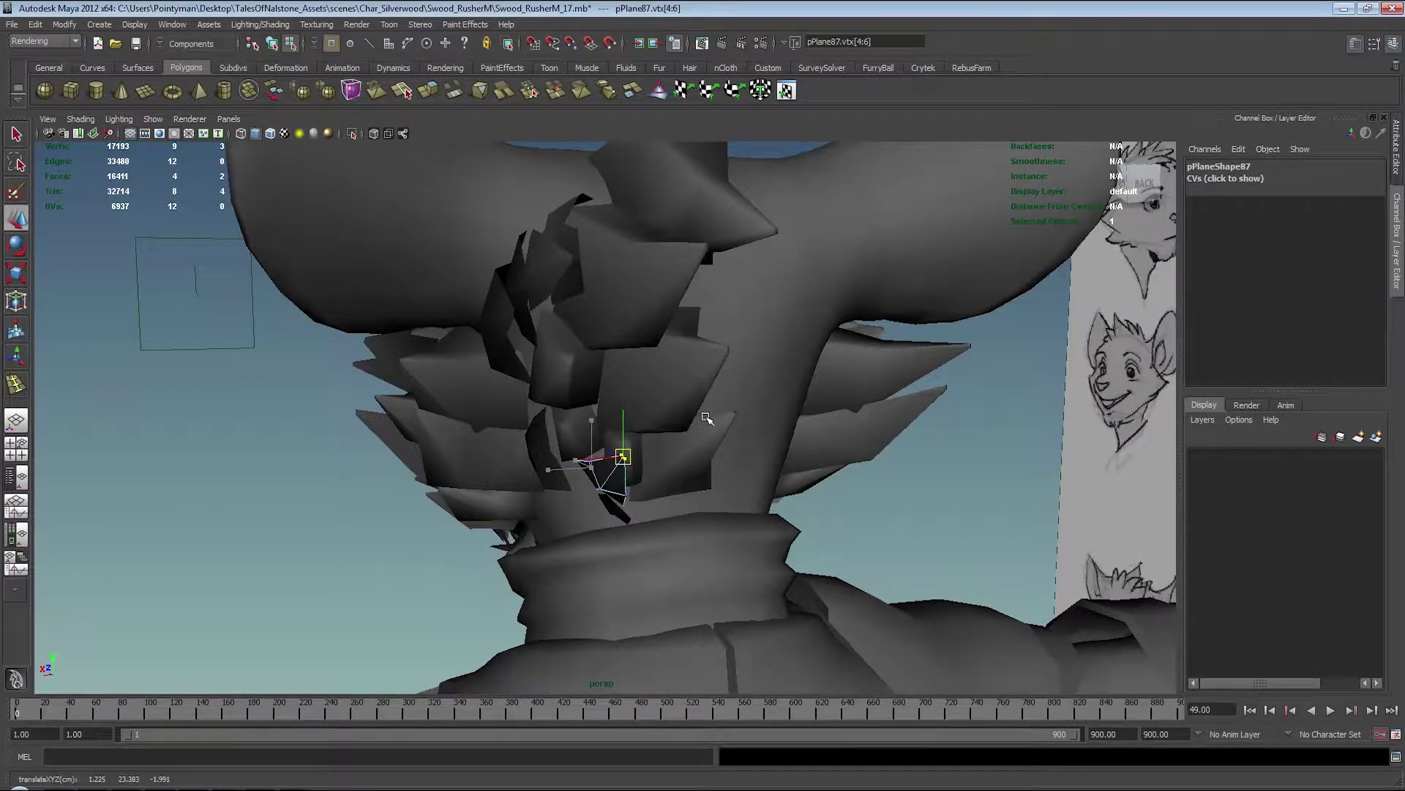
pyautogui.moveTo(649, 501)
pyautogui.keyDown('alt'); pyautogui.mouseDown()
pyautogui.moveTo(699, 476)
pyautogui.moveTo(687, 502)
pyautogui.moveTo(708, 467)
pyautogui.moveTo(696, 445)
pyautogui.moveTo(710, 474)
pyautogui.moveTo(778, 469)
pyautogui.moveTo(645, 399)
pyautogui.mouseUp(); pyautogui.keyUp('alt')
pyautogui.press('F8')
pyautogui.click(684, 408)
pyautogui.moveTo(644, 399); pyautogui.dragTo(634, 376, button='middle')
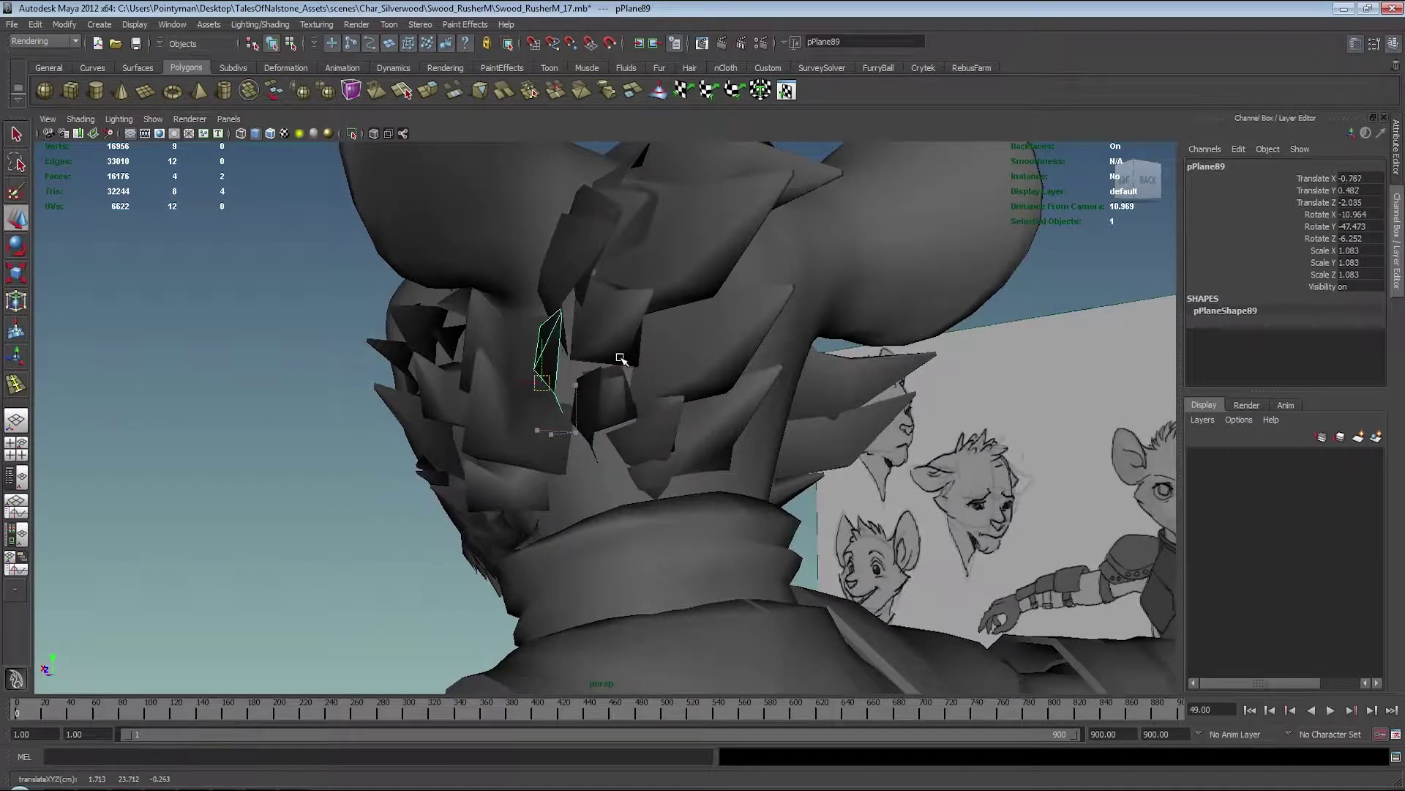
# Step: Reposition that card onto the back of the head with the Move tool
pyautogui.keyDown('alt'); pyautogui.moveTo(620, 359); pyautogui.dragTo(621, 380); pyautogui.keyUp('alt')
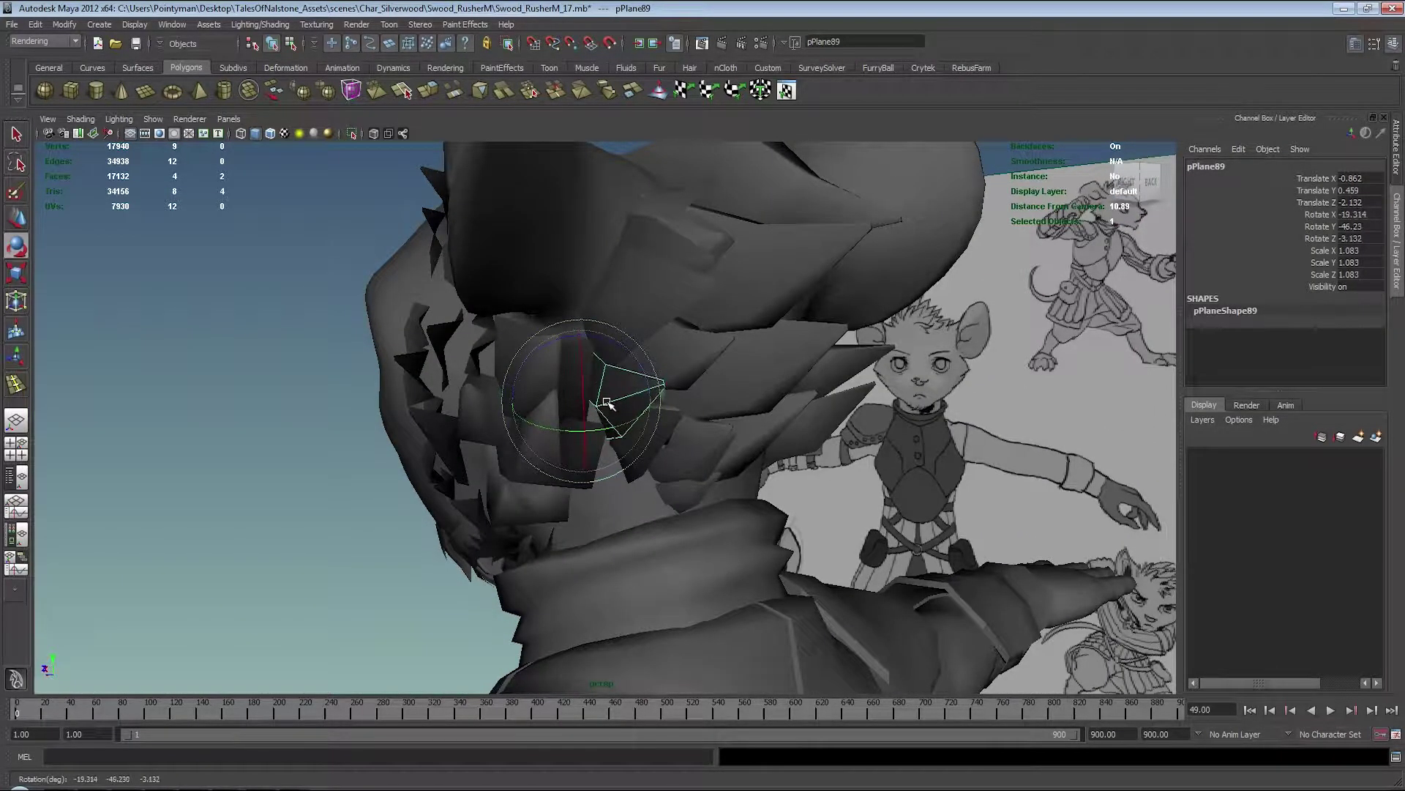
pyautogui.press('w')
pyautogui.moveTo(621, 398)
pyautogui.keyDown('alt'); pyautogui.mouseDown()
pyautogui.moveTo(648, 393)
pyautogui.moveTo(609, 371)
pyautogui.moveTo(635, 411)
pyautogui.moveTo(647, 404)
pyautogui.moveTo(616, 336)
pyautogui.moveTo(766, 290)
pyautogui.mouseUp(); pyautogui.keyUp('alt')
pyautogui.press('F8')
pyautogui.press('F8')
# Step: Select the tip vertices of the fur cards behind the ear
pyautogui.moveTo(868, 308)
pyautogui.keyDown('alt'); pyautogui.mouseDown()
pyautogui.moveTo(580, 314)
pyautogui.moveTo(587, 273)
pyautogui.moveTo(746, 264)
pyautogui.moveTo(744, 292)
pyautogui.moveTo(627, 289)
pyautogui.moveTo(753, 283)
pyautogui.mouseUp(); pyautogui.keyUp('alt')
pyautogui.keyDown('alt'); pyautogui.moveTo(754, 282); pyautogui.dragTo(660, 352, button='right'); pyautogui.keyUp('alt')
pyautogui.click(654, 365)
pyautogui.moveTo(654, 365)
pyautogui.keyDown('alt'); pyautogui.mouseDown()
pyautogui.moveTo(717, 329)
pyautogui.moveTo(681, 362)
pyautogui.moveTo(693, 399)
pyautogui.moveTo(678, 384)
pyautogui.mouseUp(); pyautogui.keyUp('alt')
pyautogui.press('F8')
pyautogui.click(669, 324)
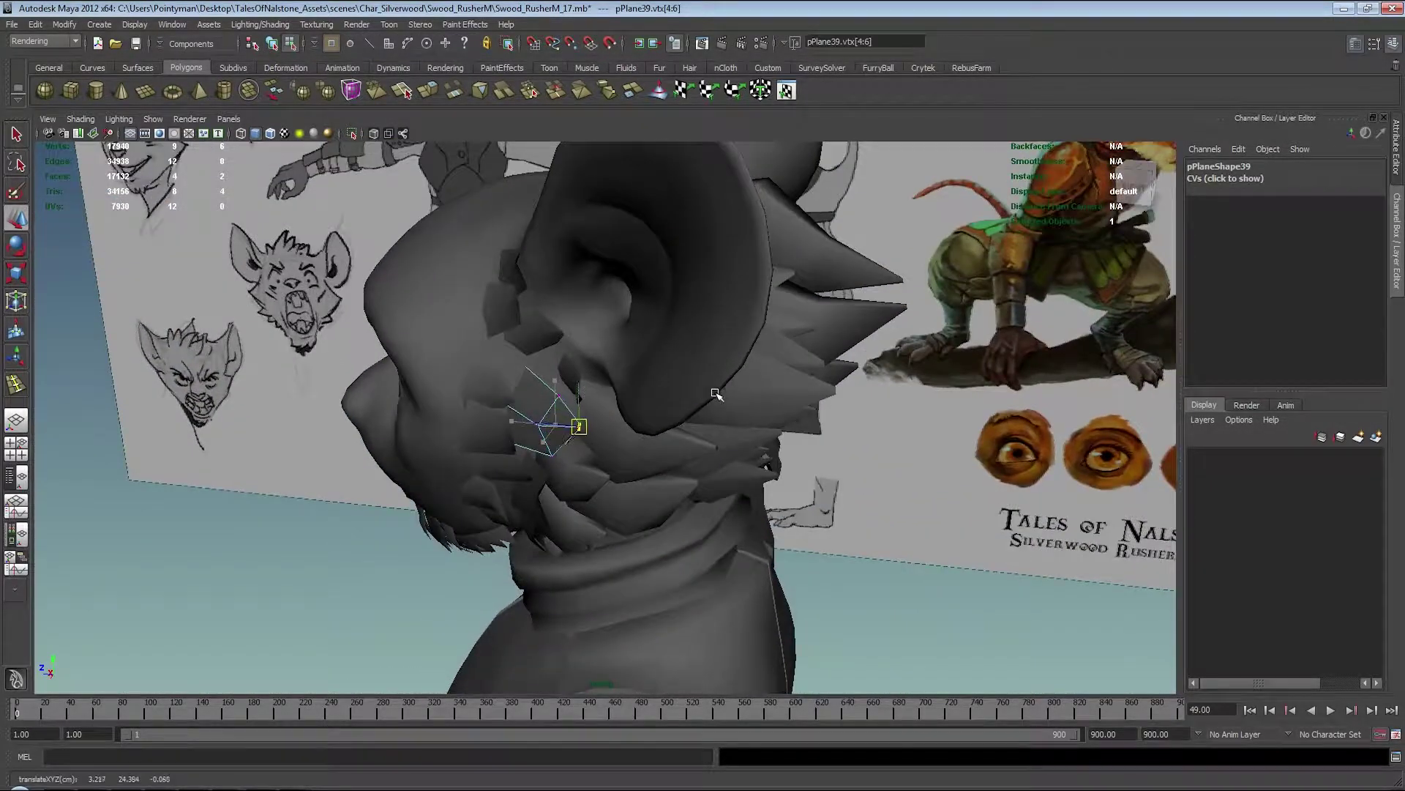
pyautogui.moveTo(506, 406)
pyautogui.keyDown('alt'); pyautogui.mouseDown()
pyautogui.moveTo(587, 402)
pyautogui.moveTo(483, 352)
pyautogui.mouseUp(); pyautogui.keyUp('alt')
# Step: Select the tips of further cheek cards, undoing a stray single-vertex pick
pyautogui.moveTo(483, 351); pyautogui.dragTo(629, 399)
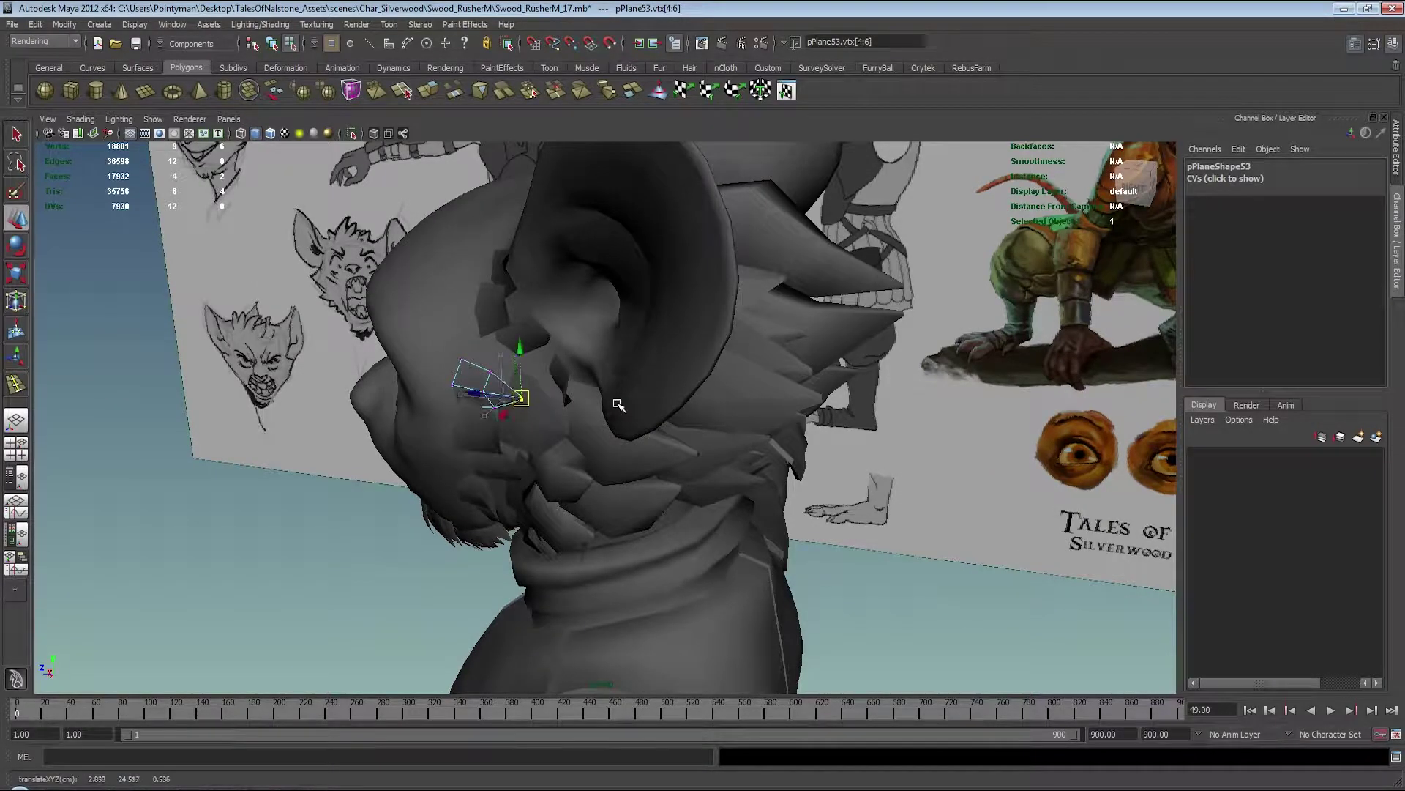
pyautogui.moveTo(536, 438)
pyautogui.keyDown('alt'); pyautogui.mouseDown()
pyautogui.moveTo(701, 393)
pyautogui.moveTo(690, 425)
pyautogui.moveTo(685, 403)
pyautogui.moveTo(627, 399)
pyautogui.moveTo(601, 423)
pyautogui.moveTo(792, 427)
pyautogui.moveTo(585, 473)
pyautogui.moveTo(704, 459)
pyautogui.moveTo(618, 467)
pyautogui.moveTo(709, 479)
pyautogui.moveTo(547, 473)
pyautogui.moveTo(584, 472)
pyautogui.moveTo(505, 437)
pyautogui.mouseUp(); pyautogui.keyUp('alt')
pyautogui.click(670, 461)
pyautogui.hotkey('ctrl', 'z')
pyautogui.click(556, 470)
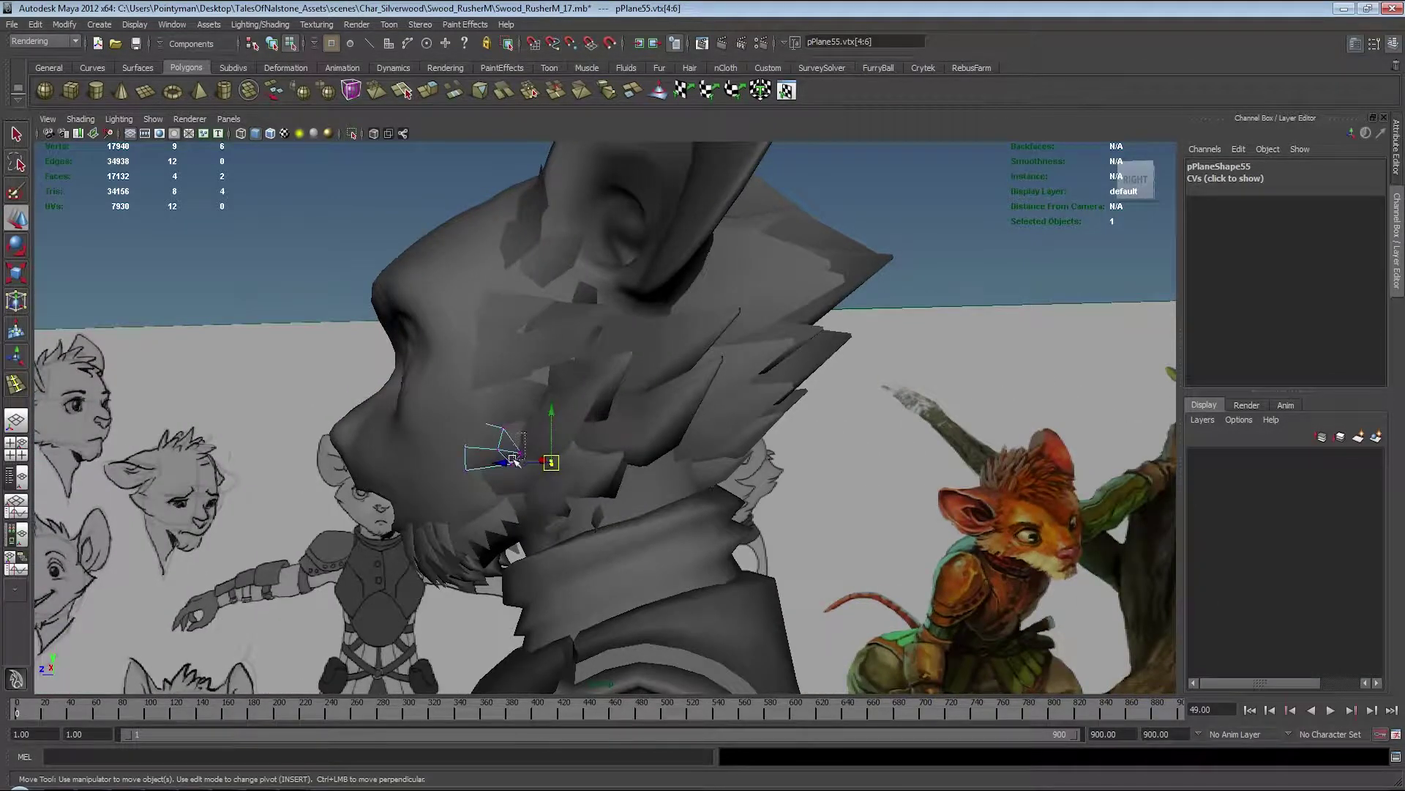
pyautogui.keyDown('alt'); pyautogui.moveTo(589, 447); pyautogui.dragTo(584, 446); pyautogui.keyUp('alt')
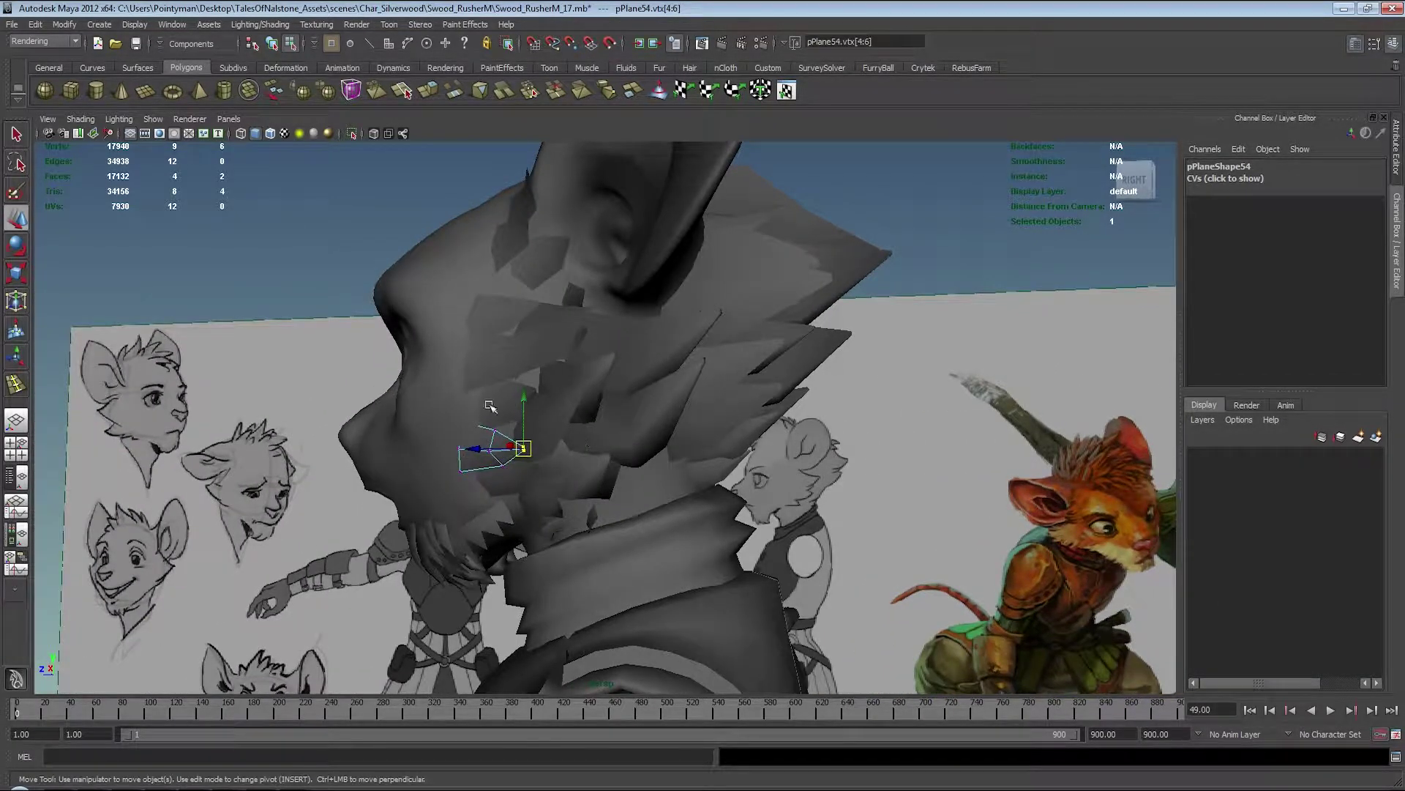
pyautogui.click(549, 380)
# Step: Return to object mode and clear the vertex selection
pyautogui.moveTo(548, 380)
pyautogui.keyDown('alt'); pyautogui.mouseDown()
pyautogui.moveTo(536, 408)
pyautogui.moveTo(589, 406)
pyautogui.mouseUp(); pyautogui.keyUp('alt')
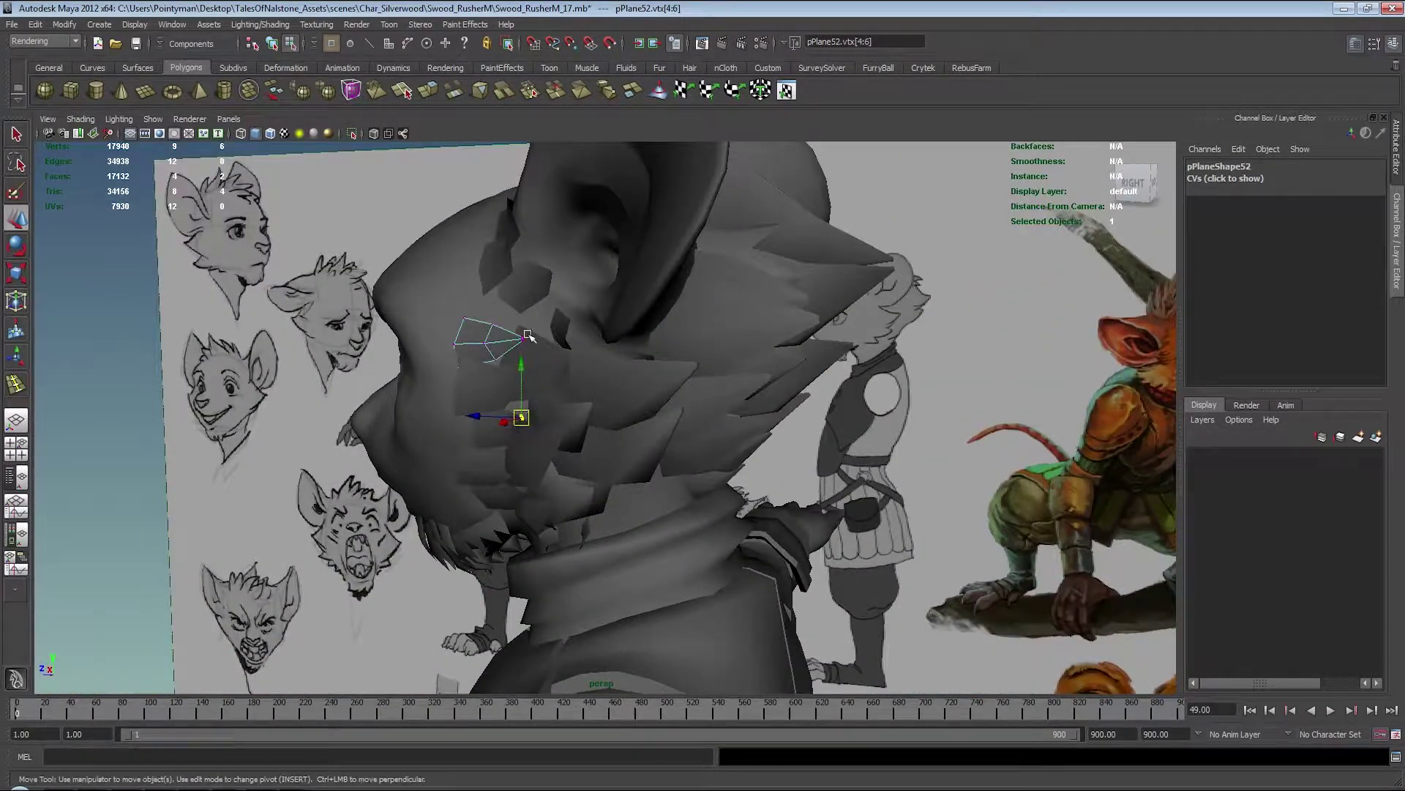
pyautogui.keyDown('alt'); pyautogui.moveTo(529, 335); pyautogui.dragTo(612, 396); pyautogui.keyUp('alt')
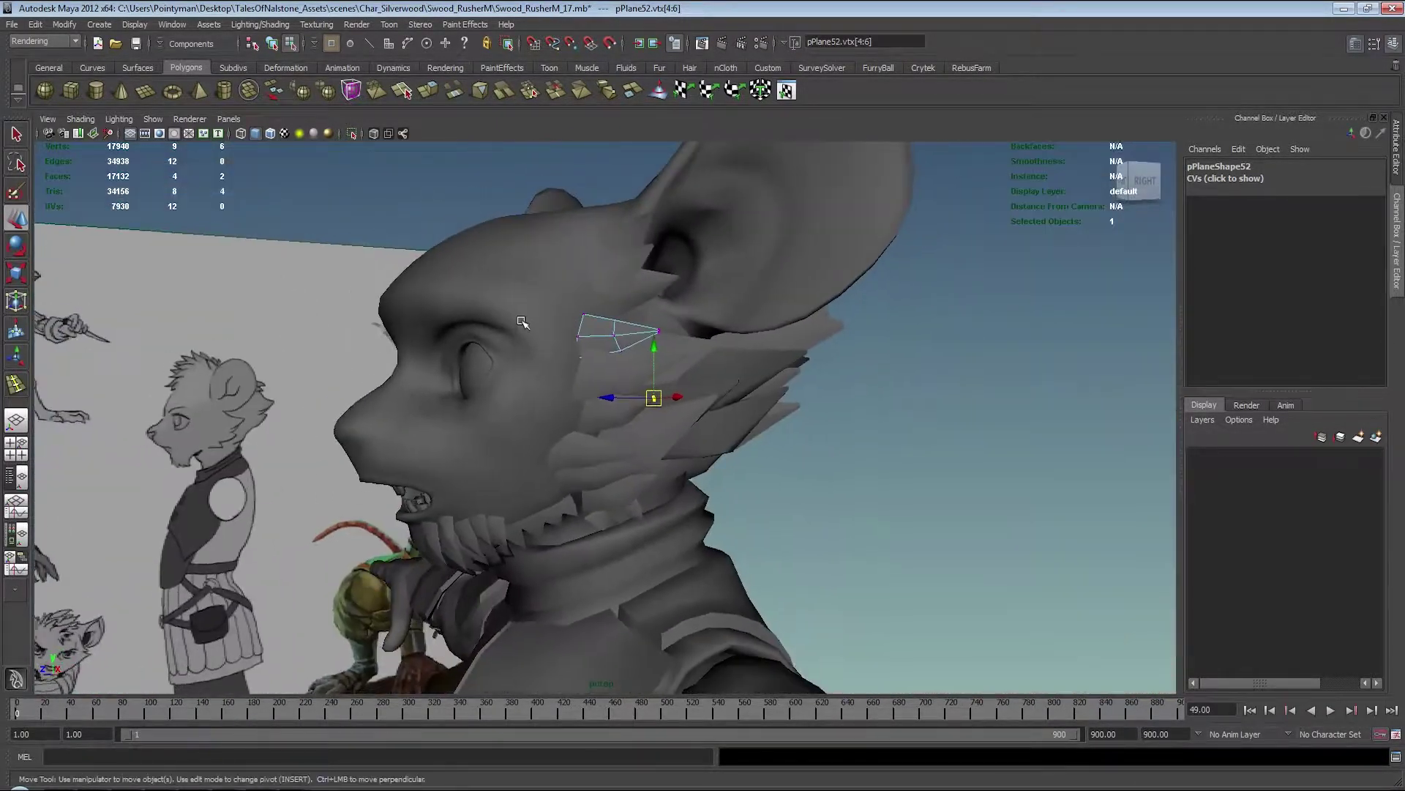
pyautogui.press('F8')
pyautogui.click(932, 337)
pyautogui.moveTo(933, 336)
pyautogui.keyDown('alt'); pyautogui.mouseDown()
pyautogui.moveTo(838, 326)
pyautogui.moveTo(912, 327)
pyautogui.moveTo(722, 252)
pyautogui.moveTo(706, 355)
pyautogui.moveTo(665, 439)
pyautogui.moveTo(654, 374)
pyautogui.moveTo(903, 304)
pyautogui.moveTo(751, 355)
pyautogui.moveTo(762, 329)
pyautogui.moveTo(545, 349)
pyautogui.moveTo(798, 345)
pyautogui.moveTo(336, 344)
pyautogui.moveTo(822, 347)
pyautogui.mouseUp(); pyautogui.keyUp('alt')
# Step: Preview the flat silhouette and select a fur card at the back of the head
pyautogui.click(610, 473)
pyautogui.click(904, 304)
pyautogui.press('7')
pyautogui.click(598, 313)
pyautogui.keyDown('alt'); pyautogui.moveTo(534, 301); pyautogui.dragTo(715, 370, button='right'); pyautogui.keyUp('alt')
pyautogui.moveTo(714, 370)
pyautogui.keyDown('alt'); pyautogui.mouseDown()
pyautogui.moveTo(636, 385)
pyautogui.moveTo(714, 388)
pyautogui.moveTo(839, 362)
pyautogui.moveTo(768, 381)
pyautogui.moveTo(637, 360)
pyautogui.moveTo(610, 372)
pyautogui.moveTo(716, 300)
pyautogui.moveTo(769, 351)
pyautogui.moveTo(746, 399)
pyautogui.moveTo(703, 355)
pyautogui.moveTo(722, 352)
pyautogui.moveTo(688, 337)
pyautogui.moveTo(690, 354)
pyautogui.moveTo(667, 352)
pyautogui.moveTo(643, 329)
pyautogui.moveTo(669, 304)
pyautogui.moveTo(636, 345)
pyautogui.moveTo(649, 319)
pyautogui.moveTo(635, 313)
pyautogui.moveTo(695, 349)
pyautogui.mouseUp(); pyautogui.keyUp('alt')
# Step: Duplicate the back fur card and adjust the copy with the scale, rotate and move tools
pyautogui.hotkey('ctrl', 'd')
pyautogui.press('r')
pyautogui.press('w')
pyautogui.press('F8')
pyautogui.press('F8')
pyautogui.click(697, 308)
pyautogui.press('e')
pyautogui.press('w')
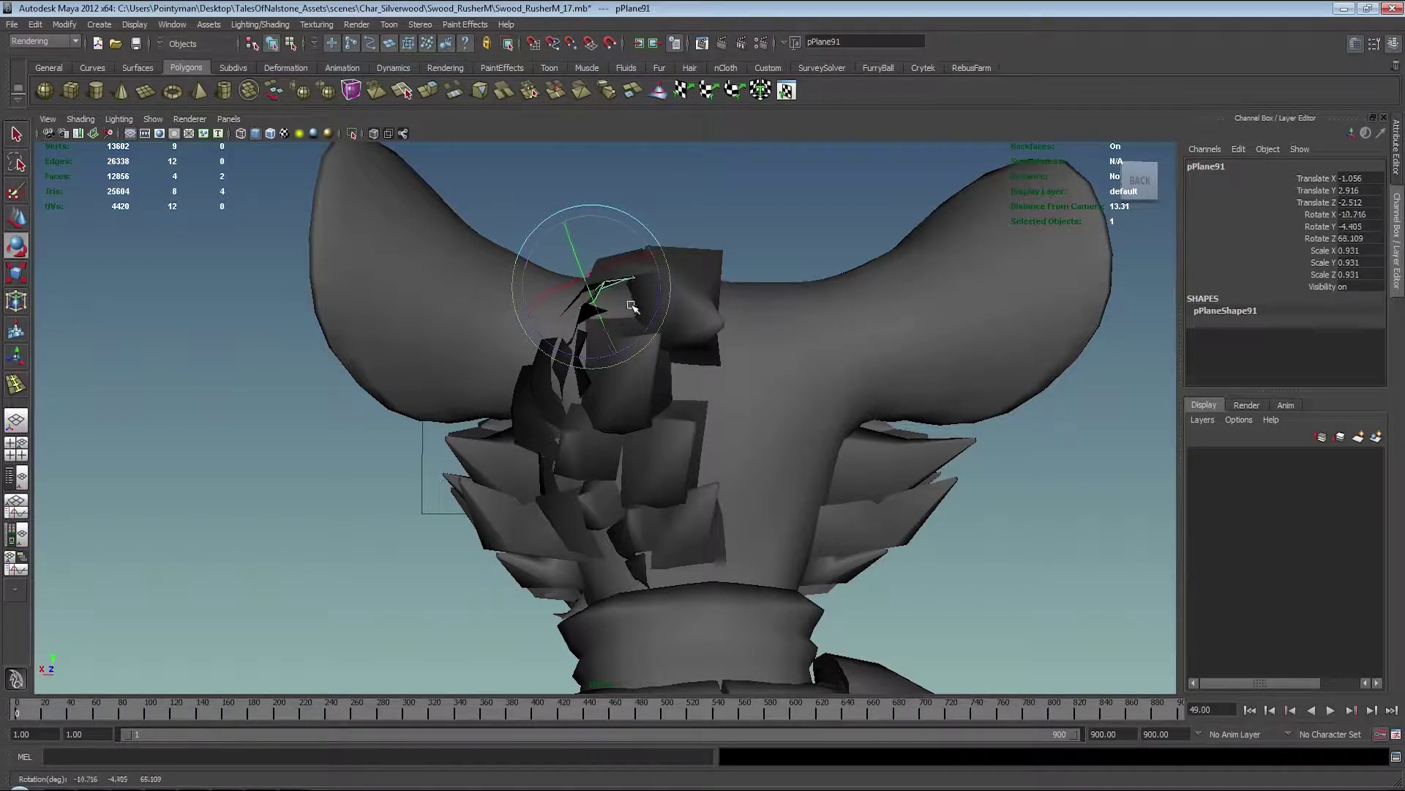
# Step: Move a single vertex of a top-of-head card left to follow the skull
pyautogui.moveTo(636, 309)
pyautogui.keyDown('alt'); pyautogui.mouseDown()
pyautogui.moveTo(651, 305)
pyautogui.moveTo(644, 314)
pyautogui.mouseUp(); pyautogui.keyUp('alt')
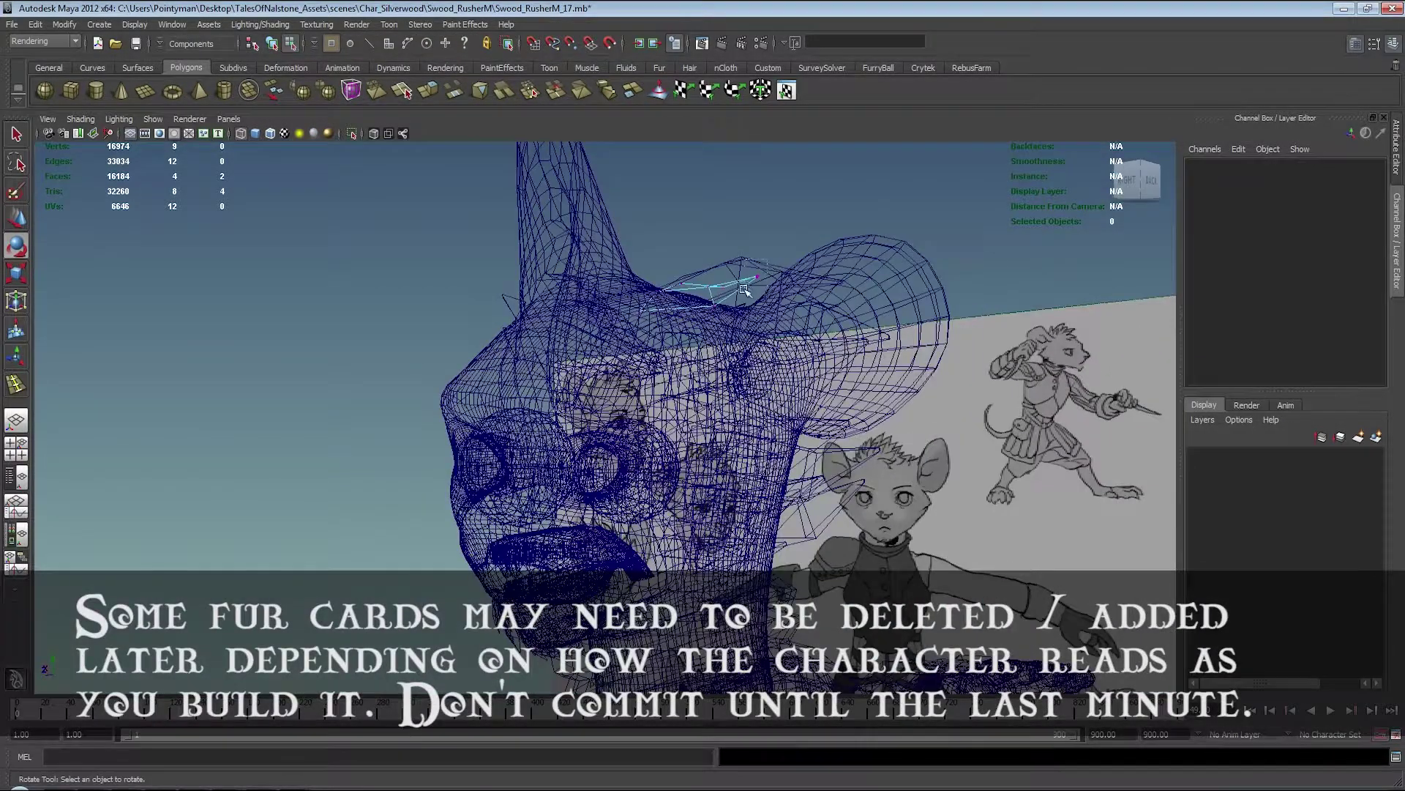
pyautogui.click(746, 291)
pyautogui.press('5')
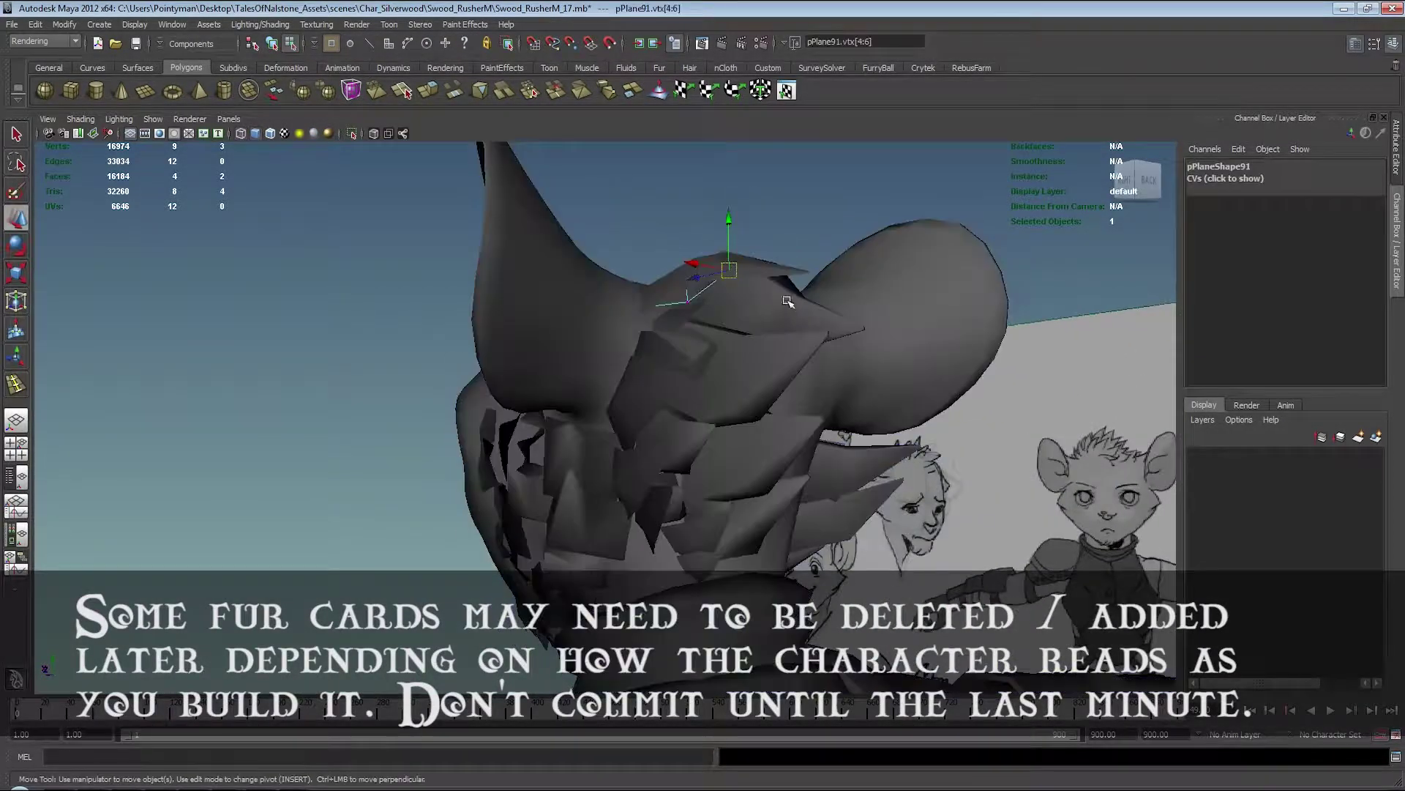
pyautogui.press('w')
pyautogui.moveTo(747, 330)
pyautogui.keyDown('alt'); pyautogui.mouseDown()
pyautogui.moveTo(751, 361)
pyautogui.moveTo(732, 371)
pyautogui.moveTo(822, 355)
pyautogui.moveTo(734, 370)
pyautogui.mouseUp(); pyautogui.keyUp('alt')
pyautogui.click(626, 315)
pyautogui.moveTo(626, 314)
pyautogui.keyDown('alt'); pyautogui.mouseDown()
pyautogui.moveTo(586, 314)
pyautogui.moveTo(628, 322)
pyautogui.moveTo(596, 326)
pyautogui.moveTo(620, 334)
pyautogui.moveTo(615, 406)
pyautogui.moveTo(787, 374)
pyautogui.mouseUp(); pyautogui.keyUp('alt')
pyautogui.click(624, 321)
pyautogui.moveTo(787, 373); pyautogui.dragTo(756, 382, button='middle')
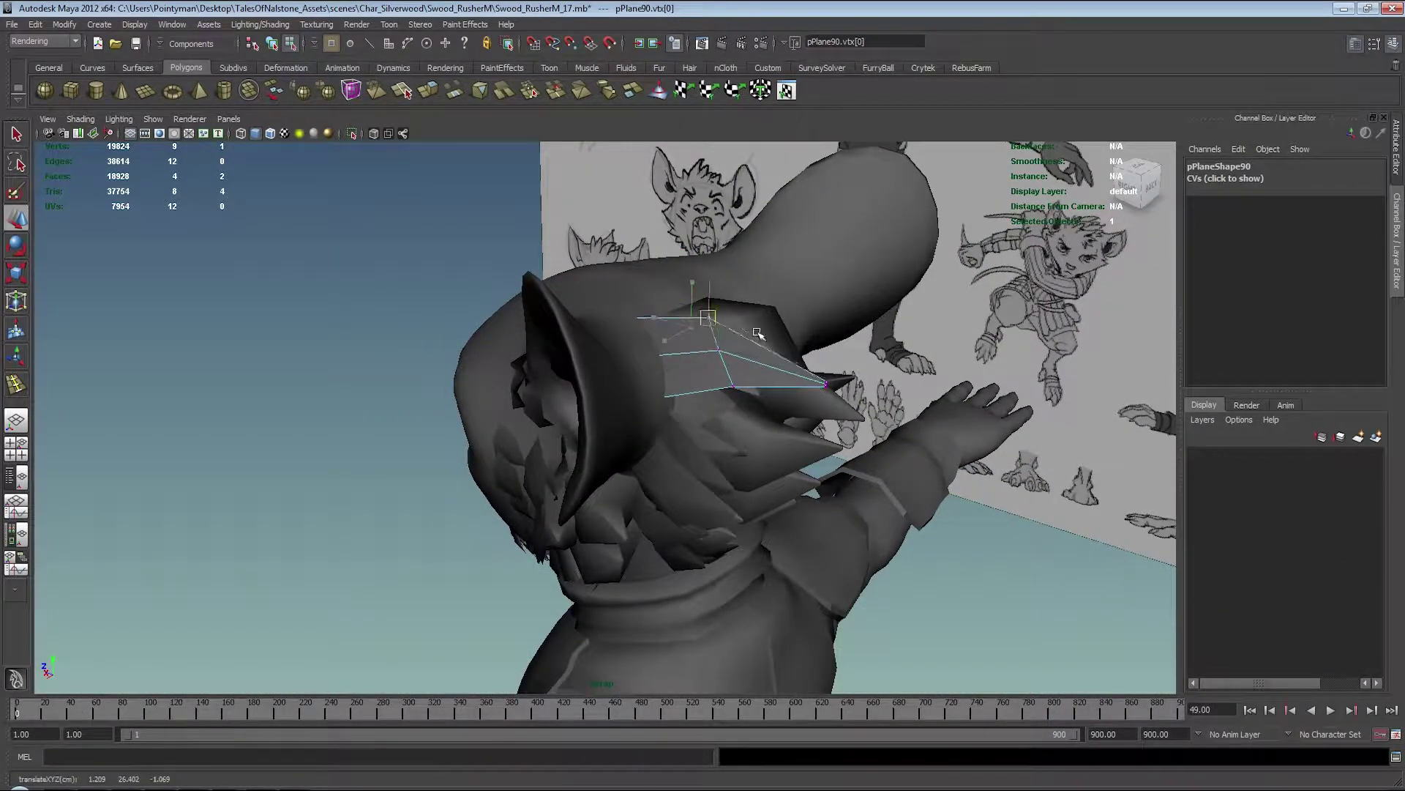
# Step: Select pPlane90's vertices and check their fit in the four-view layout
pyautogui.moveTo(769, 334)
pyautogui.keyDown('alt'); pyautogui.mouseDown()
pyautogui.moveTo(691, 315)
pyautogui.moveTo(630, 359)
pyautogui.moveTo(644, 338)
pyautogui.moveTo(601, 336)
pyautogui.mouseUp(); pyautogui.keyUp('alt')
pyautogui.click(714, 235)
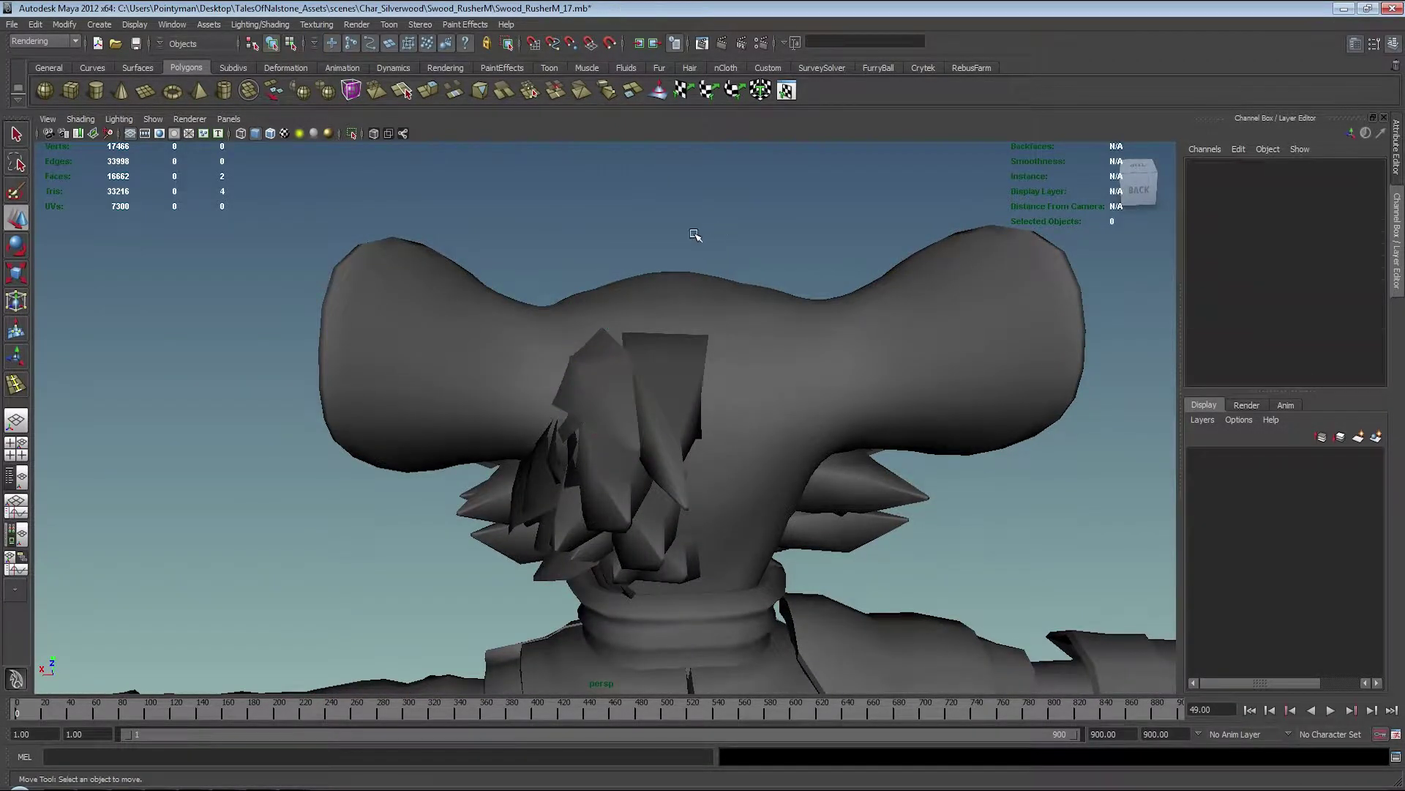
pyautogui.click(614, 359)
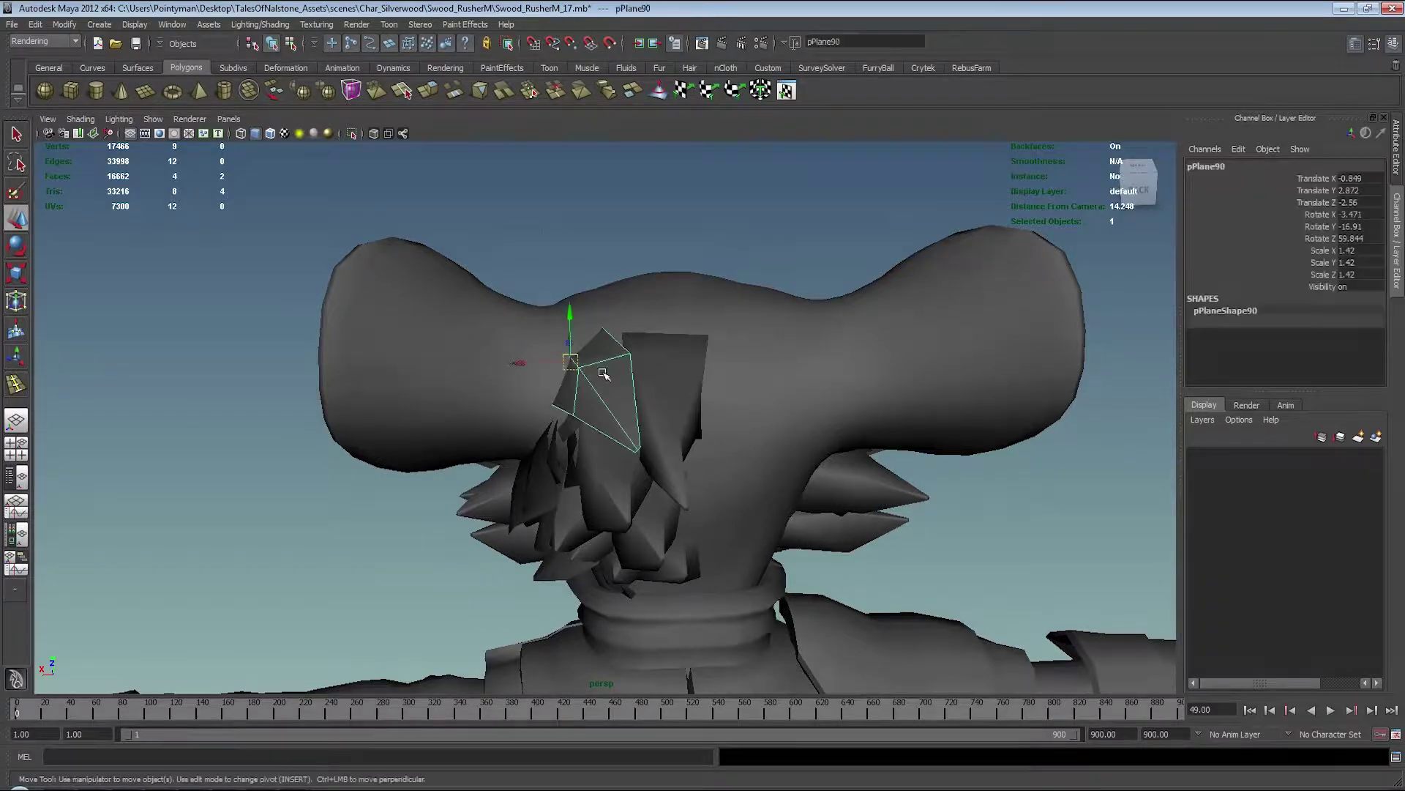
pyautogui.moveTo(565, 314)
pyautogui.keyDown('alt'); pyautogui.mouseDown()
pyautogui.moveTo(800, 297)
pyautogui.moveTo(770, 358)
pyautogui.moveTo(790, 366)
pyautogui.moveTo(785, 330)
pyautogui.moveTo(861, 582)
pyautogui.mouseUp(); pyautogui.keyUp('alt')
pyautogui.click(801, 312)
pyautogui.press('F8')
pyautogui.press('space')
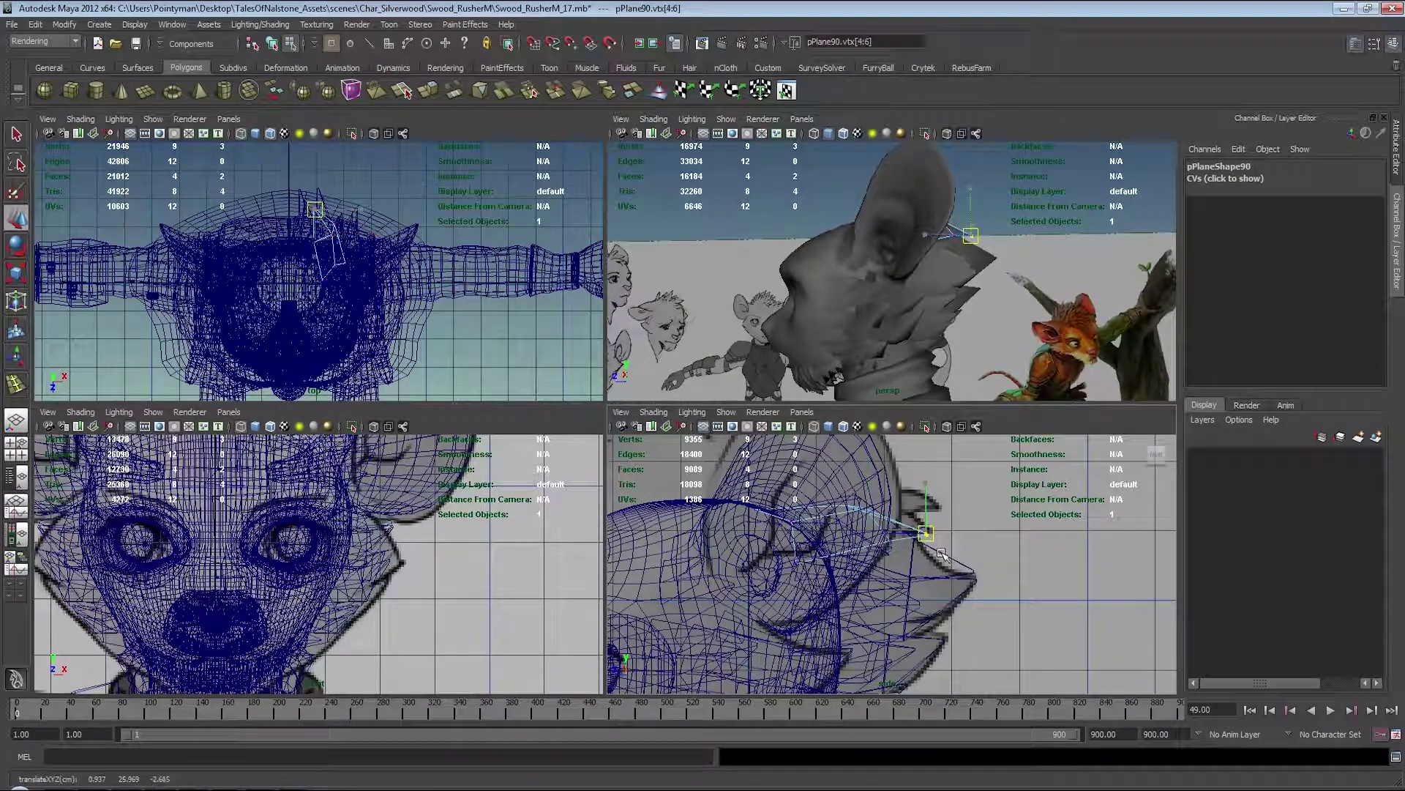
pyautogui.press('space')
pyautogui.keyDown('alt'); pyautogui.moveTo(1033, 217); pyautogui.dragTo(669, 254); pyautogui.keyUp('alt')
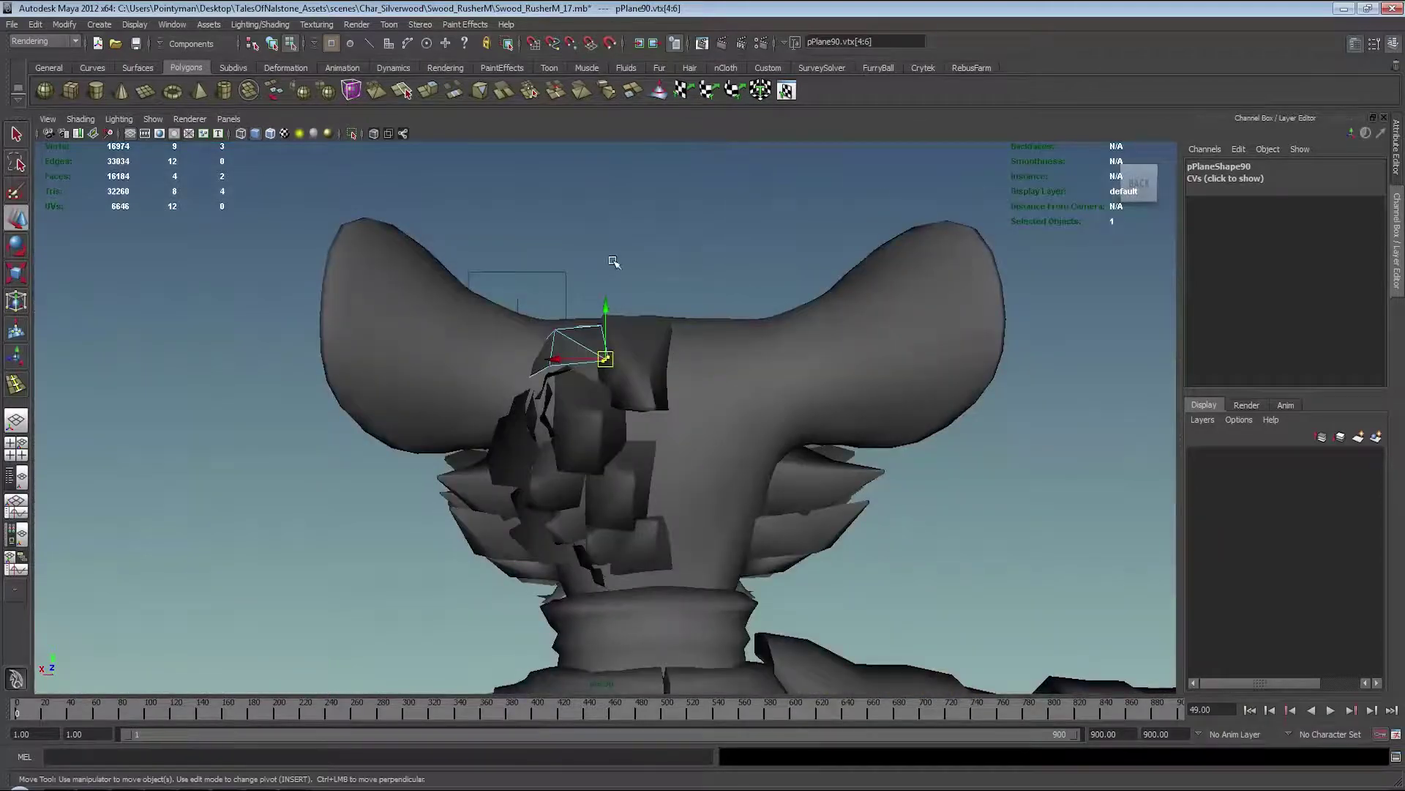
# Step: Check the character's silhouette from the back with full lighting
pyautogui.click(669, 254)
pyautogui.press('F8')
pyautogui.moveTo(581, 323)
pyautogui.keyDown('alt'); pyautogui.mouseDown()
pyautogui.moveTo(662, 302)
pyautogui.moveTo(731, 305)
pyautogui.moveTo(357, 307)
pyautogui.moveTo(669, 376)
pyautogui.mouseUp(); pyautogui.keyUp('alt')
pyautogui.press('7')
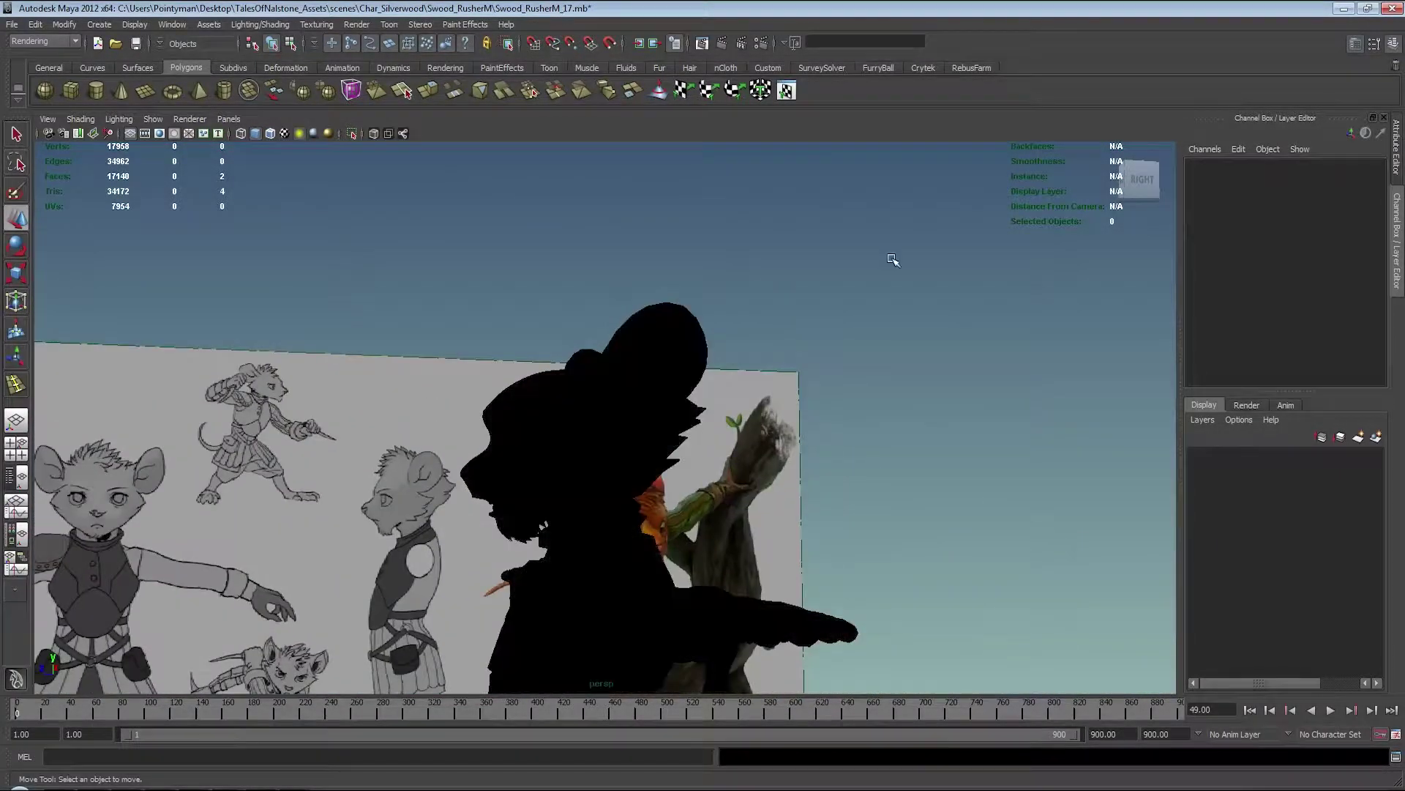
pyautogui.moveTo(891, 264)
pyautogui.keyDown('alt'); pyautogui.mouseDown()
pyautogui.moveTo(838, 348)
pyautogui.moveTo(612, 367)
pyautogui.moveTo(703, 362)
pyautogui.moveTo(539, 402)
pyautogui.moveTo(708, 424)
pyautogui.mouseUp(); pyautogui.keyUp('alt')
pyautogui.press('5')
# Step: Marquee-select the back-of-head fur cards and group them into group1
pyautogui.moveTo(783, 507)
pyautogui.mouseDown()
pyautogui.moveTo(910, 464)
pyautogui.moveTo(660, 363)
pyautogui.mouseUp()
pyautogui.moveTo(659, 363)
pyautogui.keyDown('alt'); pyautogui.mouseDown(button='right')
pyautogui.moveTo(633, 358)
pyautogui.moveTo(630, 329)
pyautogui.mouseUp(button='right'); pyautogui.keyUp('alt')
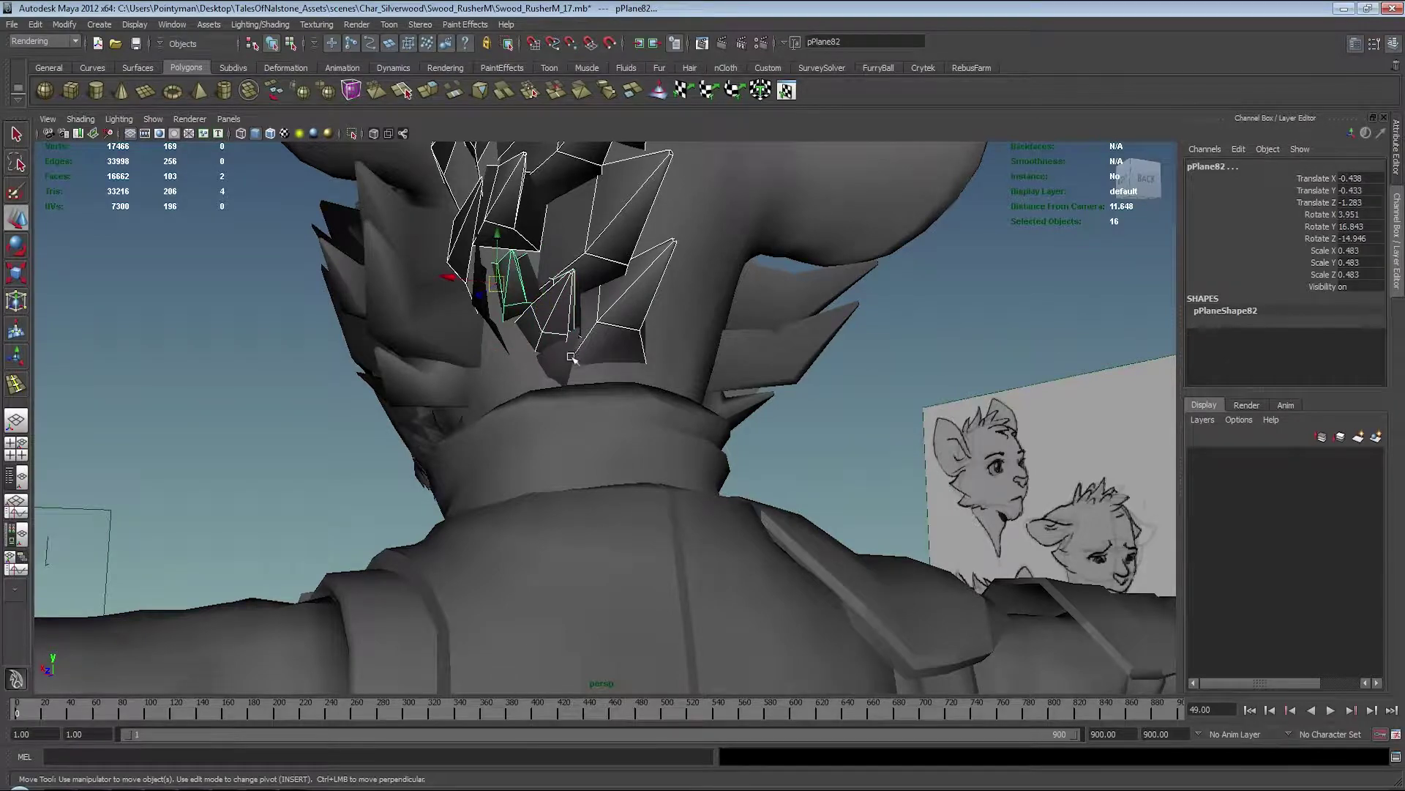
pyautogui.keyDown('alt'); pyautogui.moveTo(615, 318); pyautogui.dragTo(535, 321); pyautogui.keyUp('alt')
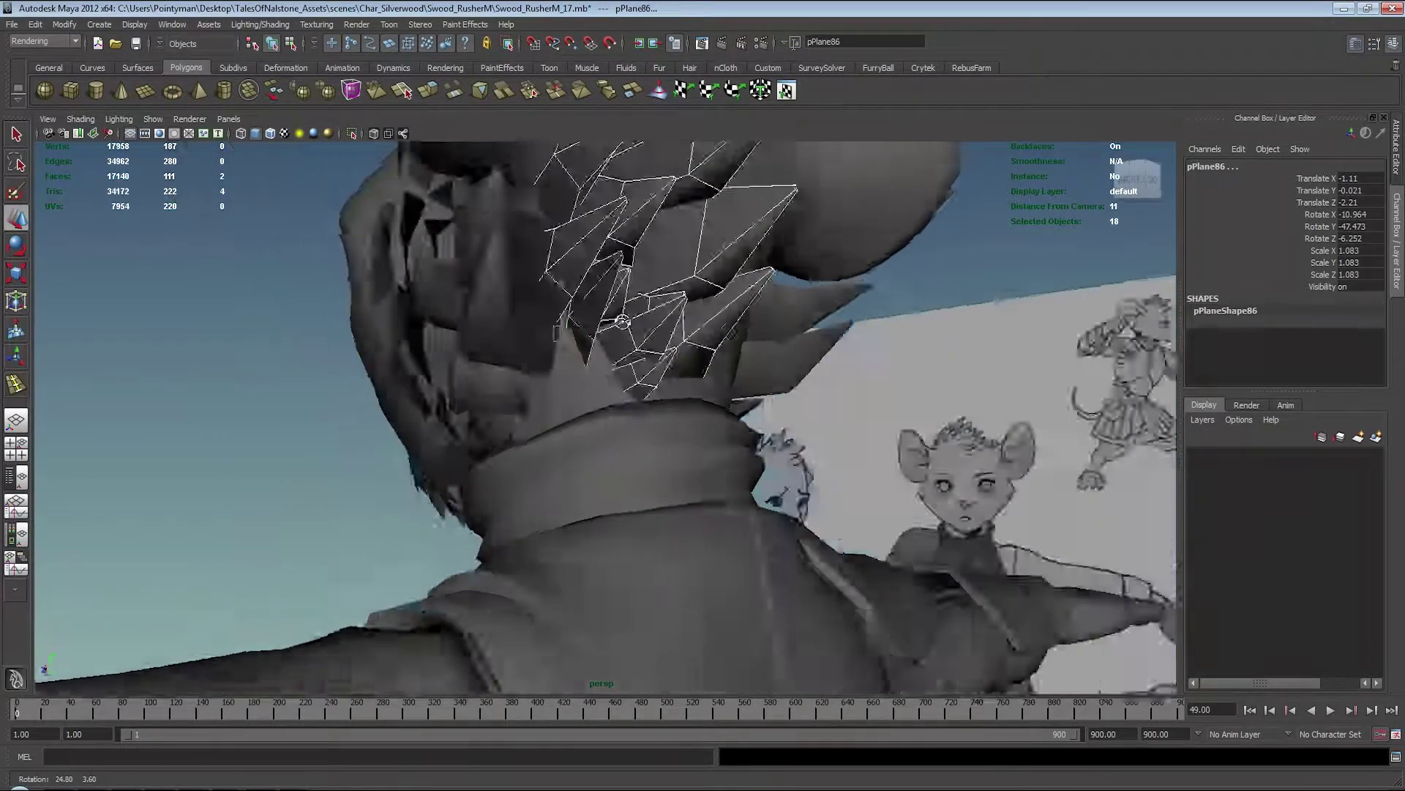
pyautogui.keyDown('alt'); pyautogui.moveTo(647, 322); pyautogui.dragTo(673, 349); pyautogui.keyUp('alt')
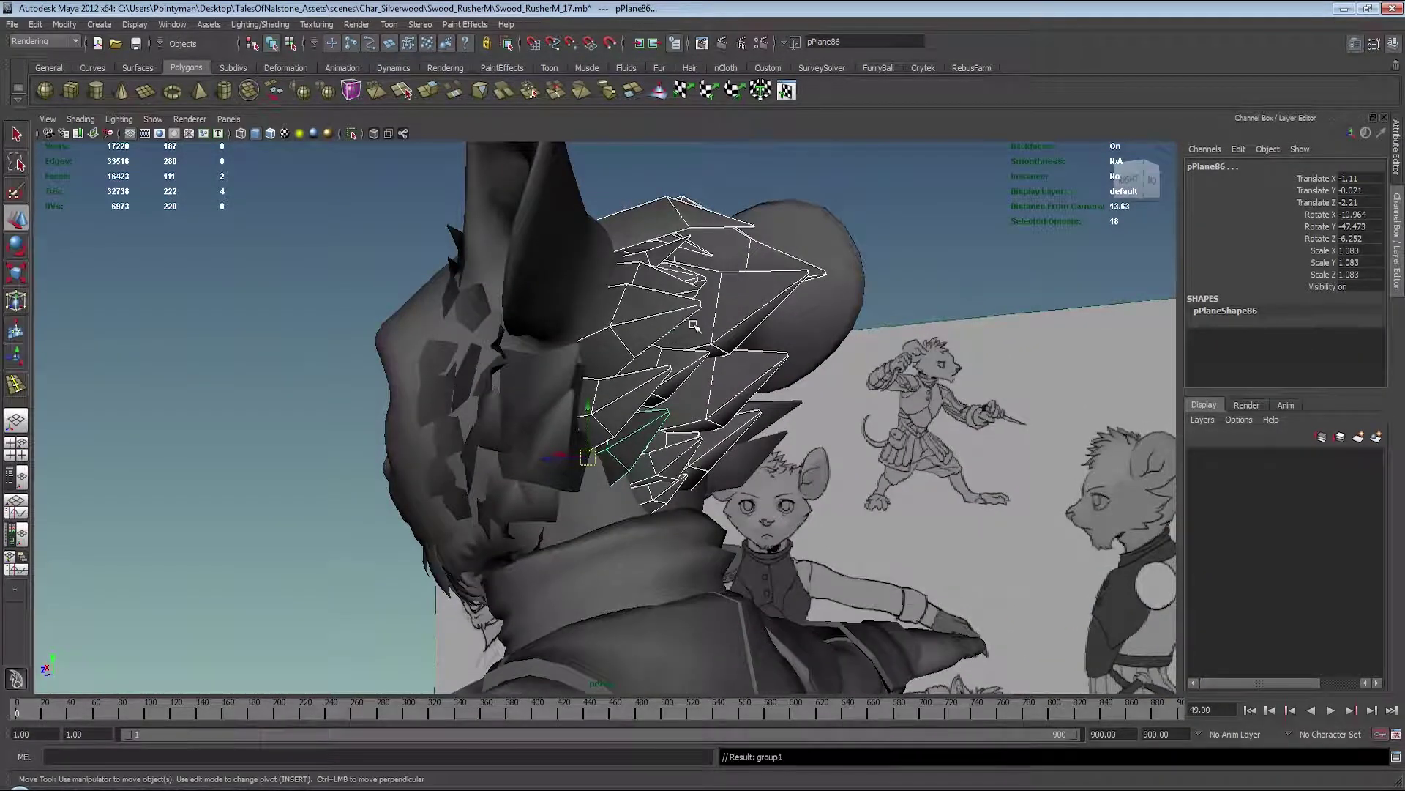
pyautogui.press('Up')
pyautogui.moveTo(669, 332)
pyautogui.keyDown('alt'); pyautogui.mouseDown()
pyautogui.moveTo(782, 244)
pyautogui.moveTo(676, 502)
pyautogui.mouseUp(); pyautogui.keyUp('alt')
pyautogui.press('Down')
pyautogui.press('Up')
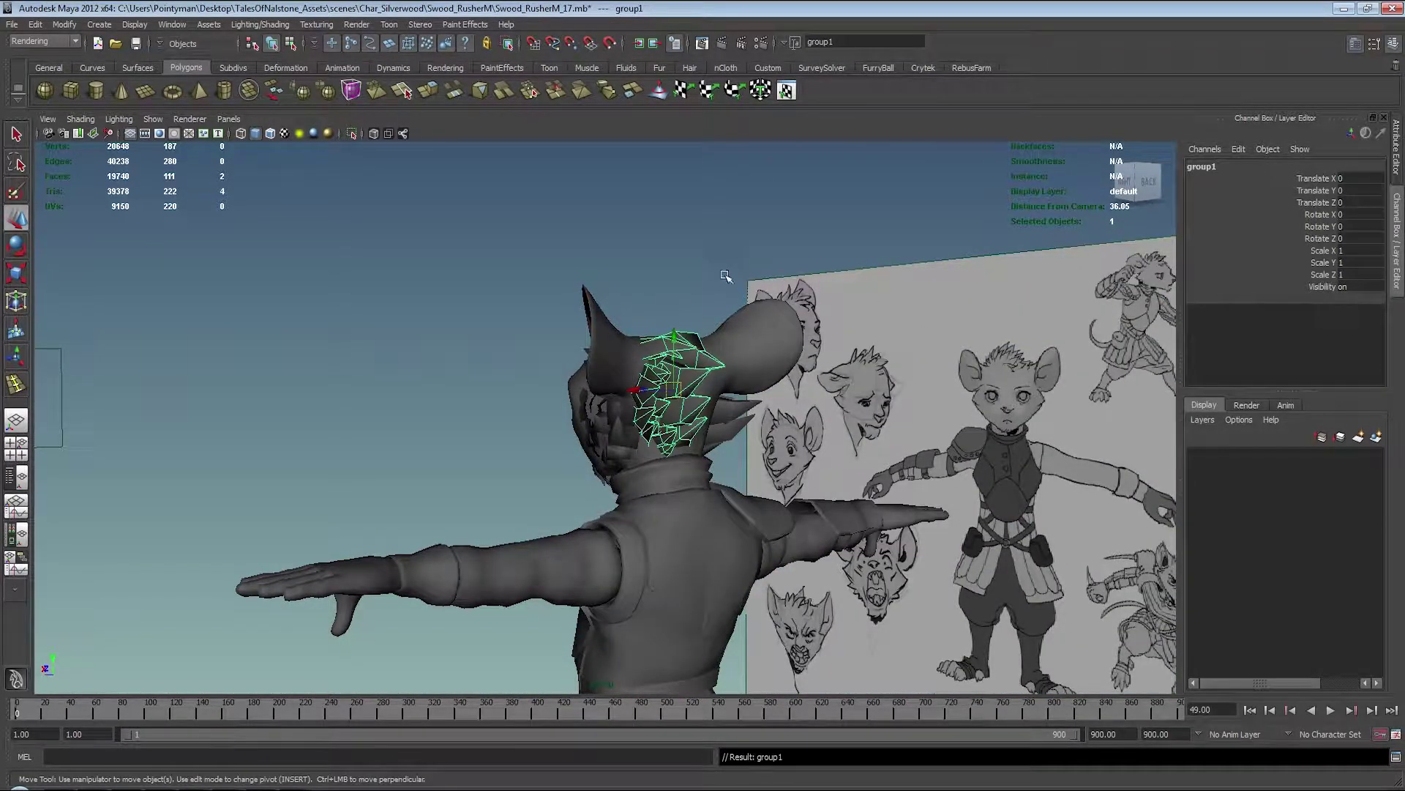
# Step: Freeze transformations on all fur cards inside group1 using the Outliner
pyautogui.hotkey('shift', 'o')
pyautogui.scroll(-5, 233, 439)
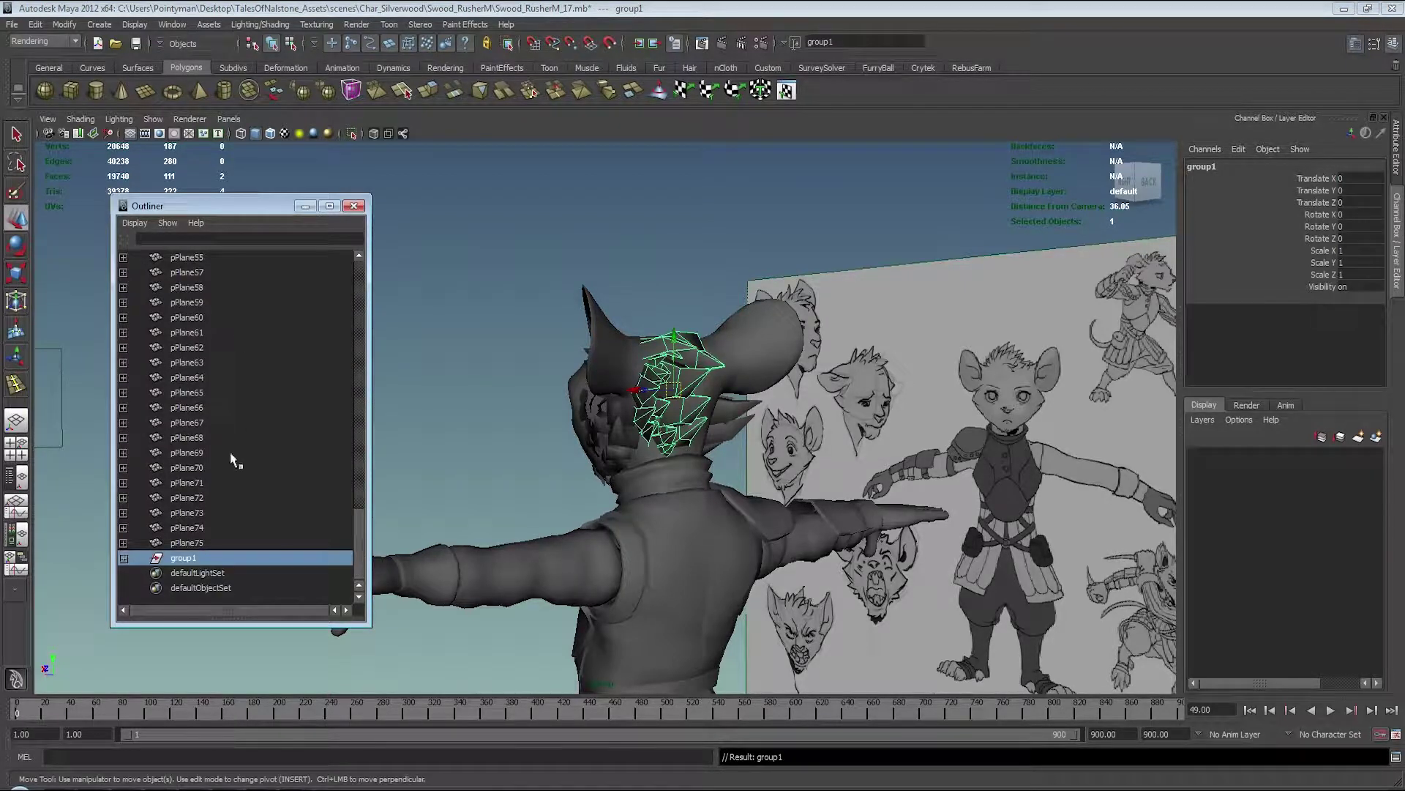
pyautogui.click(124, 558)
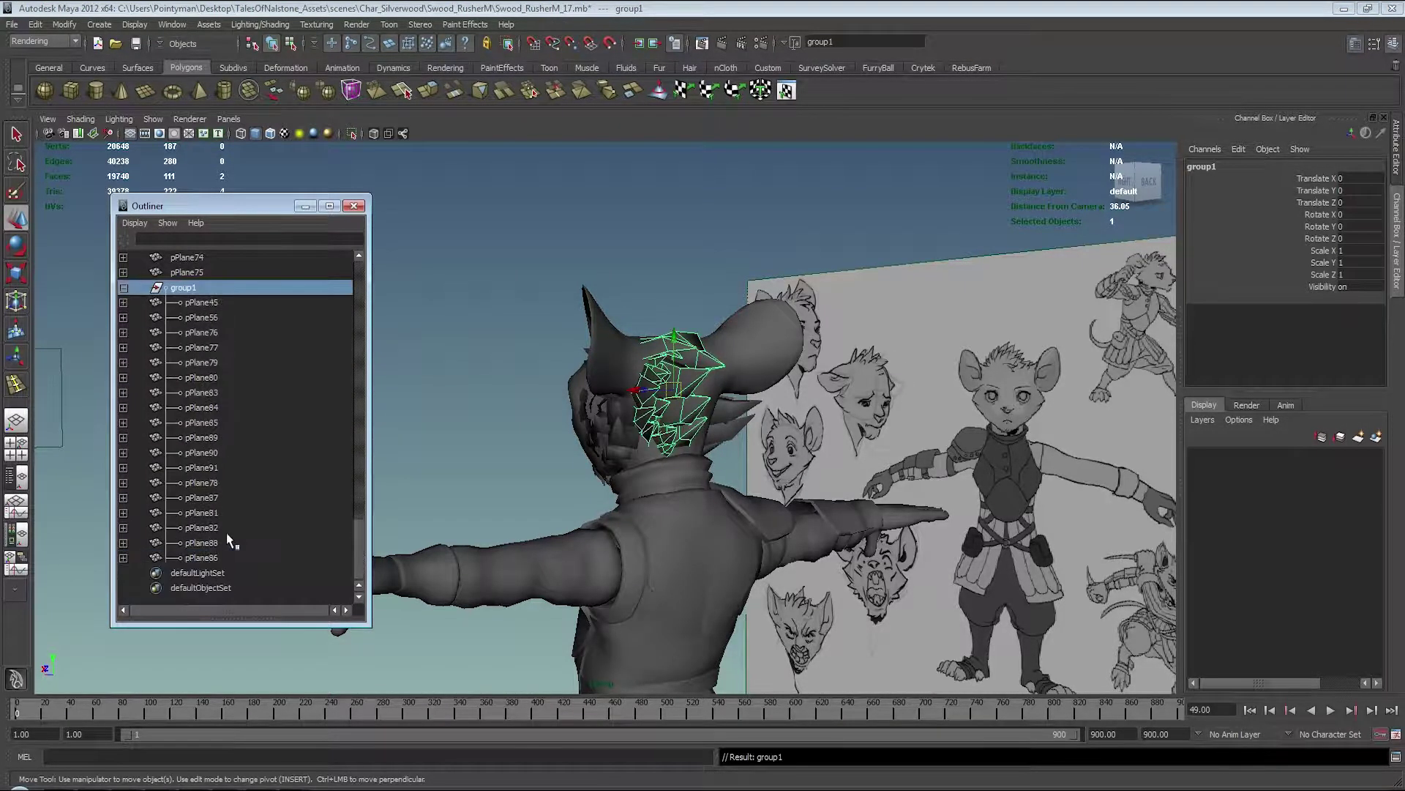
pyautogui.click(201, 302)
pyautogui.keyDown('shift'); pyautogui.click(200, 558); pyautogui.keyUp('shift')
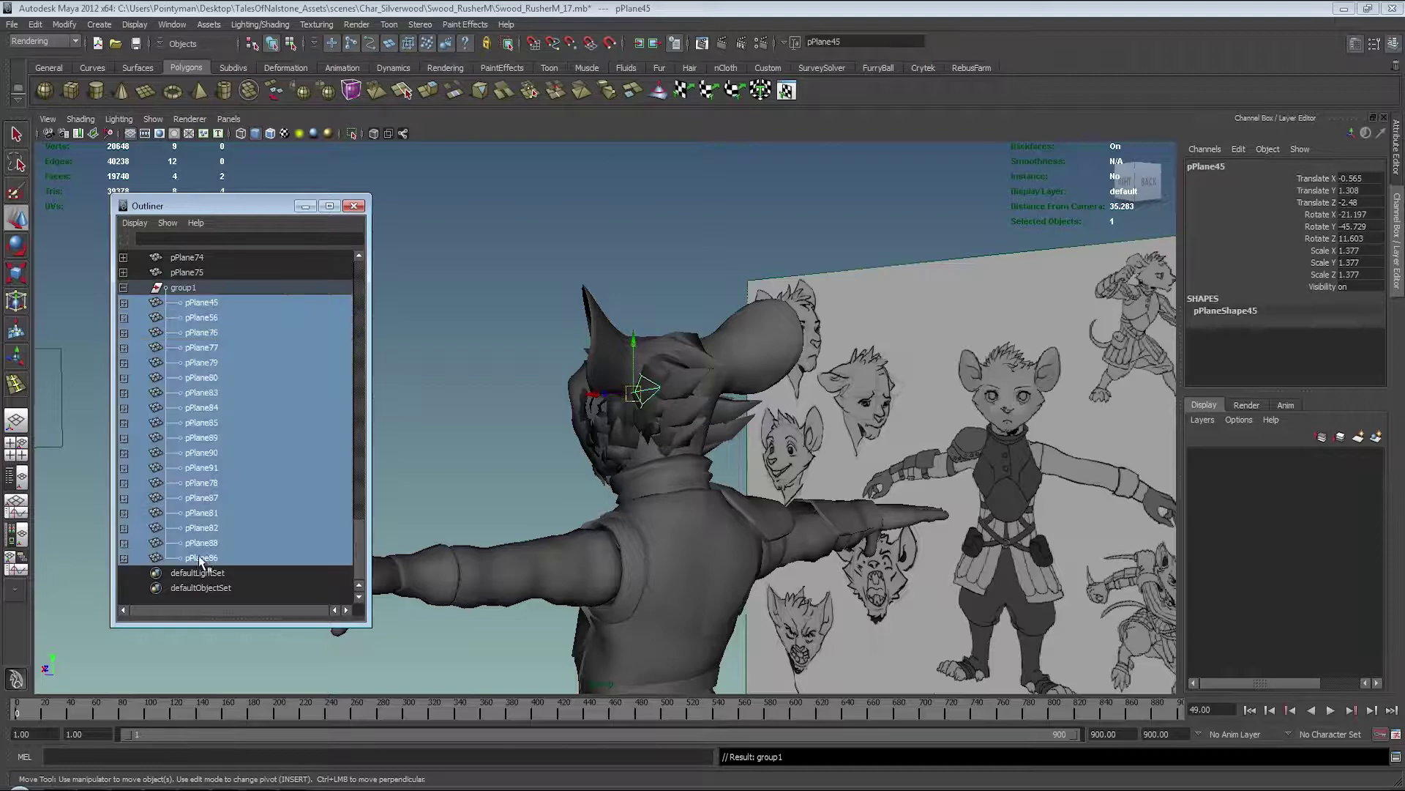
pyautogui.rightClick(819, 331)
pyautogui.click(817, 345)
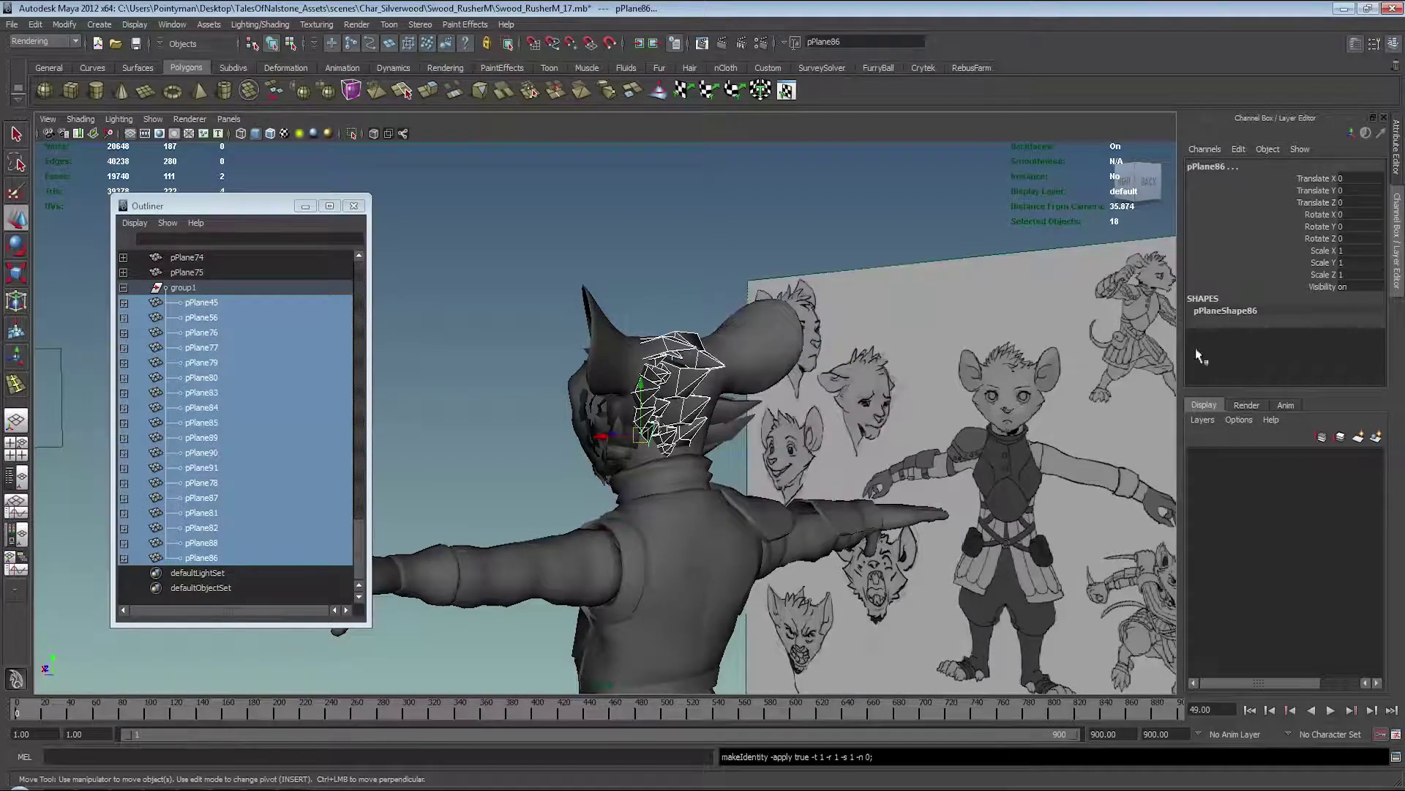
pyautogui.keyDown('alt'); pyautogui.moveTo(812, 330); pyautogui.dragTo(787, 319); pyautogui.keyUp('alt')
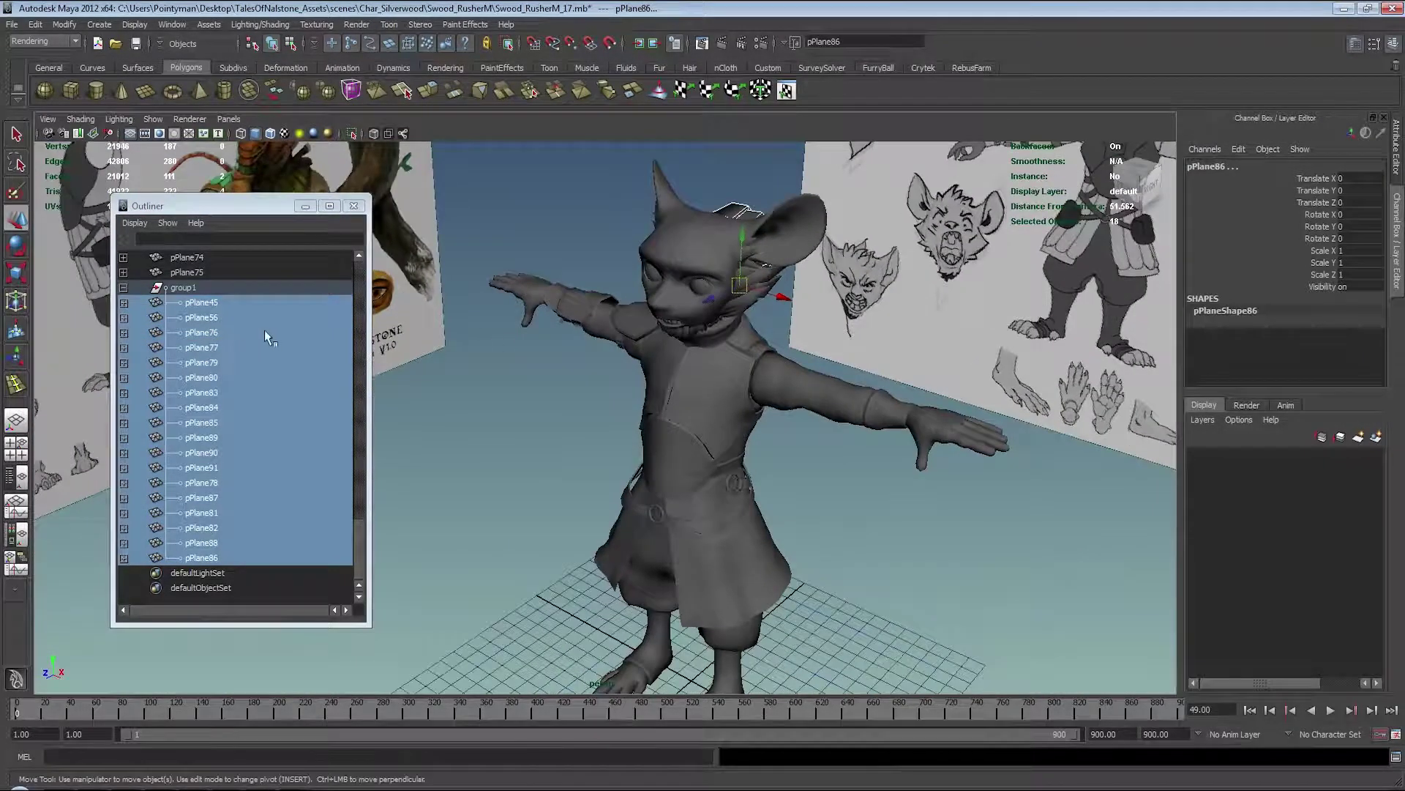
# Step: Create a mirrored copy of group1 with Scale X -1
pyautogui.click(182, 286)
pyautogui.keyDown('alt'); pyautogui.moveTo(659, 506); pyautogui.dragTo(679, 571); pyautogui.keyUp('alt')
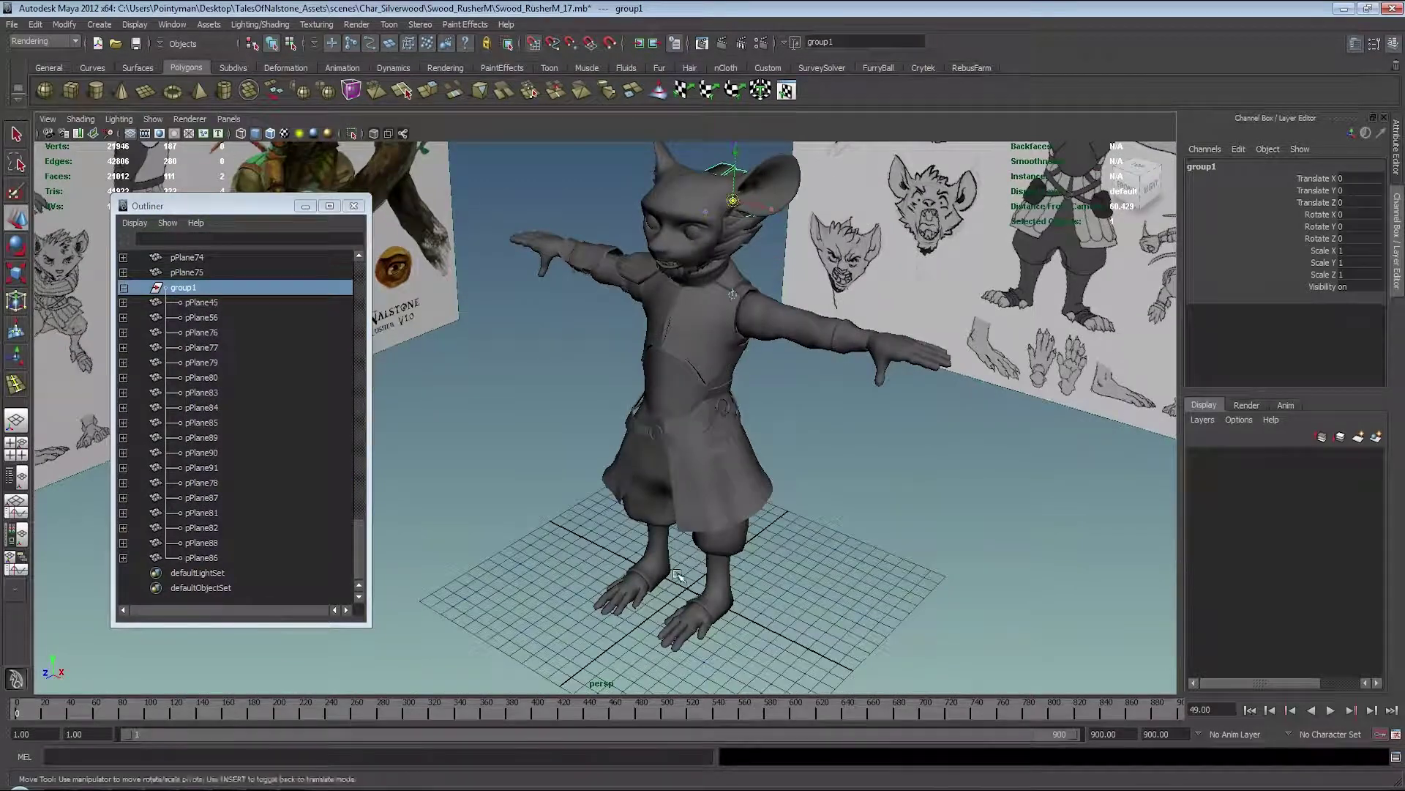
pyautogui.keyDown('shift'); pyautogui.moveTo(826, 486); pyautogui.dragTo(812, 466, button='right'); pyautogui.keyUp('shift')
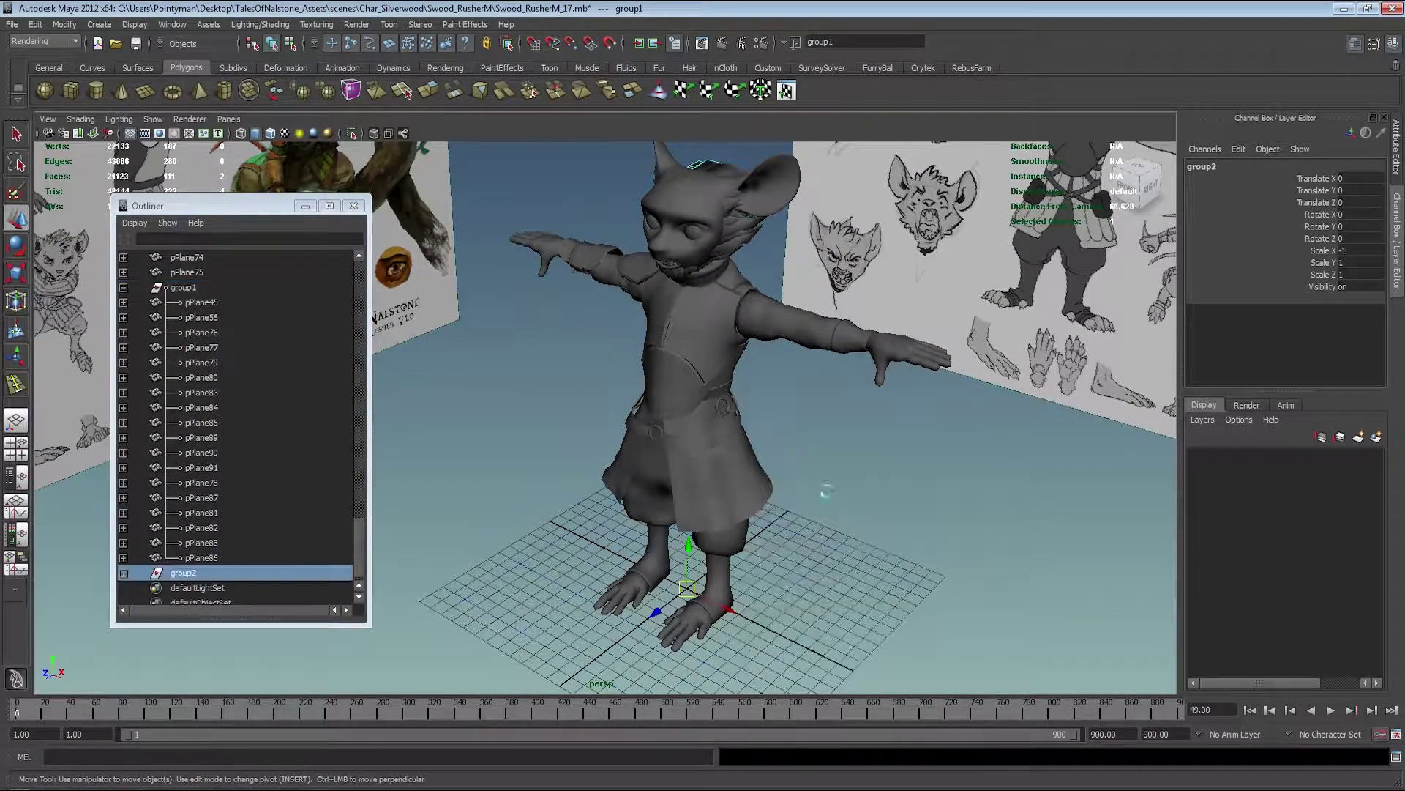
pyautogui.click(352, 208)
pyautogui.keyDown('alt'); pyautogui.moveTo(658, 330); pyautogui.dragTo(596, 227); pyautogui.keyUp('alt')
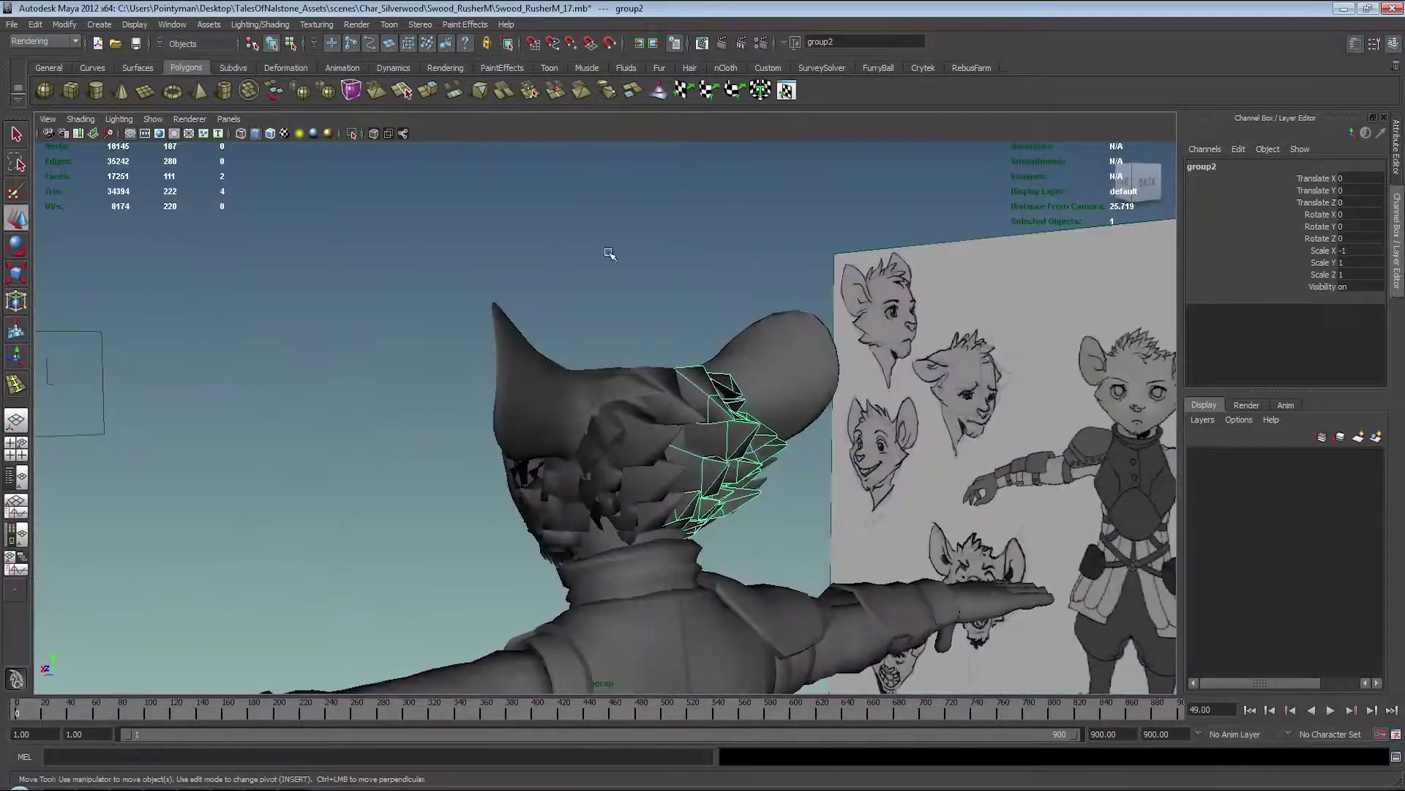
pyautogui.moveTo(669, 444)
pyautogui.mouseDown()
pyautogui.moveTo(765, 353)
pyautogui.moveTo(744, 322)
pyautogui.mouseUp()
# Step: Pull the vertices of central card pPlane76 to close the gap
pyautogui.click(566, 352)
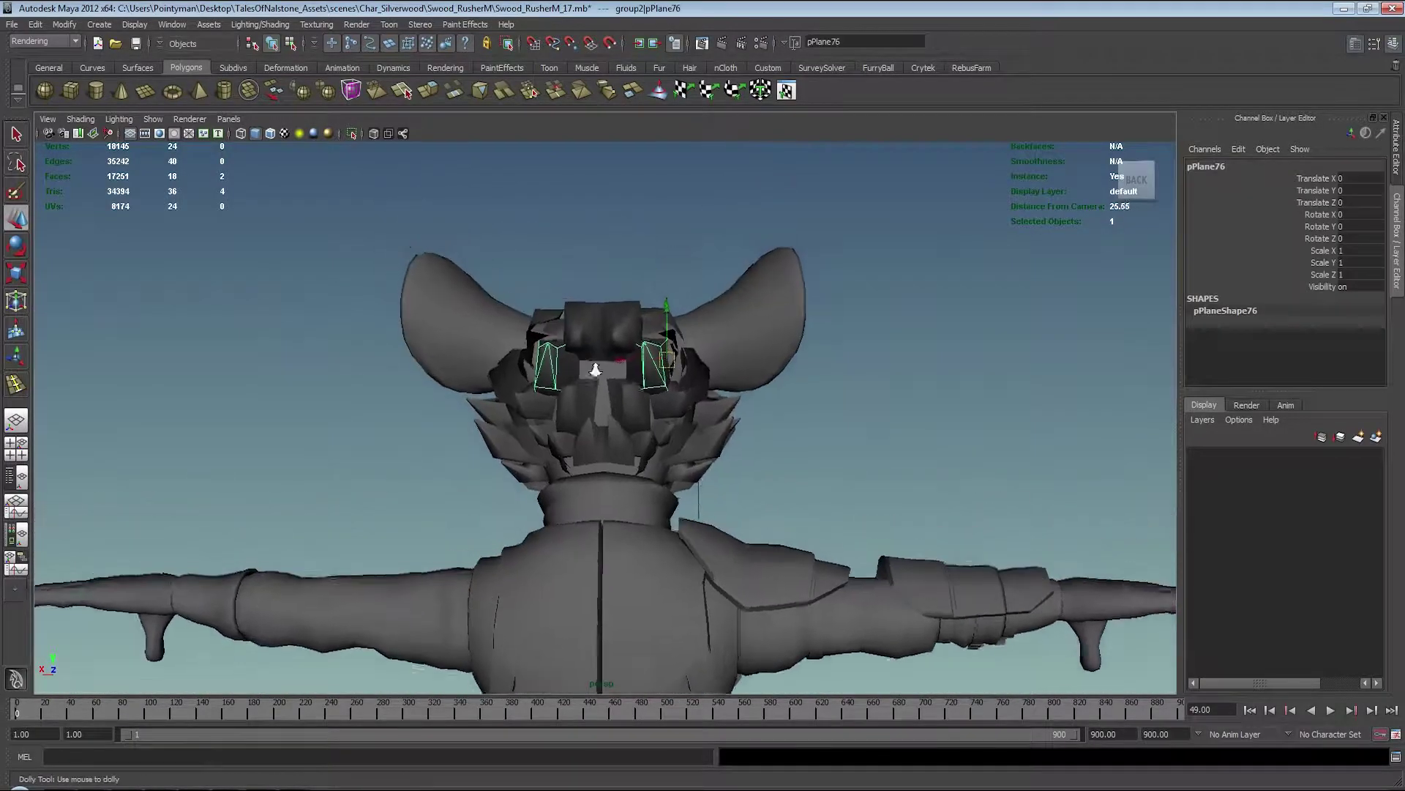
pyautogui.scroll(3, 555, 341)
pyautogui.keyDown('alt'); pyautogui.moveTo(555, 340); pyautogui.dragTo(593, 282); pyautogui.keyUp('alt')
pyautogui.press('F8')
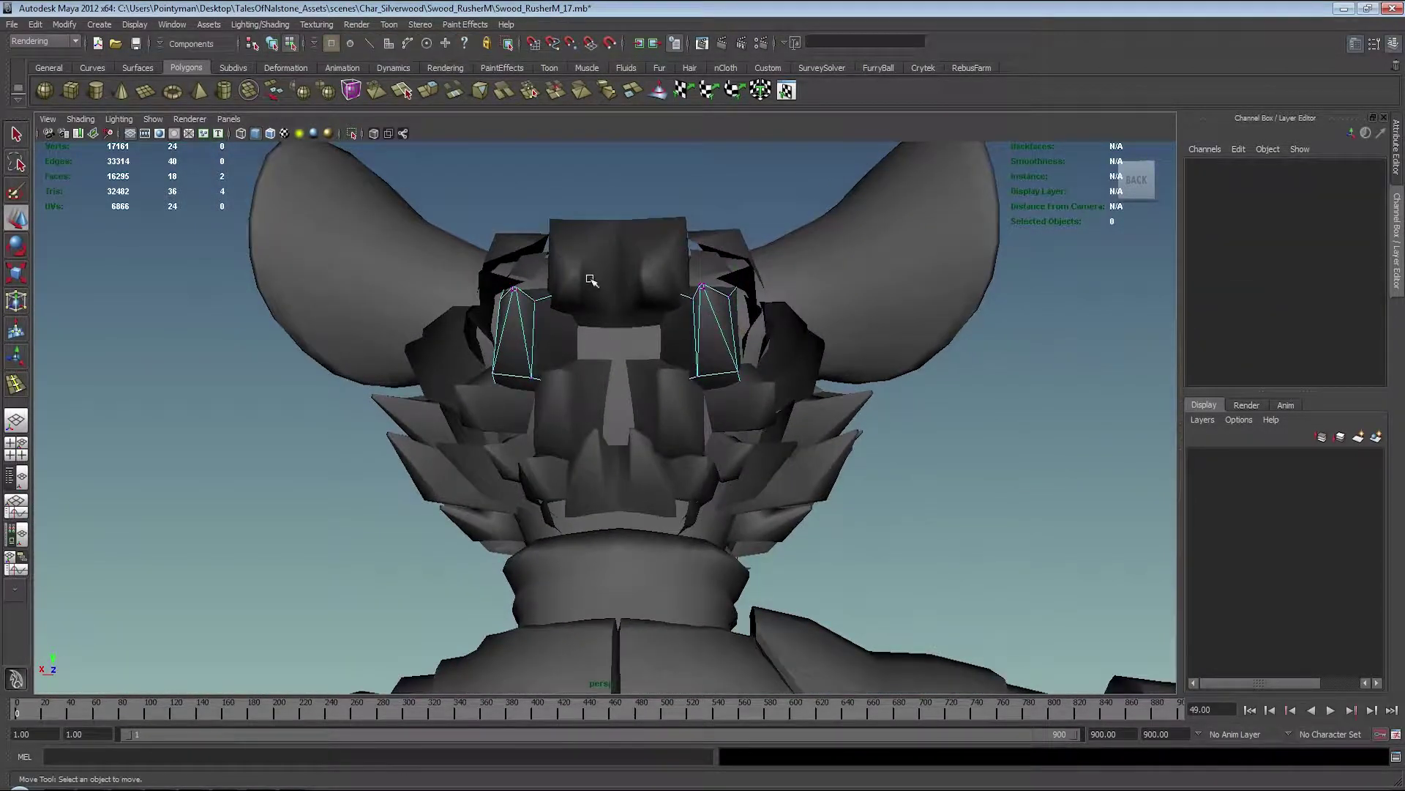
pyautogui.press('4')
pyautogui.click(573, 379)
pyautogui.scroll(-3, 572, 384)
pyautogui.press('5')
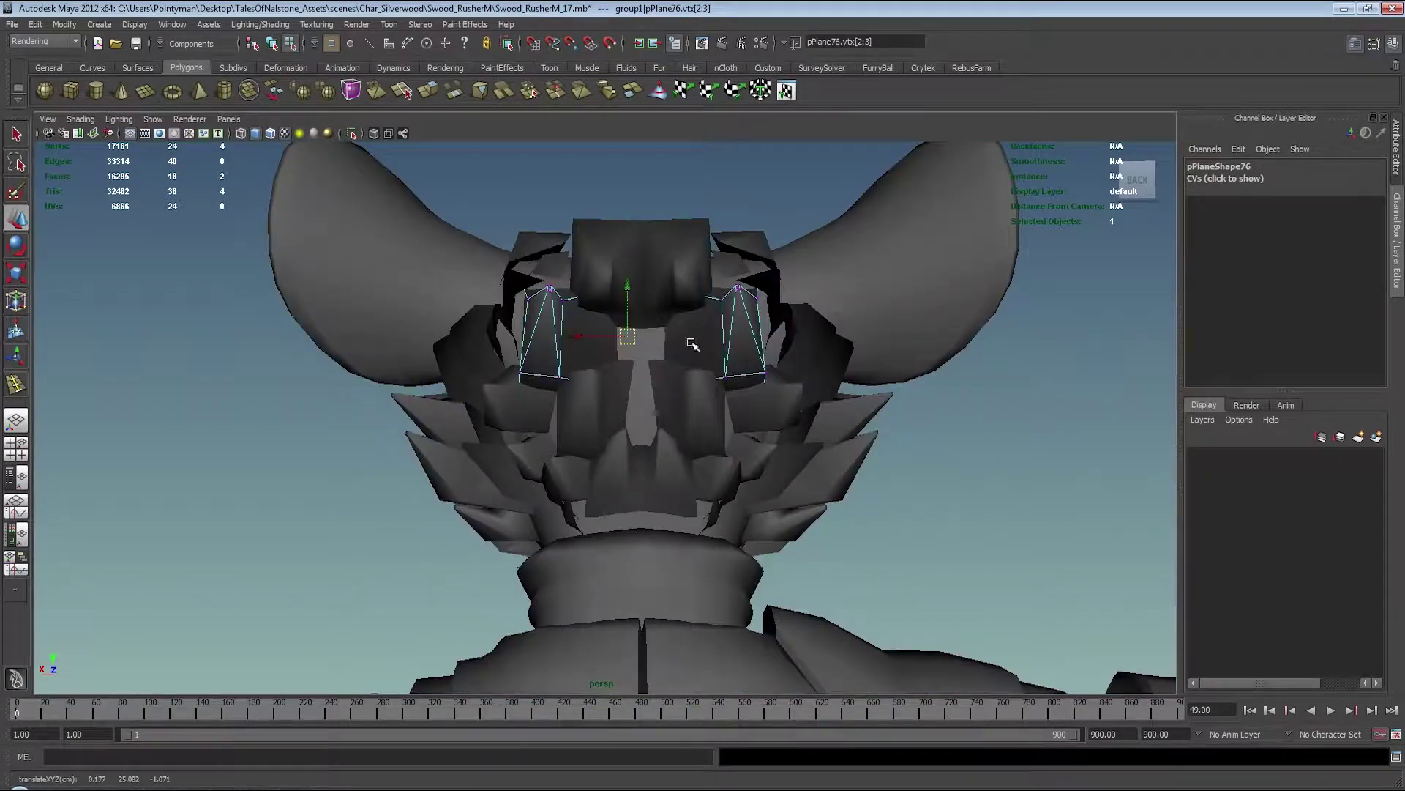
pyautogui.moveTo(660, 292)
pyautogui.keyDown('alt'); pyautogui.mouseDown()
pyautogui.moveTo(635, 285)
pyautogui.moveTo(691, 290)
pyautogui.moveTo(660, 418)
pyautogui.mouseUp(); pyautogui.keyUp('alt')
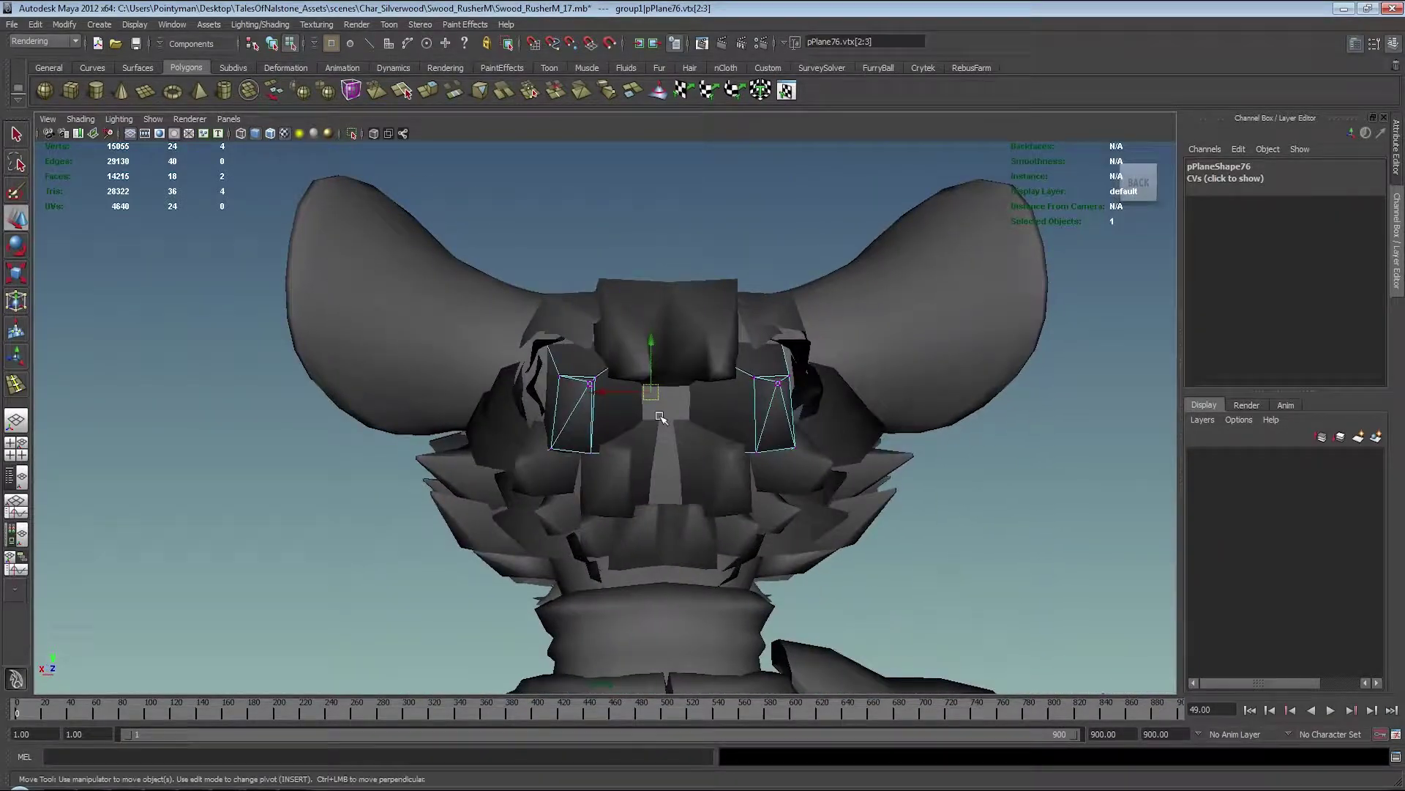
# Step: Clear the vertex selection and check the central cards from a side angle
pyautogui.click(668, 264)
pyautogui.click(665, 434)
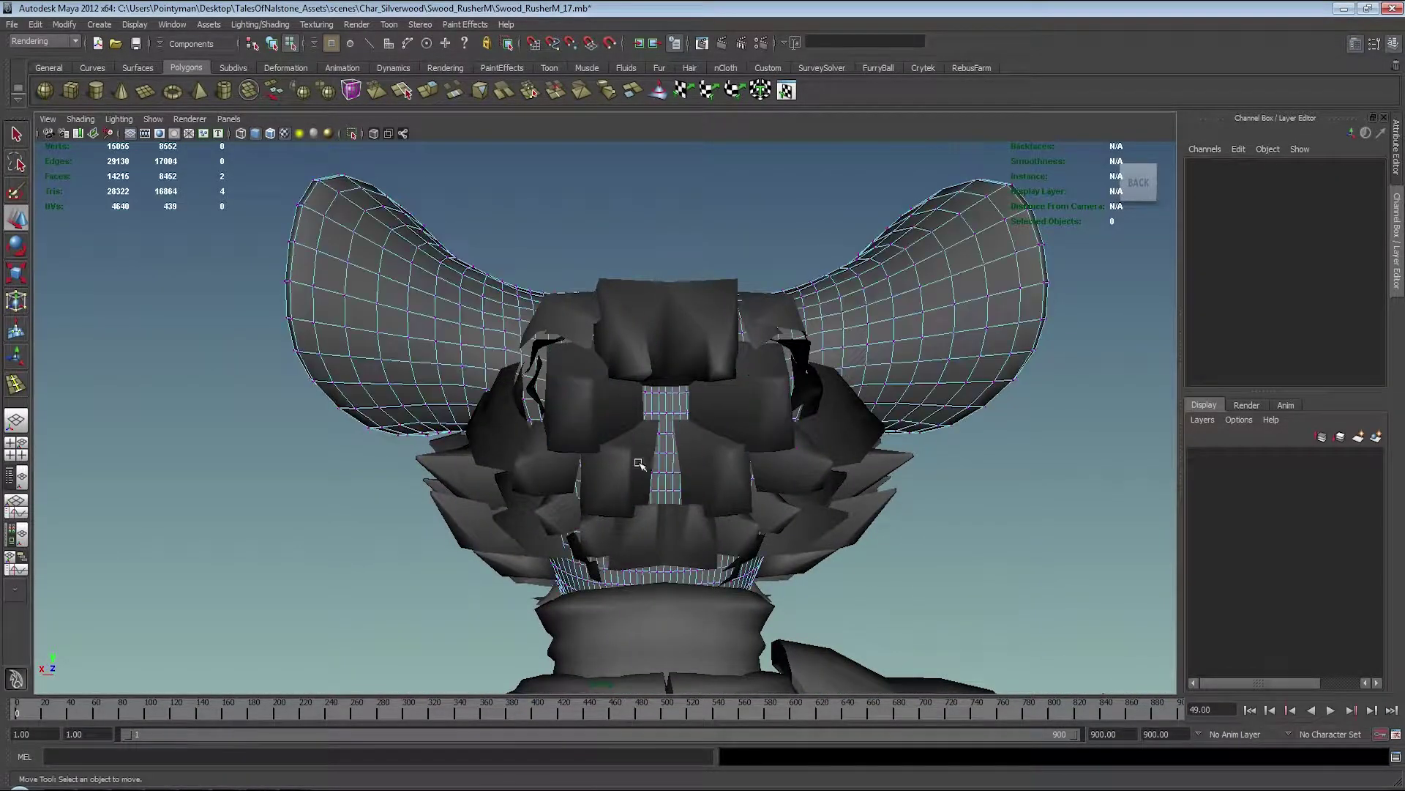
pyautogui.click(687, 320)
pyautogui.press('F8')
pyautogui.moveTo(687, 320)
pyautogui.keyDown('alt'); pyautogui.mouseDown()
pyautogui.moveTo(795, 370)
pyautogui.moveTo(725, 369)
pyautogui.moveTo(641, 331)
pyautogui.moveTo(616, 379)
pyautogui.mouseUp(); pyautogui.keyUp('alt')
pyautogui.press('F8')
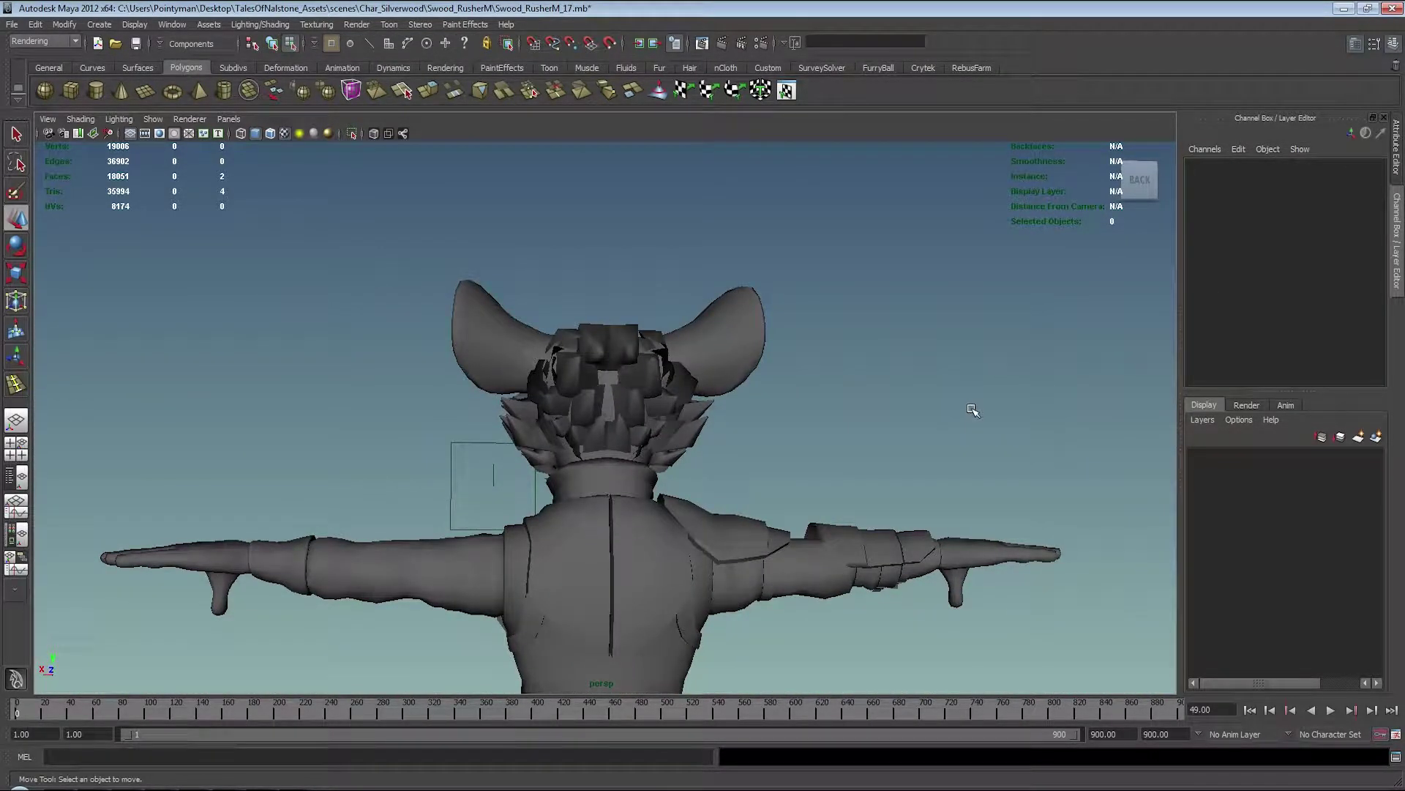
# Step: Inspect the fur in four views, then view the mouse's head in the Photoshop painting
pyautogui.keyDown('alt'); pyautogui.moveTo(645, 308); pyautogui.dragTo(823, 348); pyautogui.keyUp('alt')
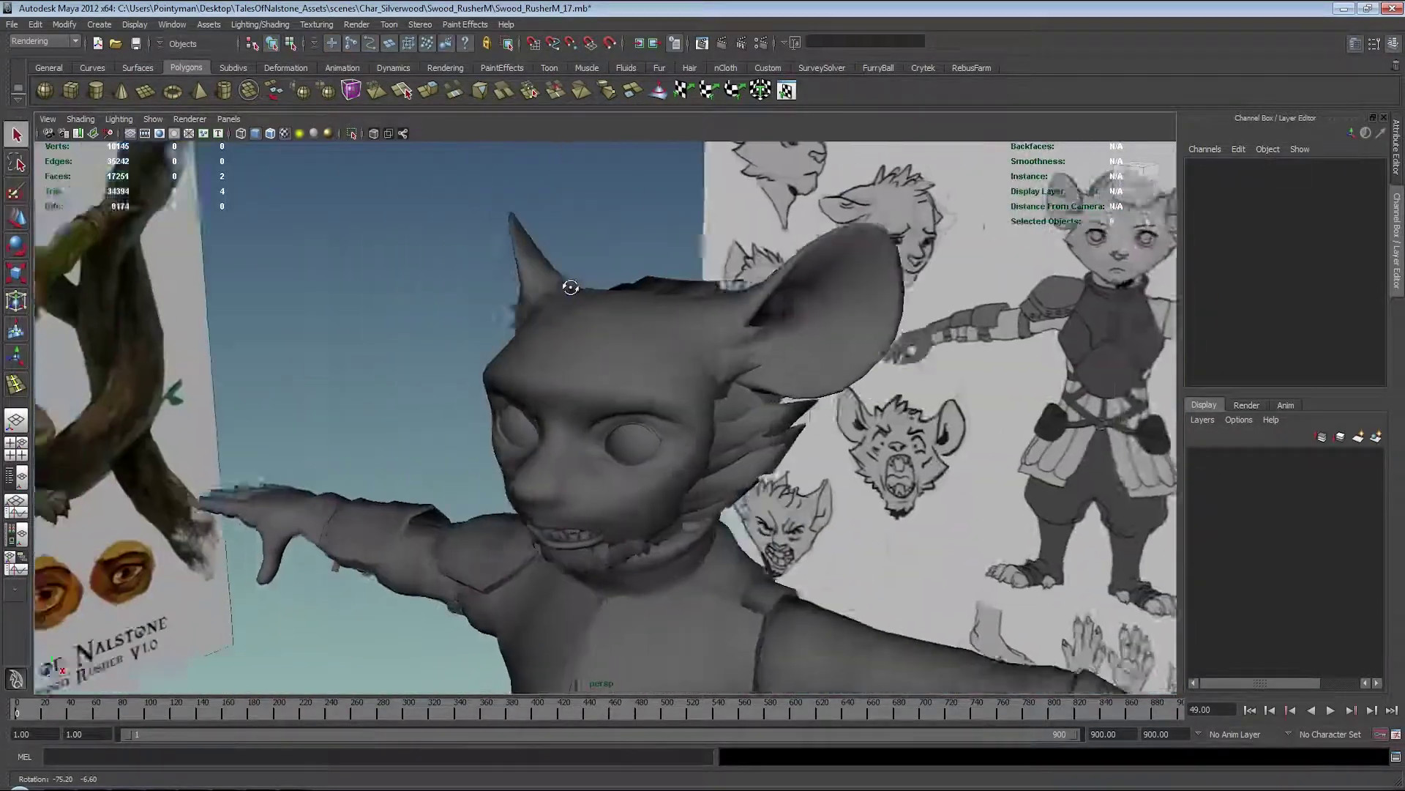
pyautogui.moveTo(822, 348)
pyautogui.keyDown('alt'); pyautogui.mouseDown()
pyautogui.moveTo(546, 286)
pyautogui.moveTo(691, 270)
pyautogui.mouseUp(); pyautogui.keyUp('alt')
pyautogui.press('F8')
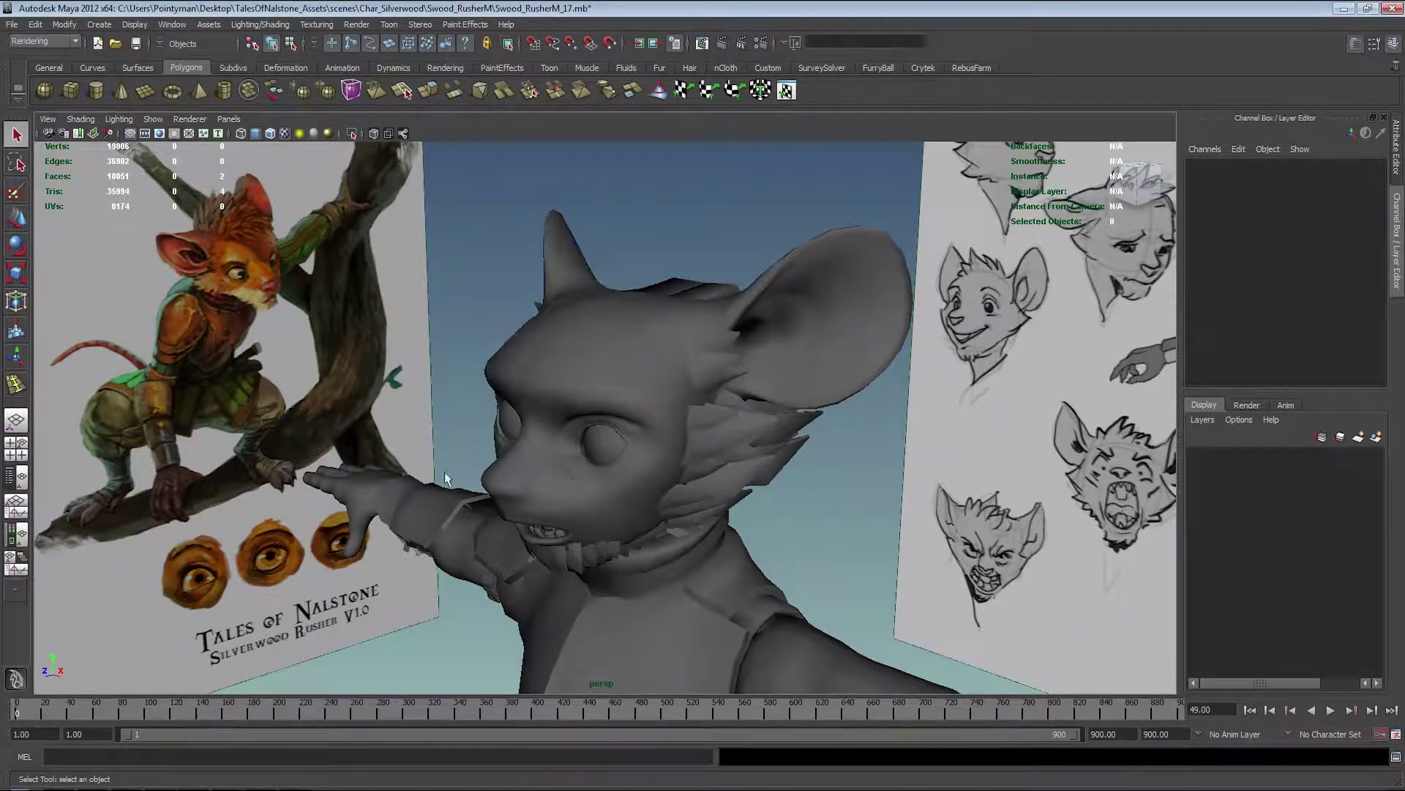
pyautogui.press('space')
pyautogui.scroll(-5, 410, 475)
pyautogui.scroll(-2, 328, 476)
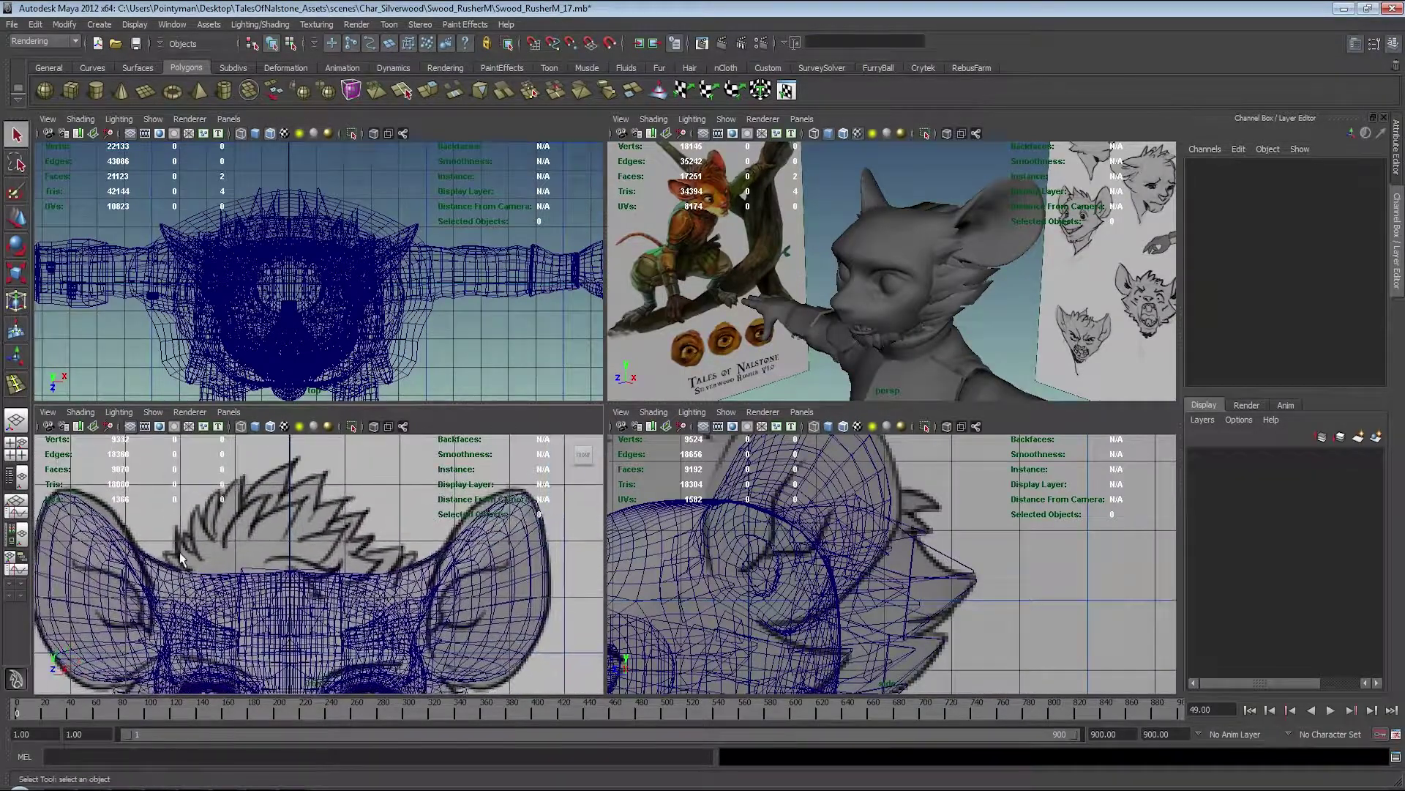
pyautogui.hotkey('alt', 'Tab')
pyautogui.hotkey('alt', 'Tab')
pyautogui.hotkey('alt', 'Tab')
pyautogui.hotkey('alt', 'Tab')
pyautogui.keyDown('alt'); pyautogui.scroll(2, 885, 266); pyautogui.keyUp('alt')
pyautogui.keyDown('alt'); pyautogui.scroll(2, 886, 267); pyautogui.keyUp('alt')
pyautogui.moveTo(863, 237); pyautogui.dragTo(792, 289)
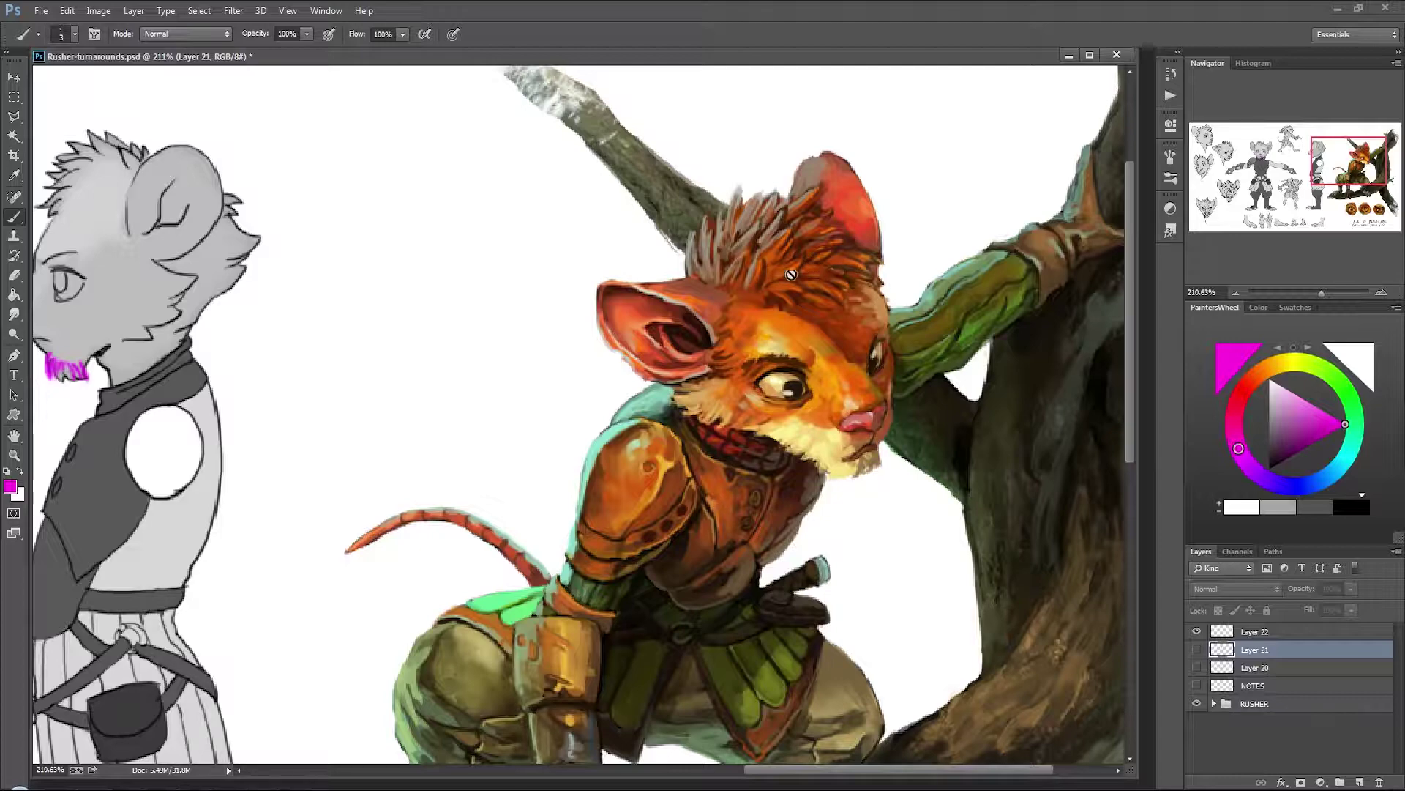
pyautogui.keyDown('alt'); pyautogui.scroll(-3, 765, 305); pyautogui.keyUp('alt')
pyautogui.keyDown('alt'); pyautogui.scroll(1, 760, 311); pyautogui.keyUp('alt')
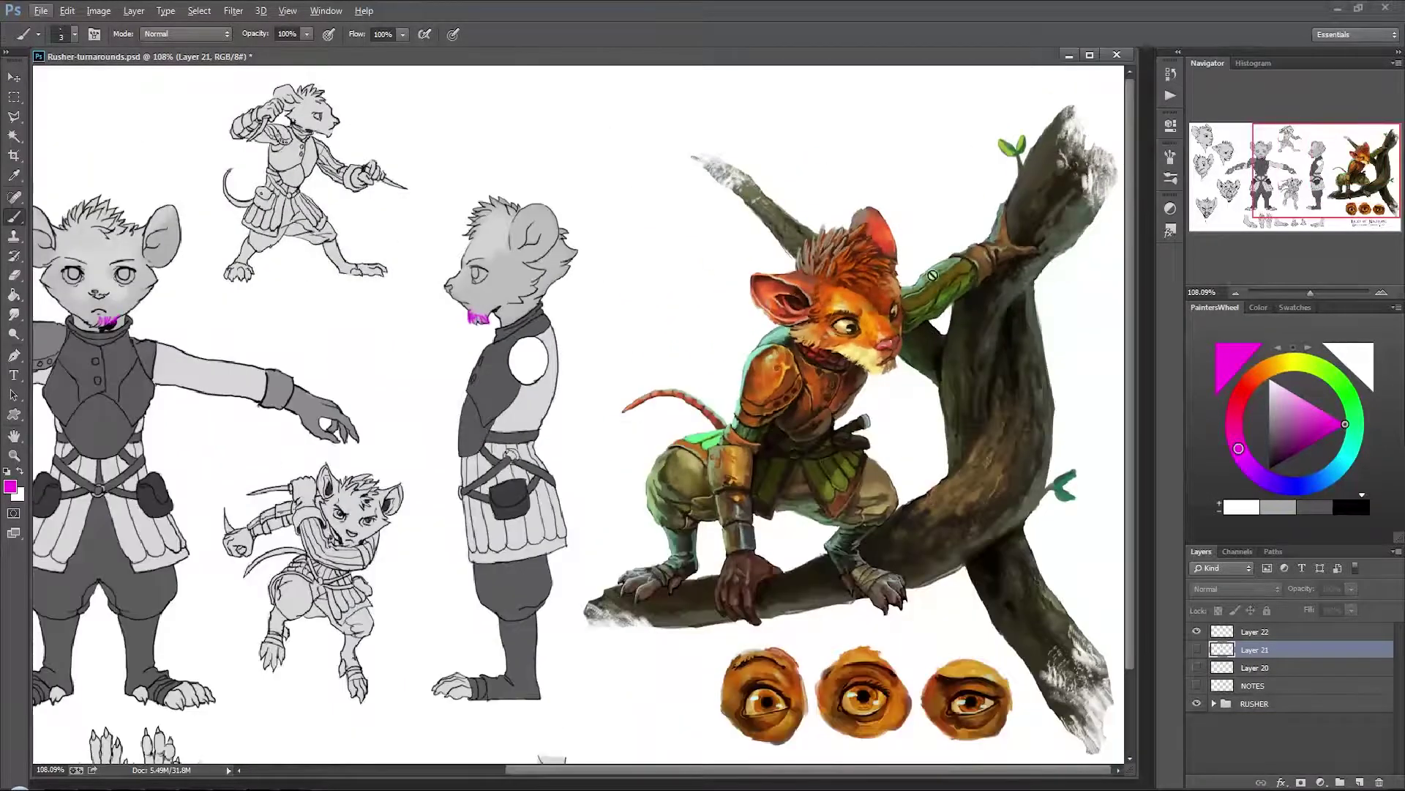
pyautogui.keyDown('alt'); pyautogui.scroll(-1, 760, 265); pyautogui.keyUp('alt')
# Step: Back in Maya's single perspective view, show the mouse as a black silhouette from a low angle
pyautogui.hotkey('alt', 'Tab')
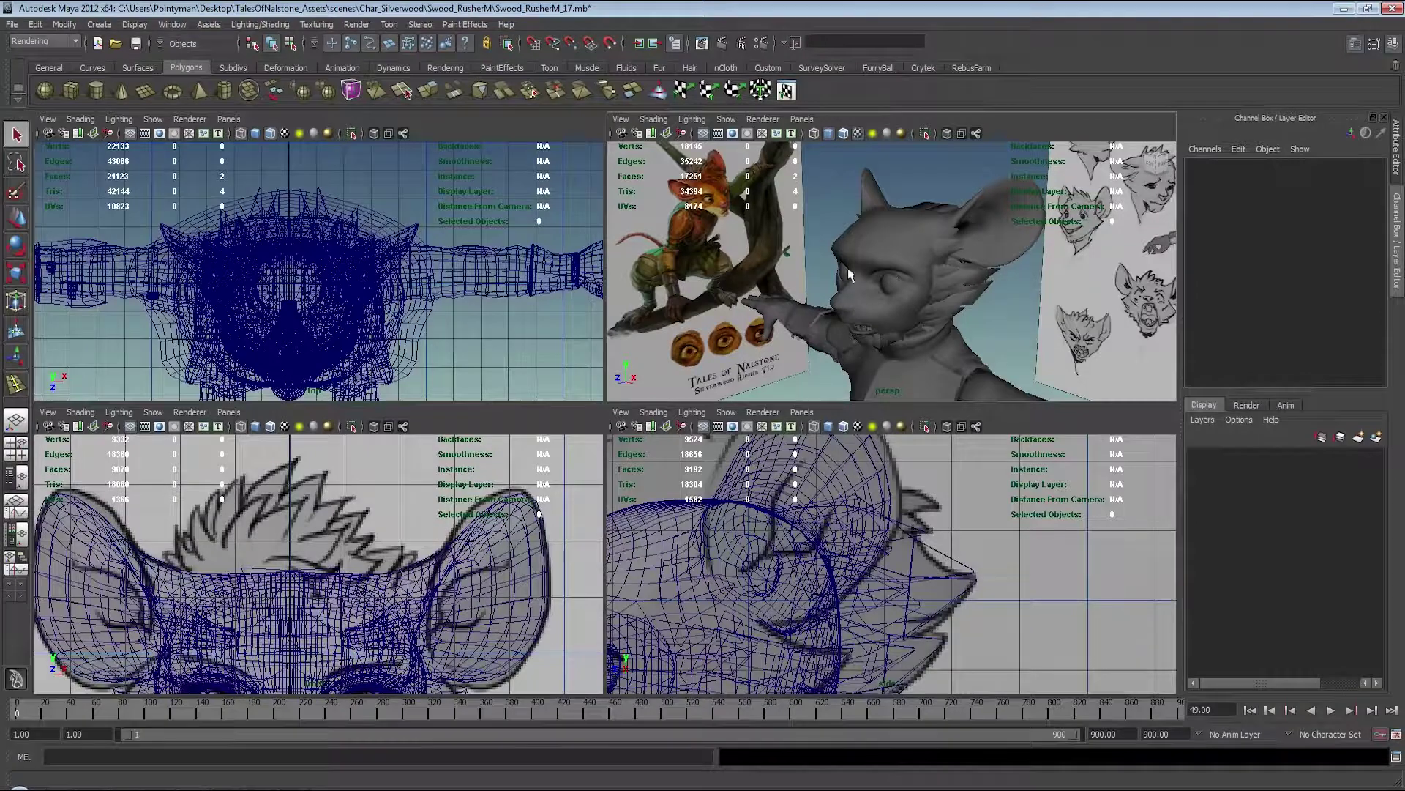
pyautogui.press('space')
pyautogui.moveTo(679, 368)
pyautogui.keyDown('alt'); pyautogui.mouseDown()
pyautogui.moveTo(607, 309)
pyautogui.moveTo(836, 234)
pyautogui.mouseUp(); pyautogui.keyUp('alt')
pyautogui.press('7')
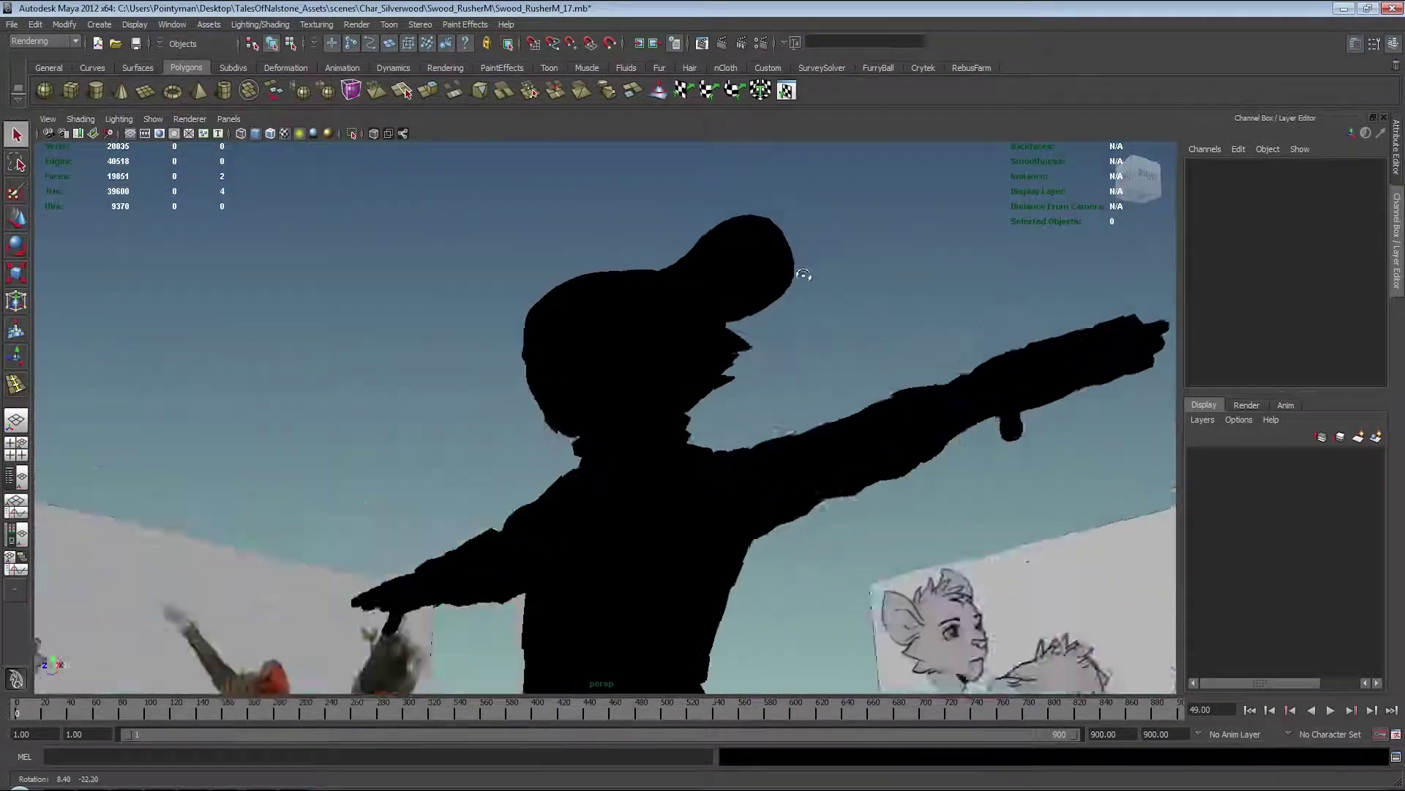